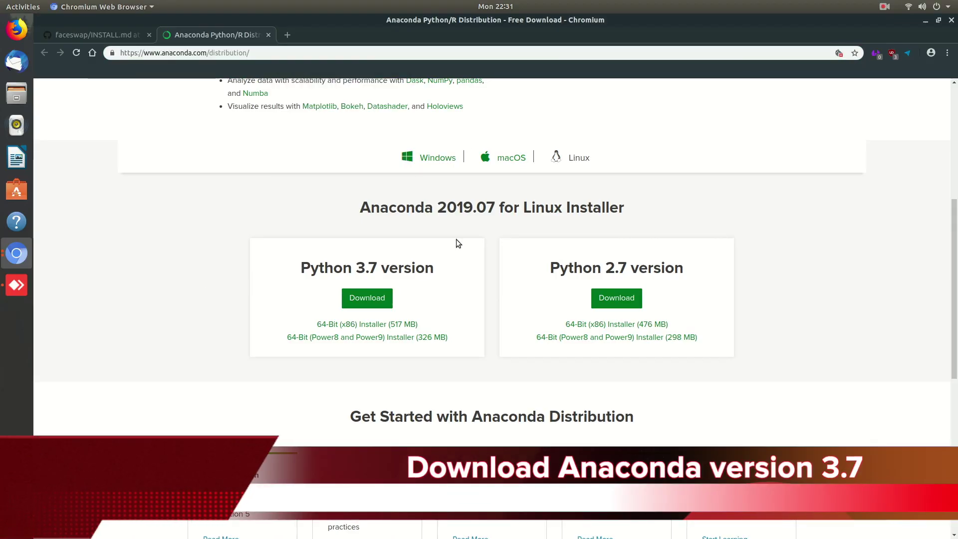
Step: Download the Anaconda3-2019.07 Python 3.7 Linux installer and save it to Downloads
{"action": "left_click", "coordinate": [382, 299]}
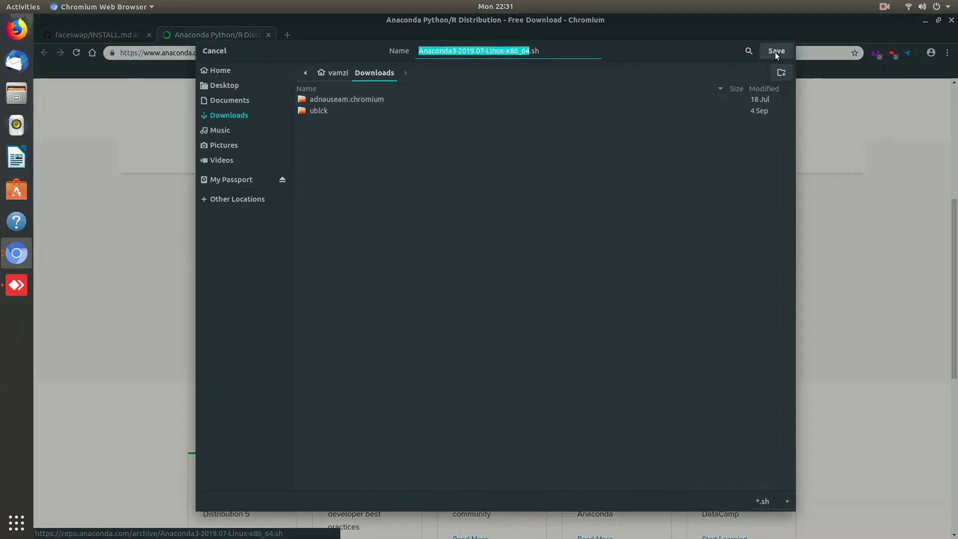
{"action": "left_click", "coordinate": [774, 52]}
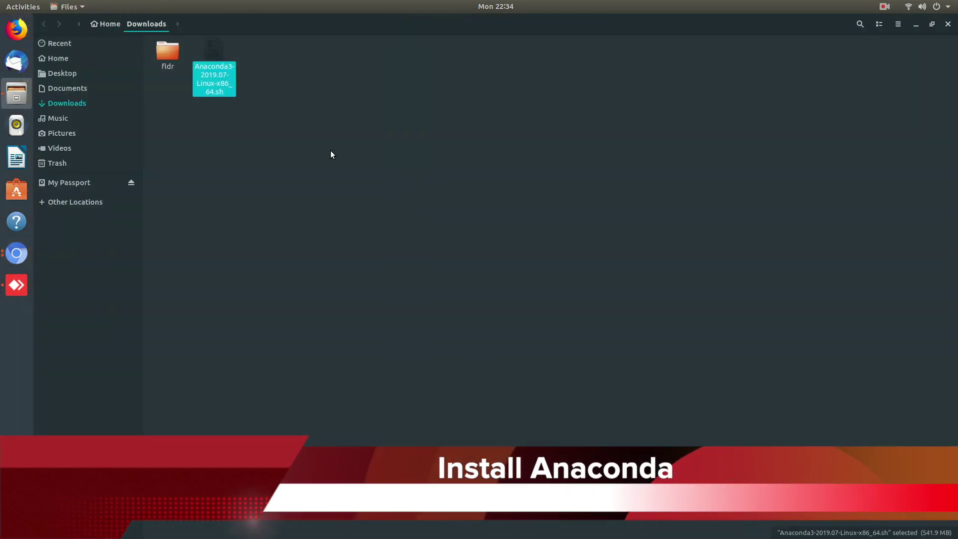
Step: Open a terminal in the Downloads folder and move it to the lower right
{"action": "right_click", "coordinate": [454, 109]}
{"action": "left_click", "coordinate": [503, 184]}
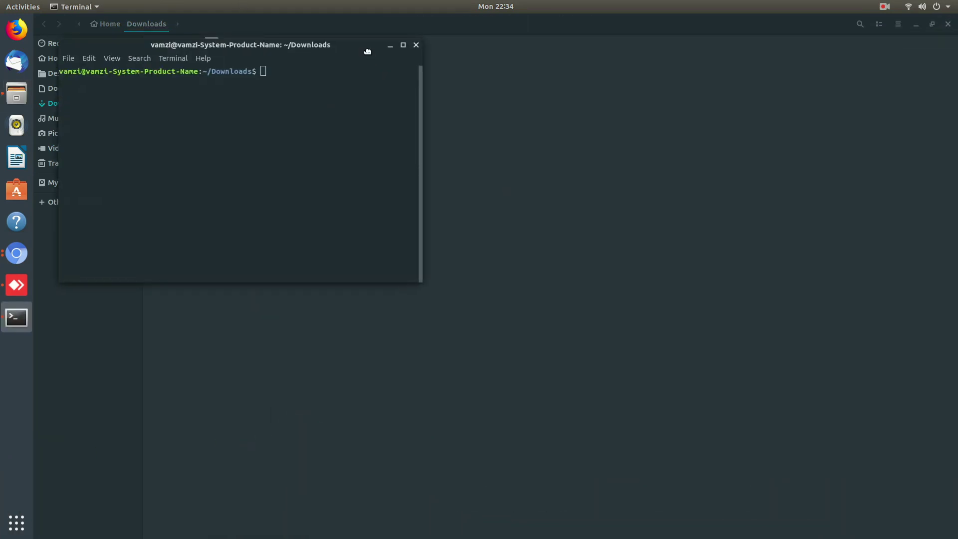
{"action": "left_click_drag", "start_coordinate": [367, 51], "coordinate": [680, 221]}
Step: Run the Anaconda3-2019.07 installer, accepting the license and conda init, then enter anaconda-navigator
{"action": "type", "text": "sh ."}
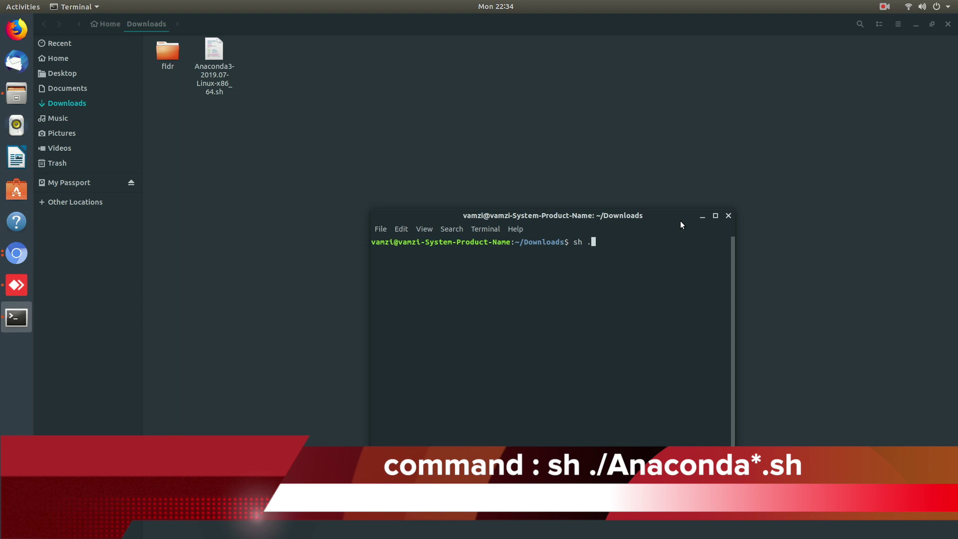
{"action": "type", "text": "/A"}
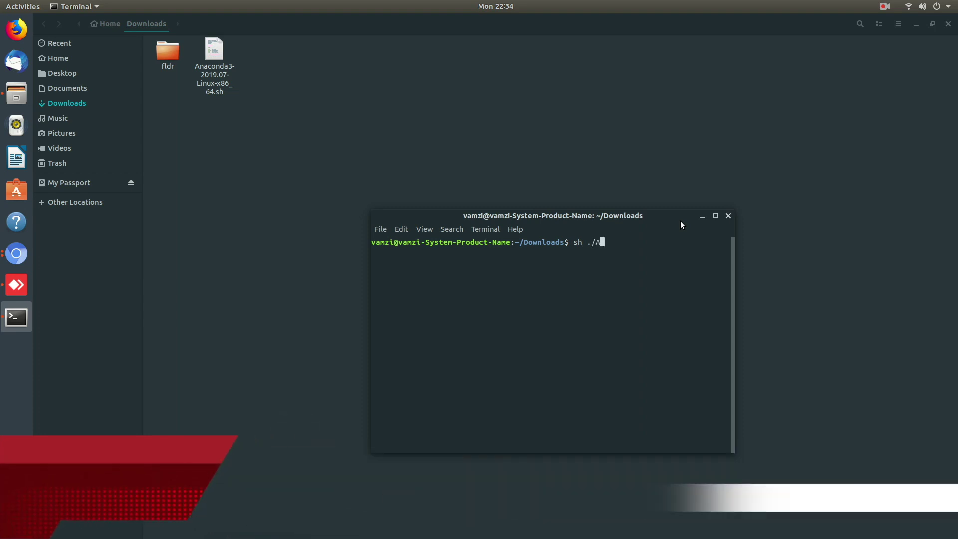
{"action": "key", "text": "Tab"}
{"action": "key", "text": "Return"}
{"action": "key", "text": "Return"}
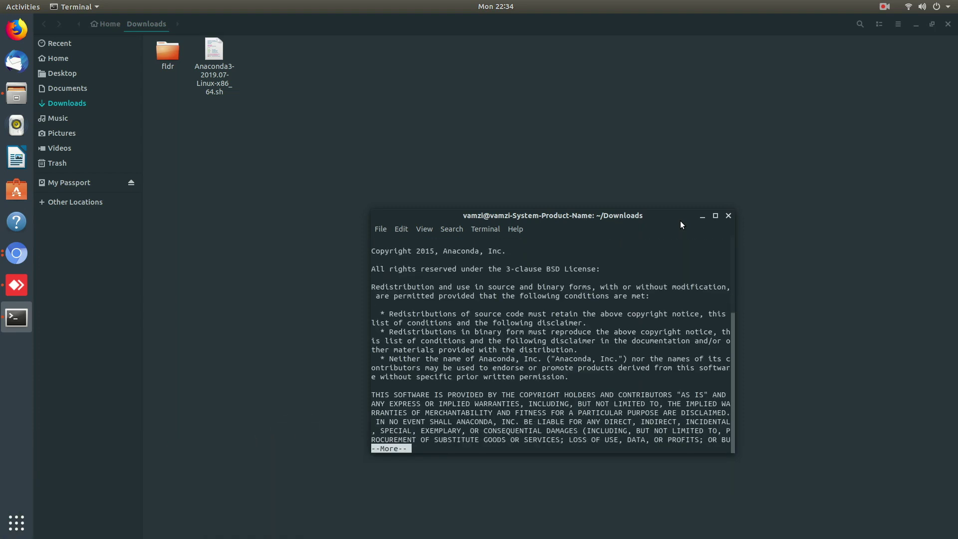
{"action": "key", "text": "Return"}
{"action": "key", "text": "Return"}
{"action": "key", "text": "Return"}
{"action": "key", "text": "Return"}
{"action": "key", "text": "Return"}
{"action": "key", "text": "Return"}
{"action": "key", "text": "Return"}
{"action": "key", "text": "Return"}
{"action": "type", "text": "yes"}
{"action": "key", "text": "Return"}
{"action": "key", "text": "Return"}
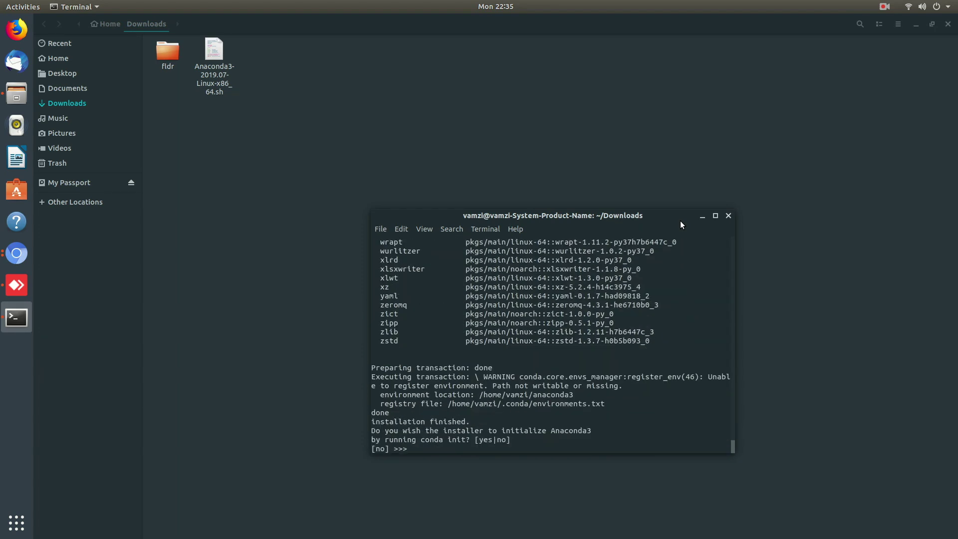
{"action": "type", "text": "yes"}
{"action": "key", "text": "Return"}
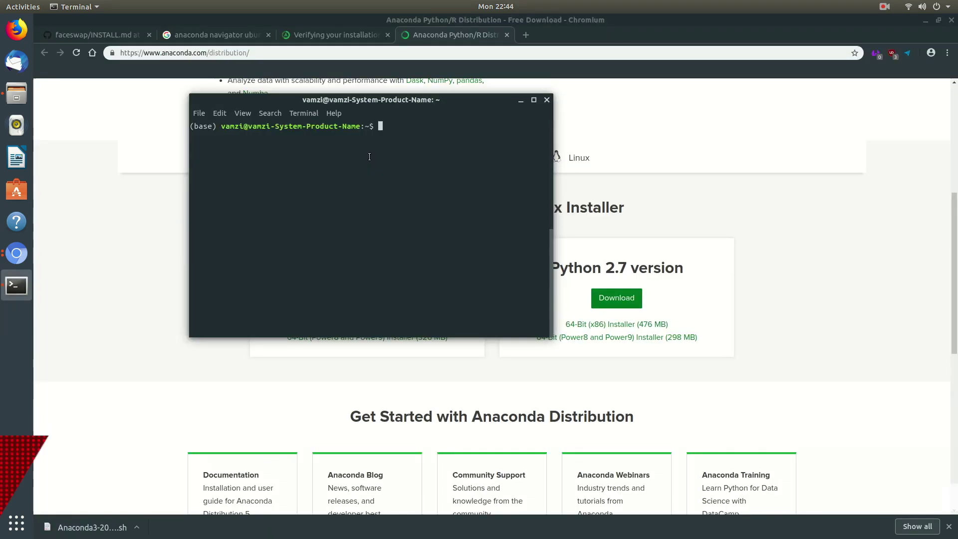
{"action": "type", "text": "anaconda-navigator"}
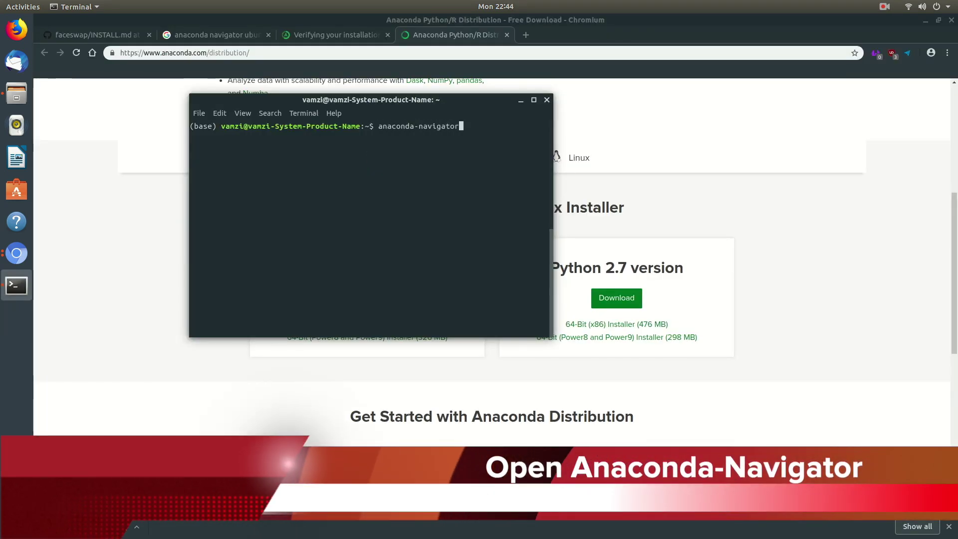
Step: Launch Anaconda Navigator, dismiss the welcome message and show the Environments page
{"action": "key", "text": "Return"}
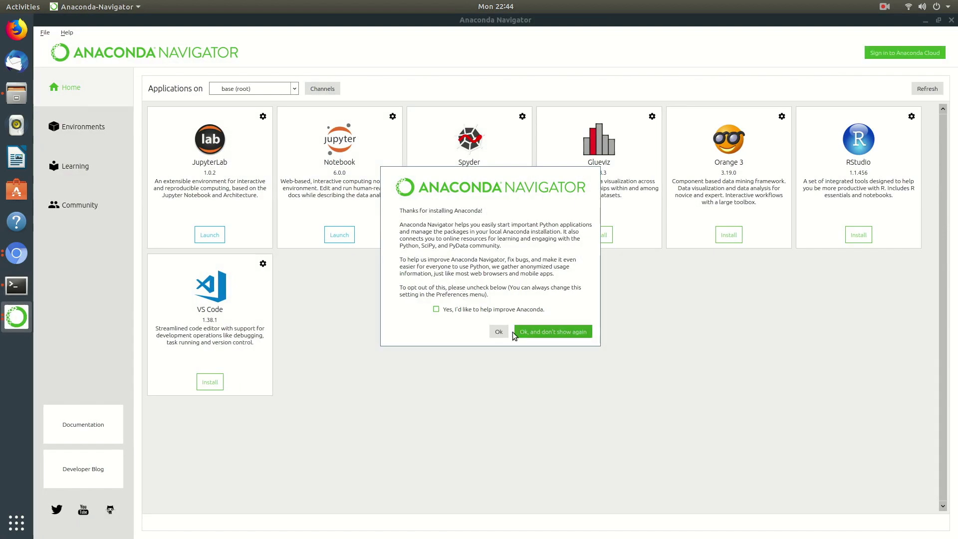
{"action": "left_click", "coordinate": [499, 331]}
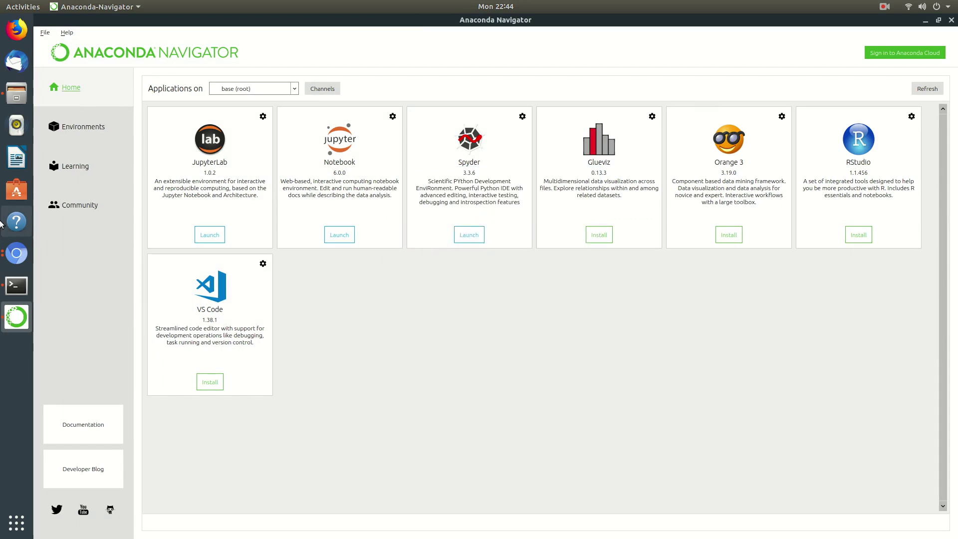
{"action": "left_click", "coordinate": [70, 120]}
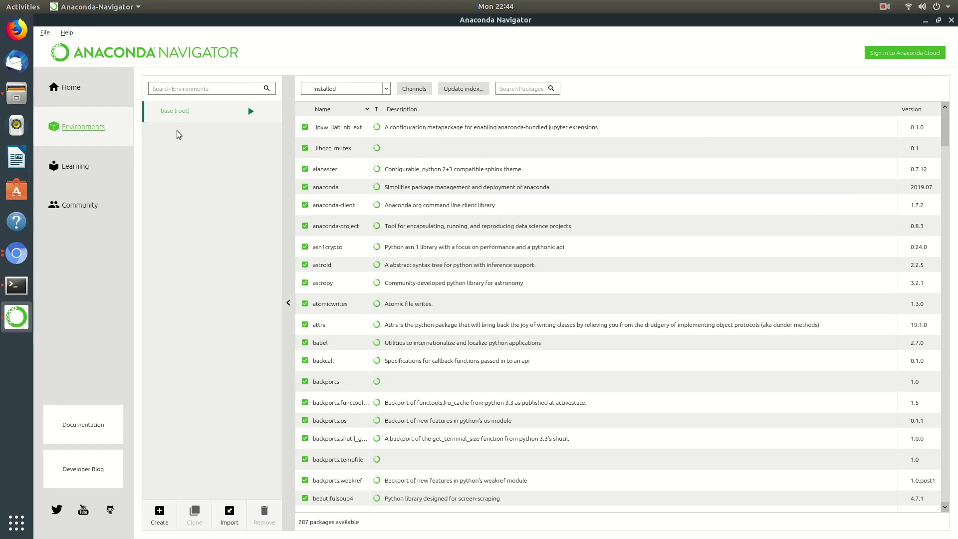
Step: Create a new environment named deepfakes using Python 3.6
{"action": "left_click", "coordinate": [160, 514]}
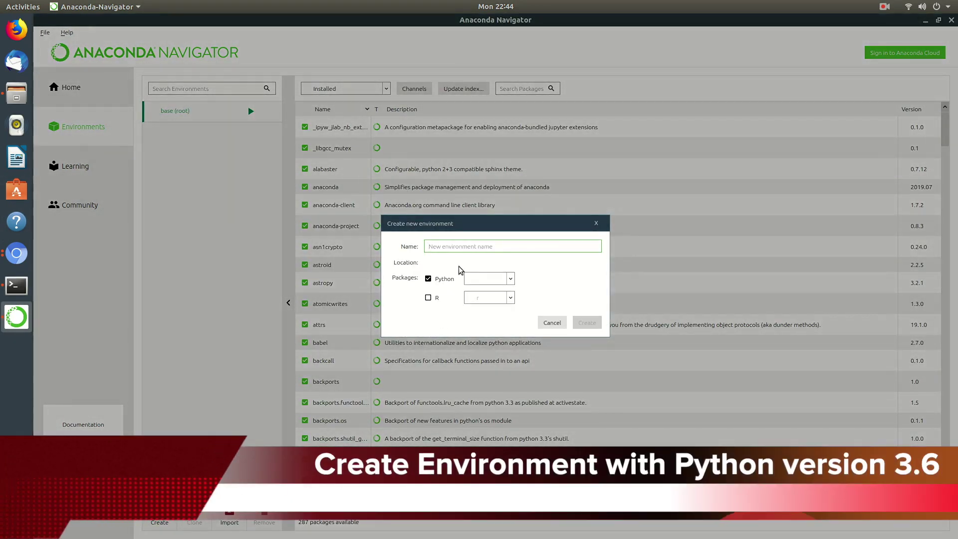
{"action": "type", "text": "deepfakes"}
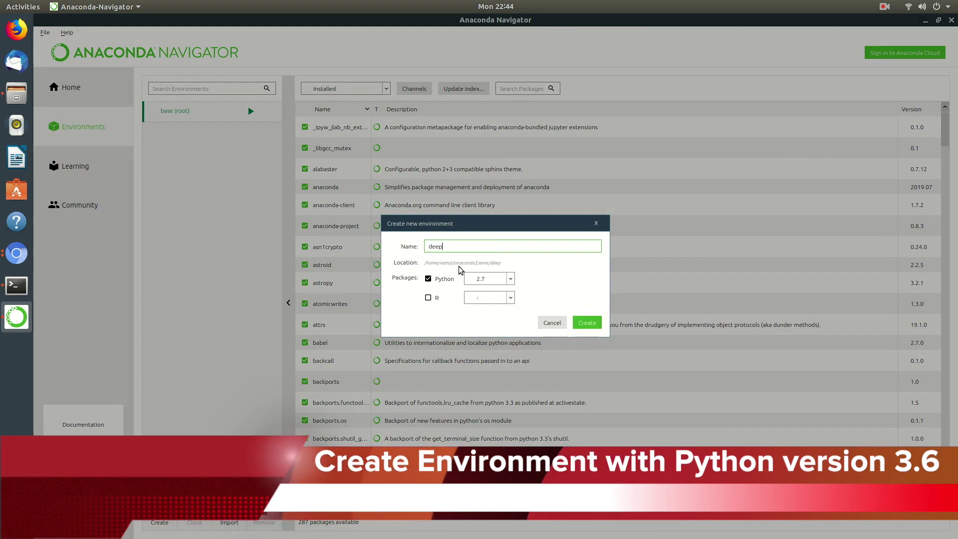
{"action": "left_click", "coordinate": [511, 279]}
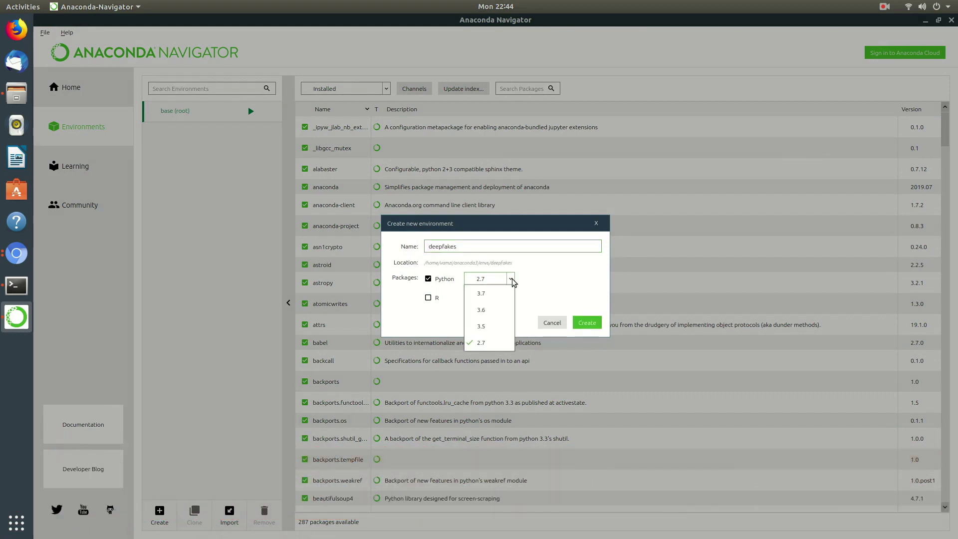
{"action": "left_click", "coordinate": [505, 310]}
{"action": "left_click", "coordinate": [591, 323]}
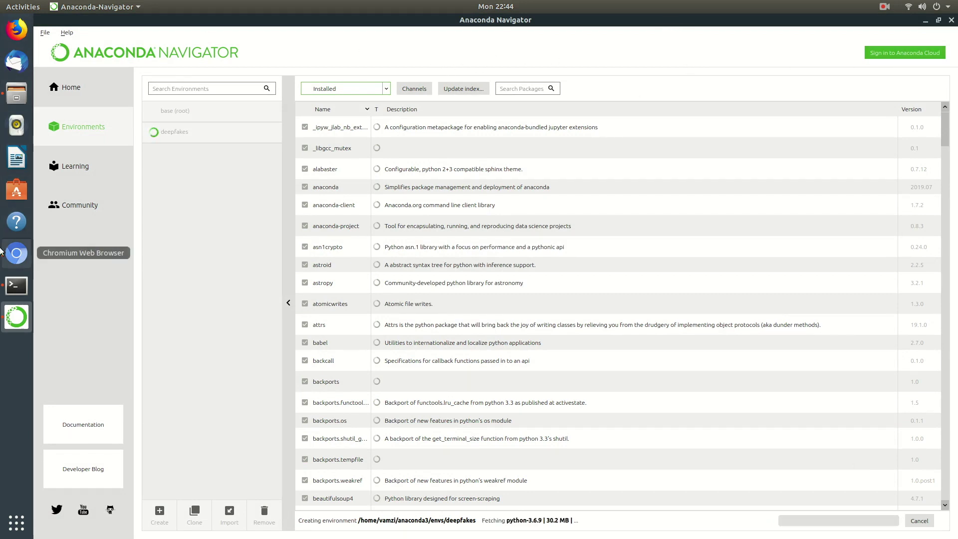
{"action": "left_click", "coordinate": [16, 253]}
{"action": "left_click", "coordinate": [95, 209]}
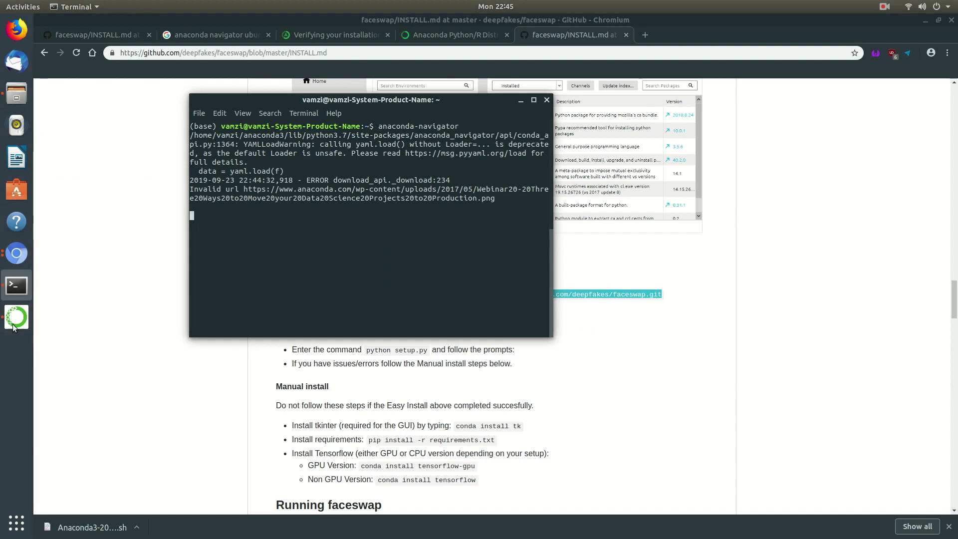
{"action": "left_click", "coordinate": [15, 321]}
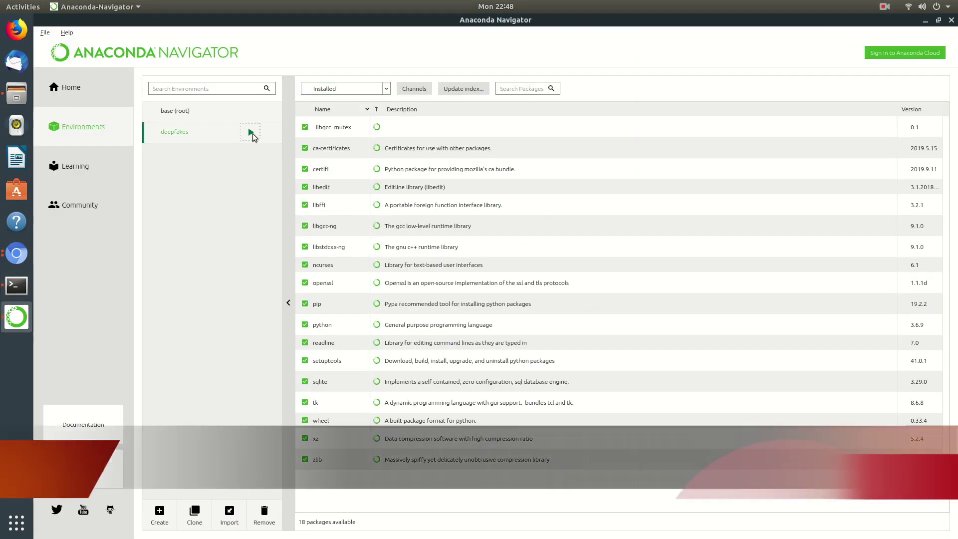
Step: Open a terminal in the deepfakes environment and change into the Documents folder
{"action": "left_click", "coordinate": [251, 132]}
{"action": "left_click", "coordinate": [329, 128]}
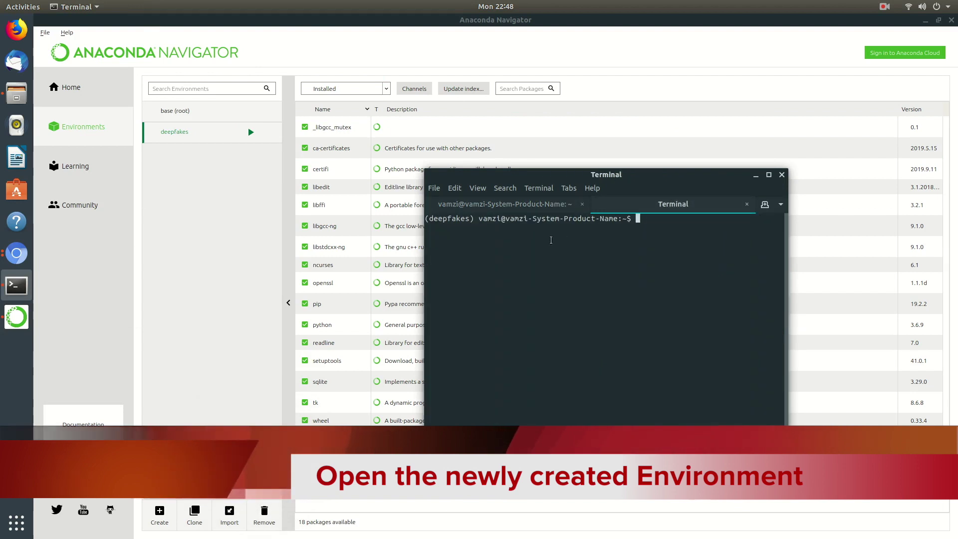
{"action": "type", "text": "ls"}
{"action": "key", "text": "Return"}
{"action": "type", "text": "cd Docu"}
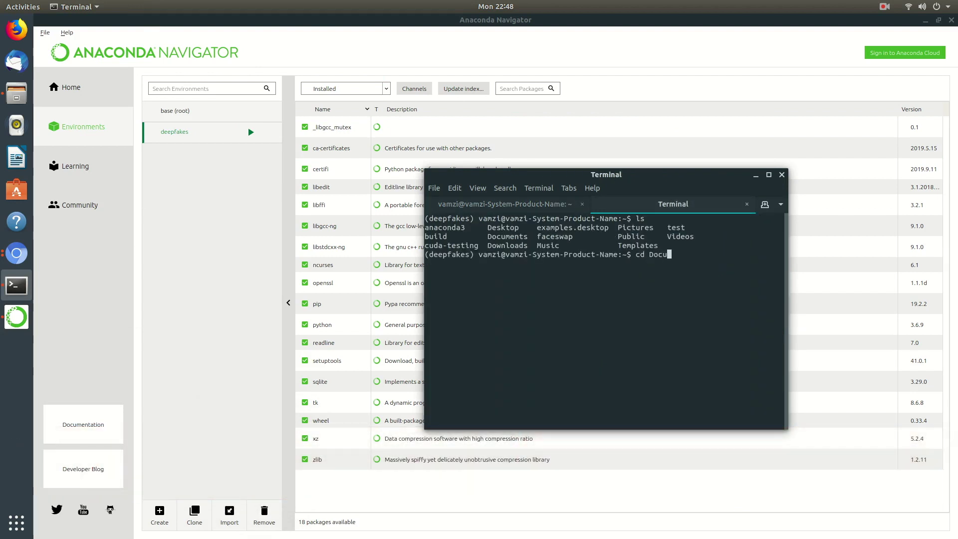
{"action": "key", "text": "Tab"}
{"action": "key", "text": "Return"}
{"action": "type", "text": "ls"}
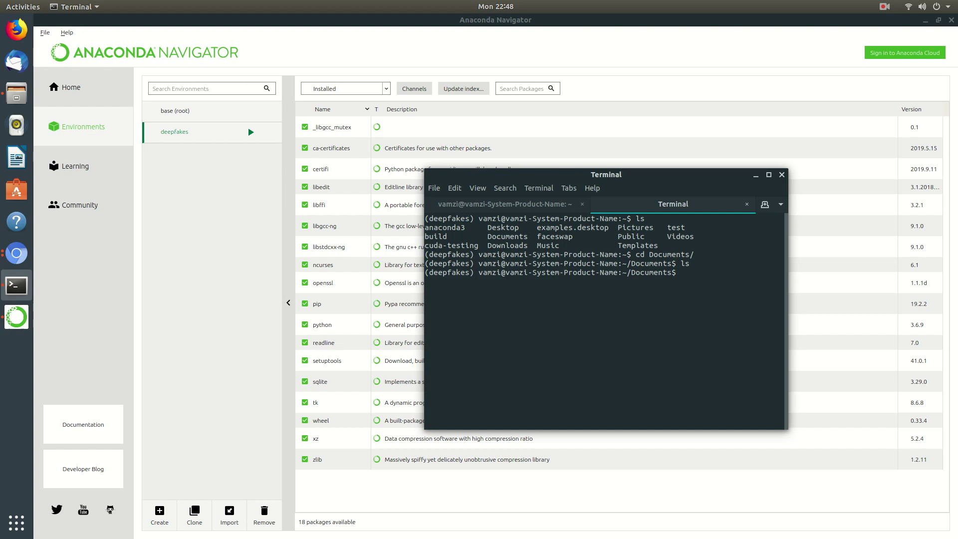
Step: Copy the git clone command from the faceswap install guide and run it in the terminal
{"action": "left_click", "coordinate": [4, 254]}
{"action": "left_click", "coordinate": [77, 228]}
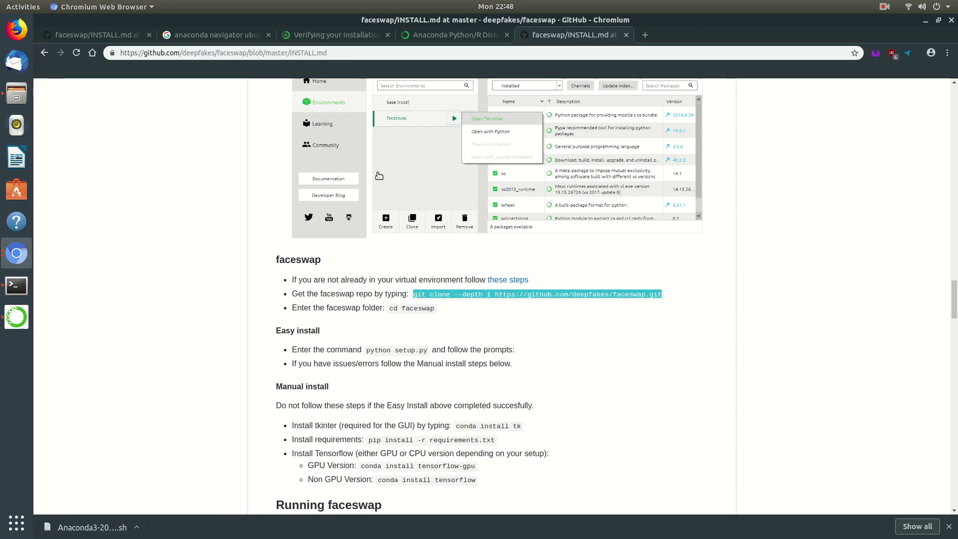
{"action": "left_click", "coordinate": [199, 52]}
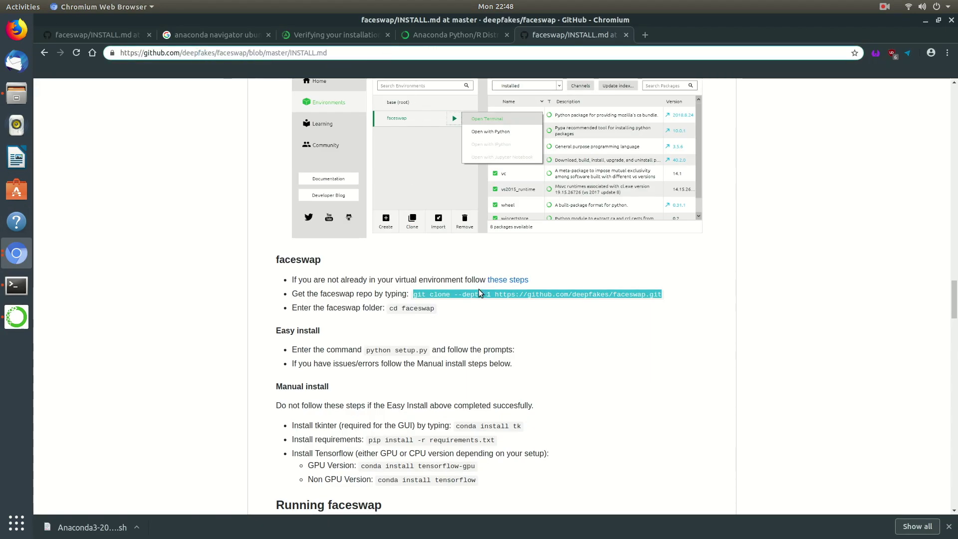
{"action": "right_click", "coordinate": [442, 294]}
{"action": "left_click", "coordinate": [457, 300]}
{"action": "left_click", "coordinate": [17, 285]}
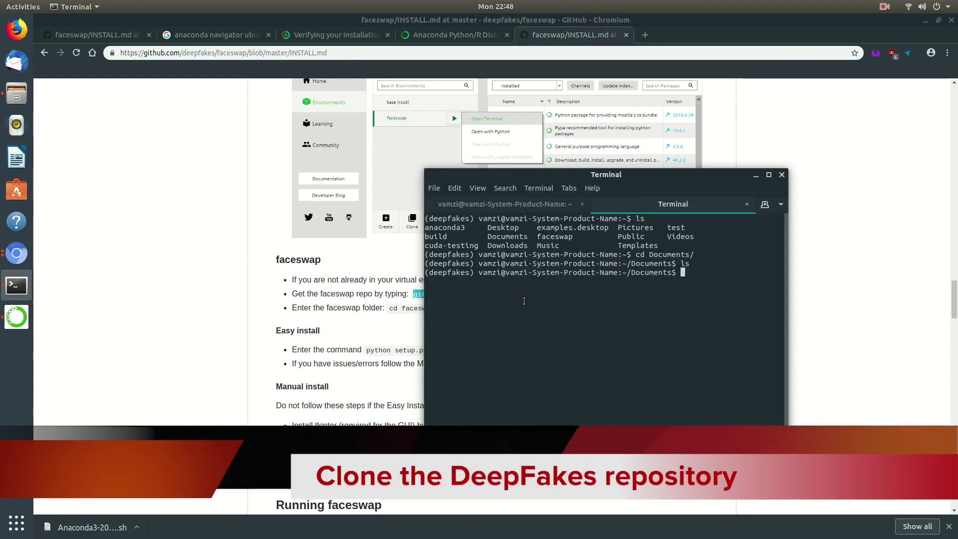
{"action": "key", "text": "ctrl+shift+v"}
{"action": "key", "text": "Return"}
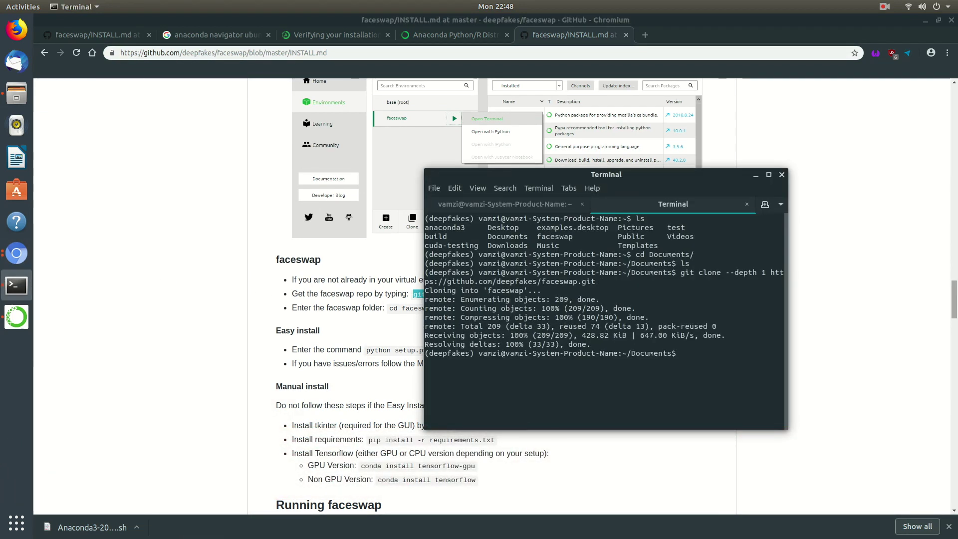
Step: Move into the cloned faceswap folder and enter python setup.py
{"action": "key", "text": "BackSpace"}
{"action": "type", "text": "ls"}
{"action": "key", "text": "Return"}
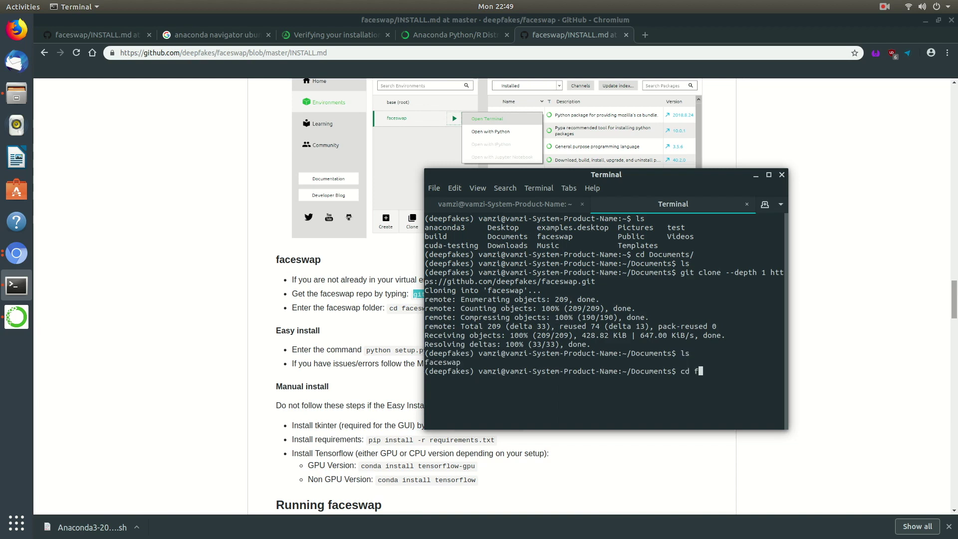
{"action": "type", "text": "cd faceswap/"}
{"action": "key", "text": "Return"}
{"action": "type", "text": "p"}
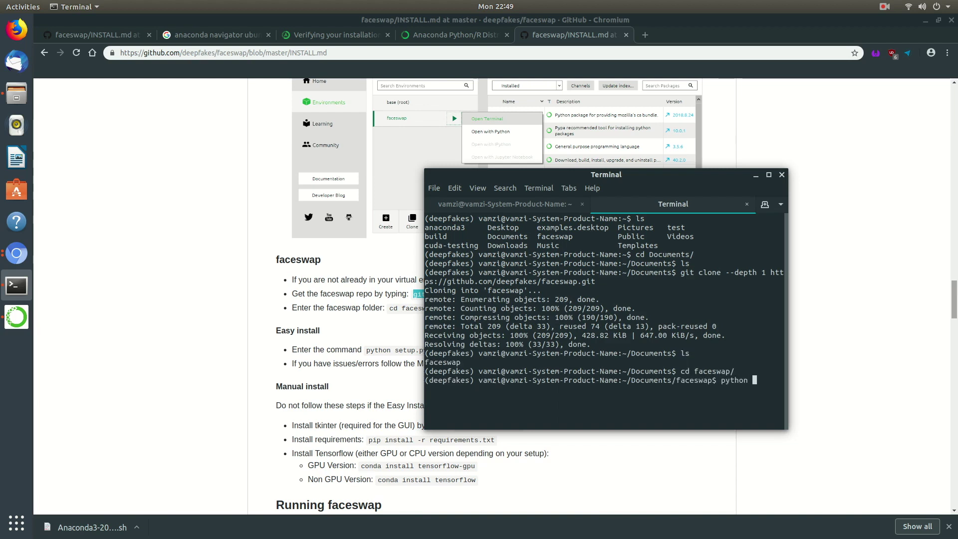
{"action": "type", "text": "ython setup."}
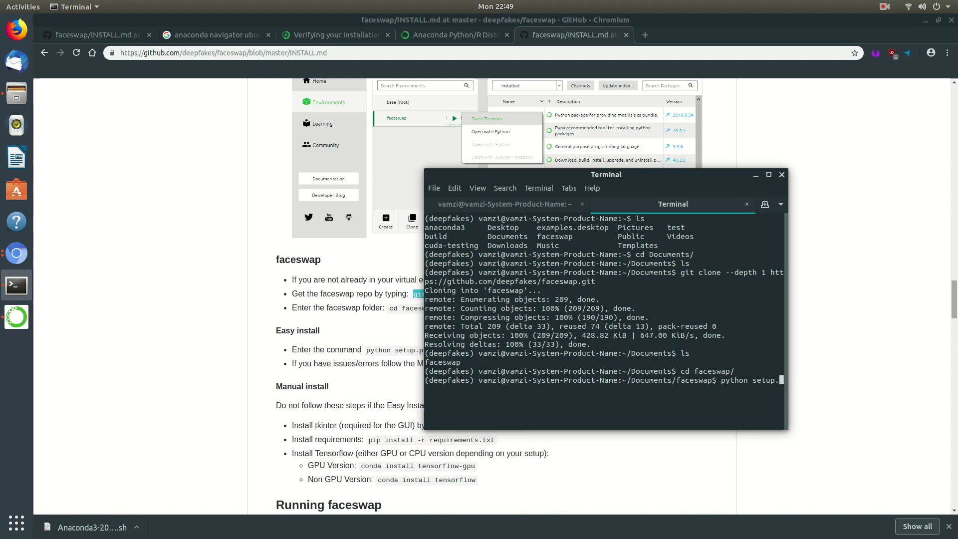
{"action": "type", "text": "py"}
Step: Run faceswap setup answering N to AMD, N to Docker, Y to CUDA, and continue
{"action": "key", "text": "Return"}
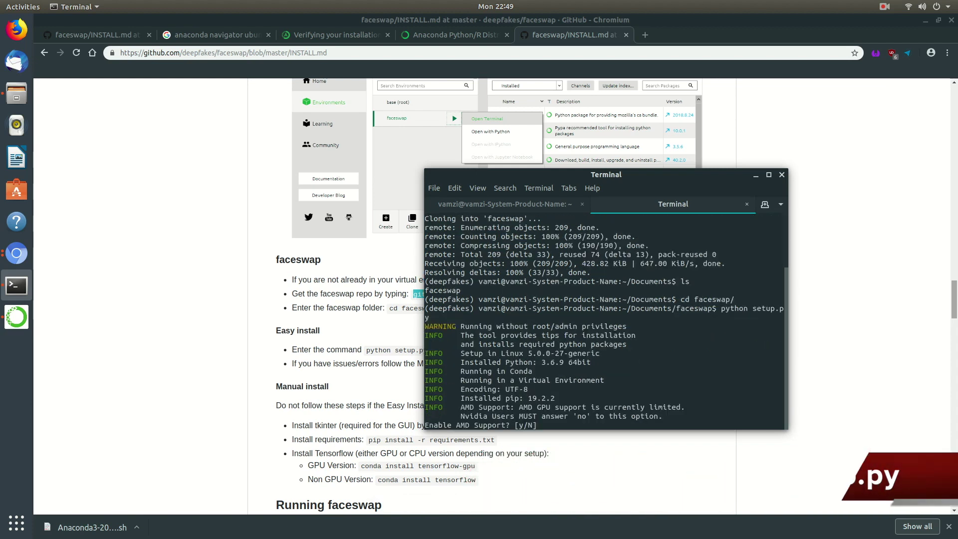
{"action": "type", "text": "N"}
{"action": "key", "text": "Return"}
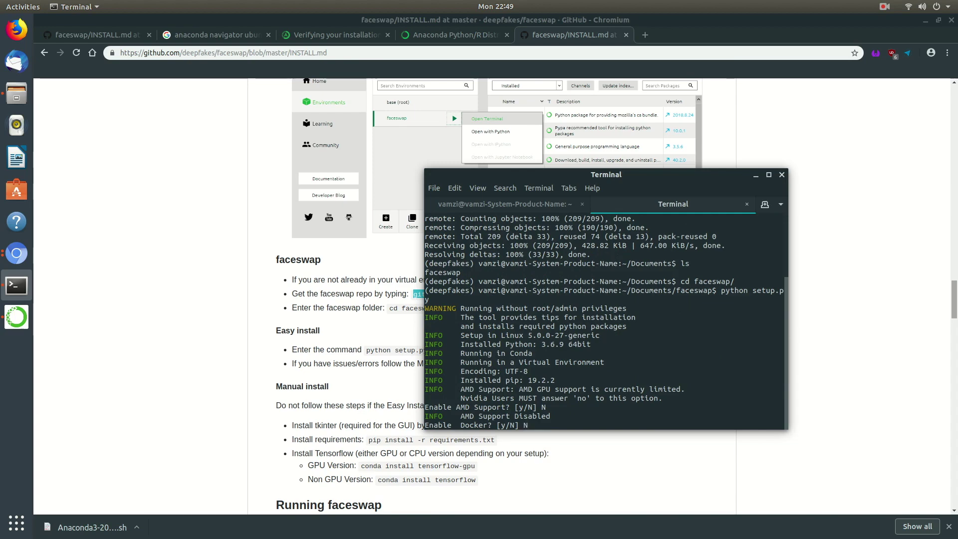
{"action": "type", "text": "N"}
{"action": "key", "text": "Return"}
{"action": "type", "text": "Y"}
{"action": "key", "text": "Return"}
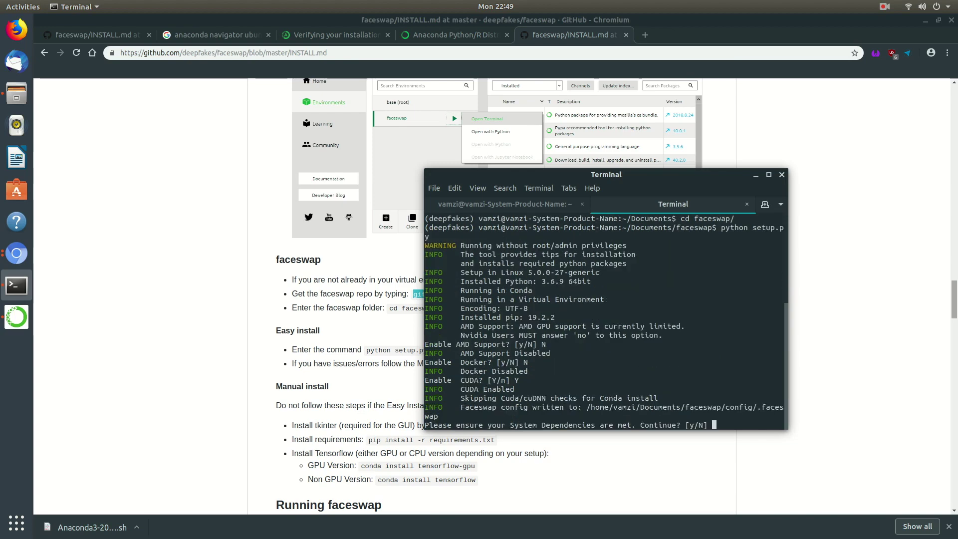
{"action": "type", "text": "y"}
{"action": "key", "text": "Return"}
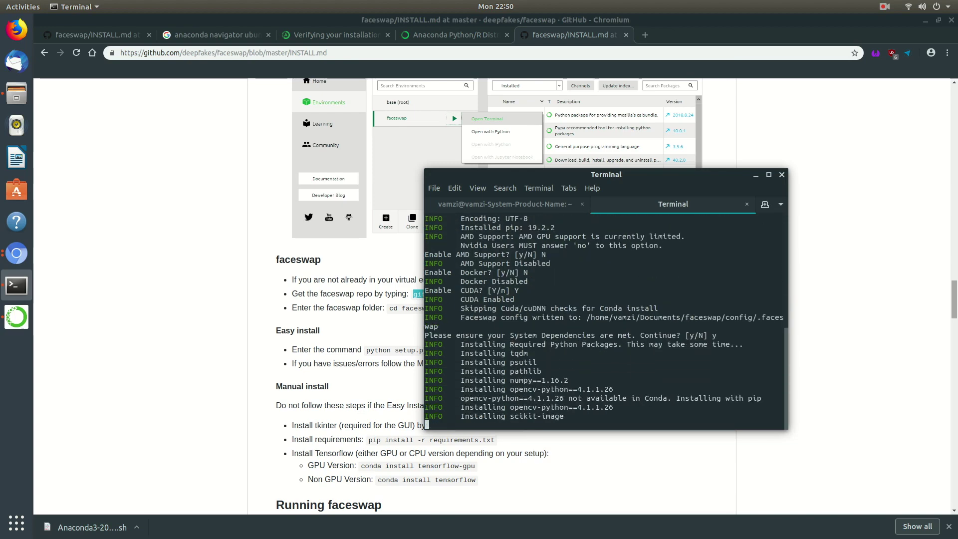
Step: Launch the Faceswap GUI with python faceswap.py gui
{"action": "left_click_drag", "start_coordinate": [665, 175], "coordinate": [484, 150]}
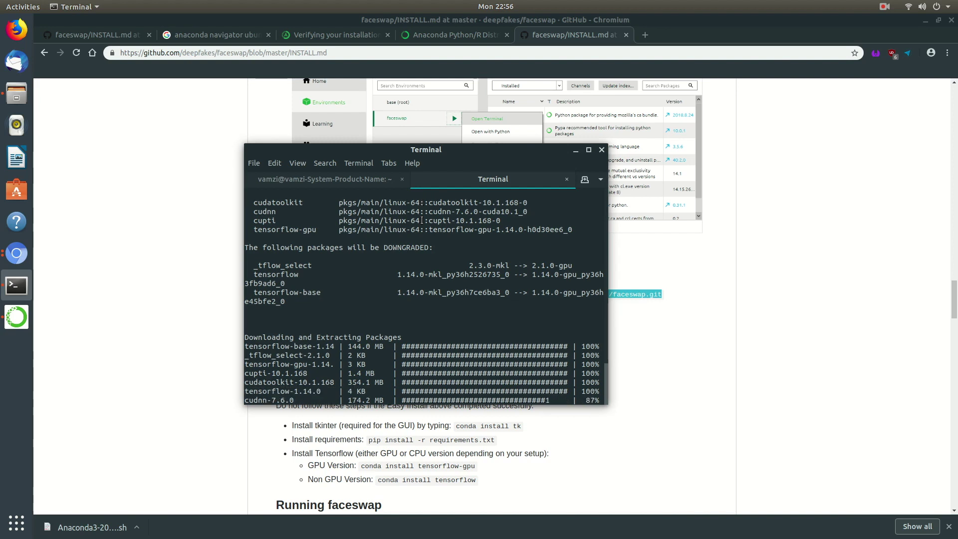
{"action": "type", "text": "python"}
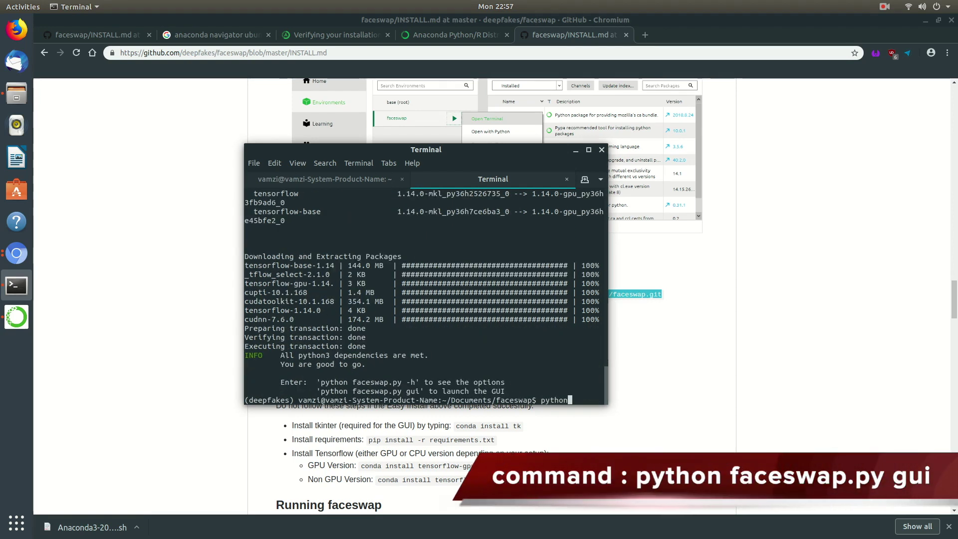
{"action": "type", "text": " faceswap.p"}
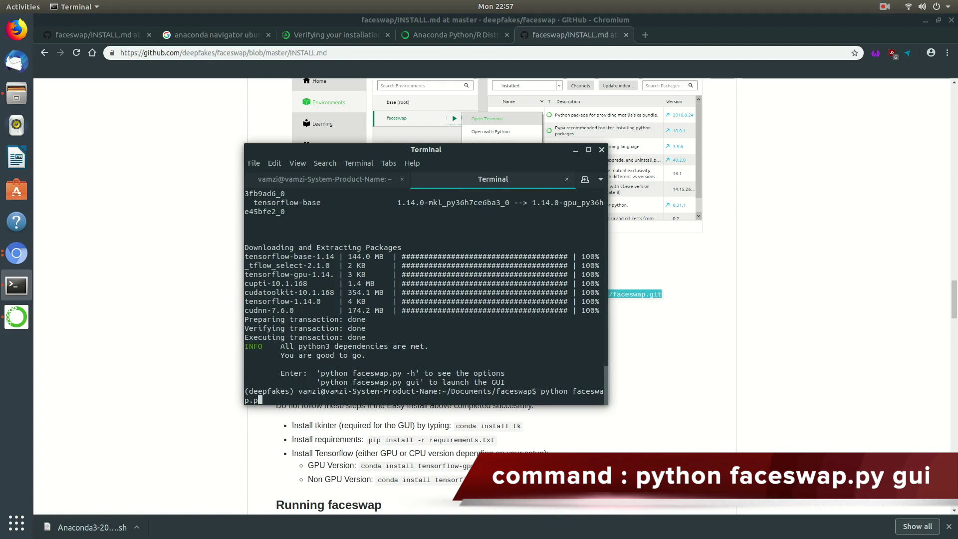
{"action": "type", "text": "y gui"}
{"action": "key", "text": "Return"}
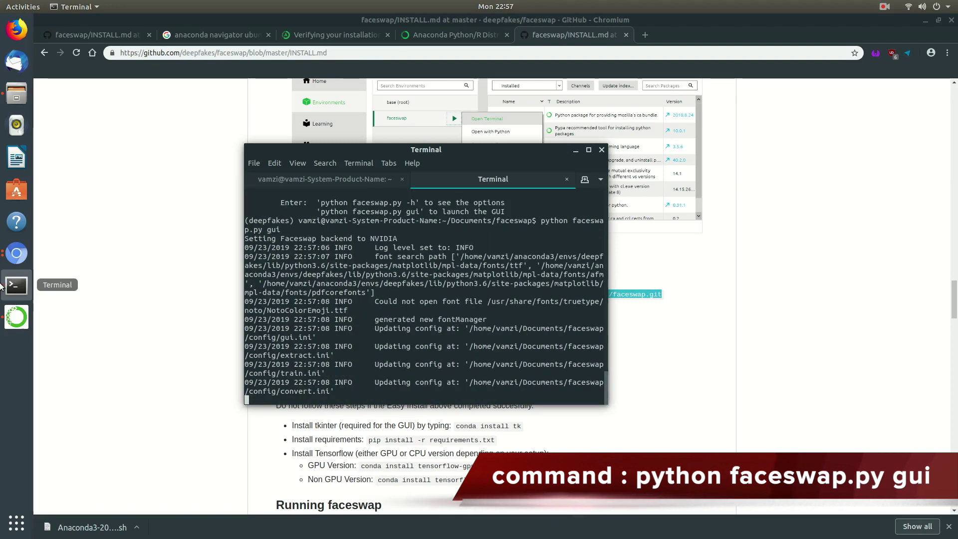
Step: Maximize the Faceswap window and return to the Extract section
{"action": "left_click", "coordinate": [16, 317]}
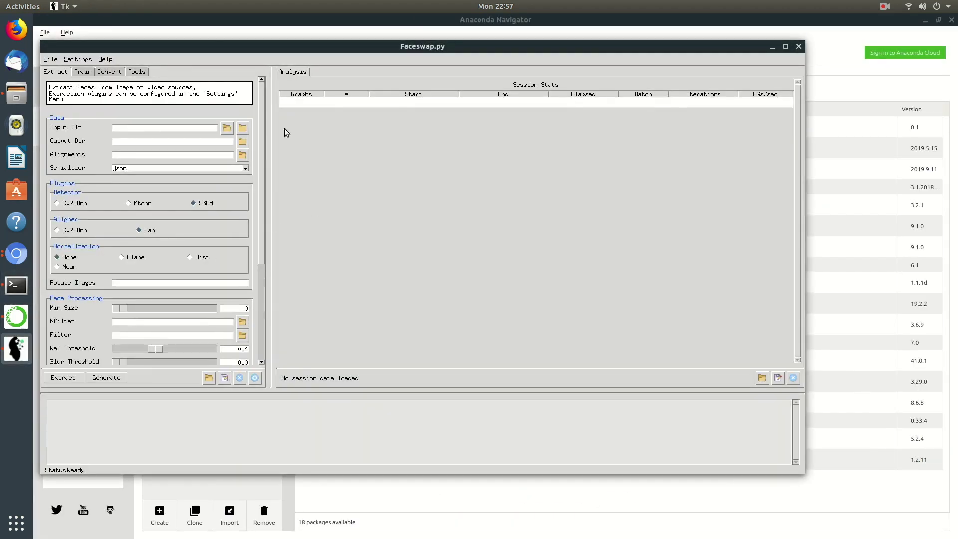
{"action": "left_click_drag", "start_coordinate": [205, 50], "coordinate": [294, 50]}
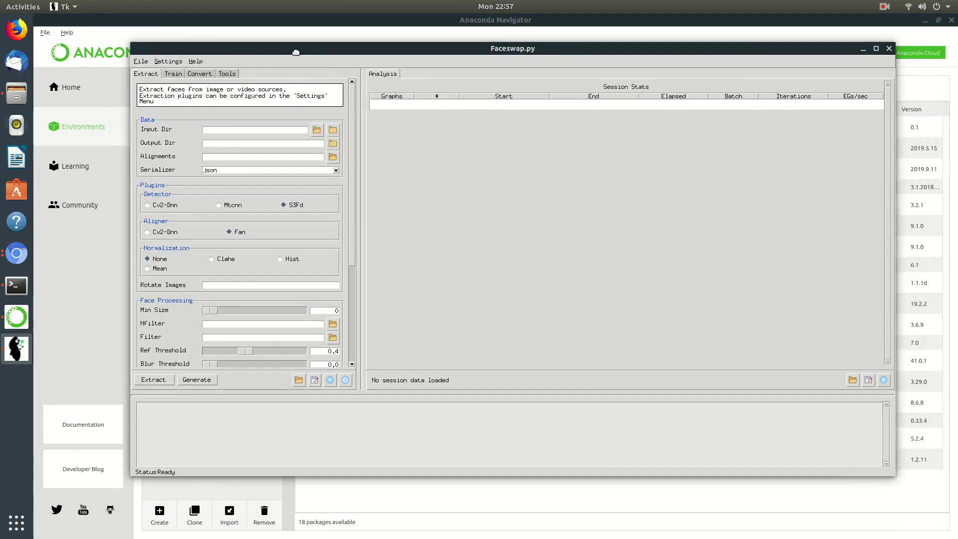
{"action": "double_click", "coordinate": [294, 50]}
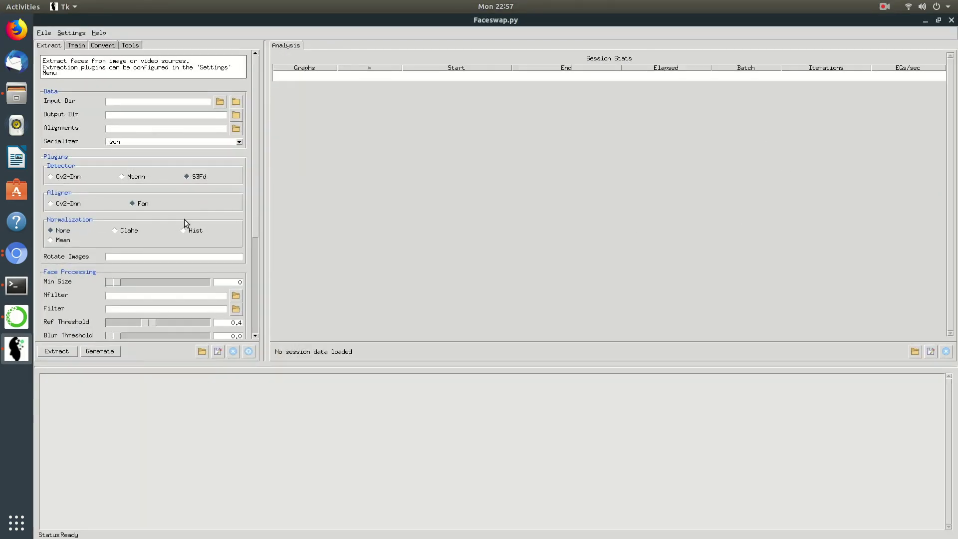
{"action": "key", "text": "ctrl+Tab"}
{"action": "key", "text": "ctrl+Tab"}
{"action": "key", "text": "ctrl+Tab"}
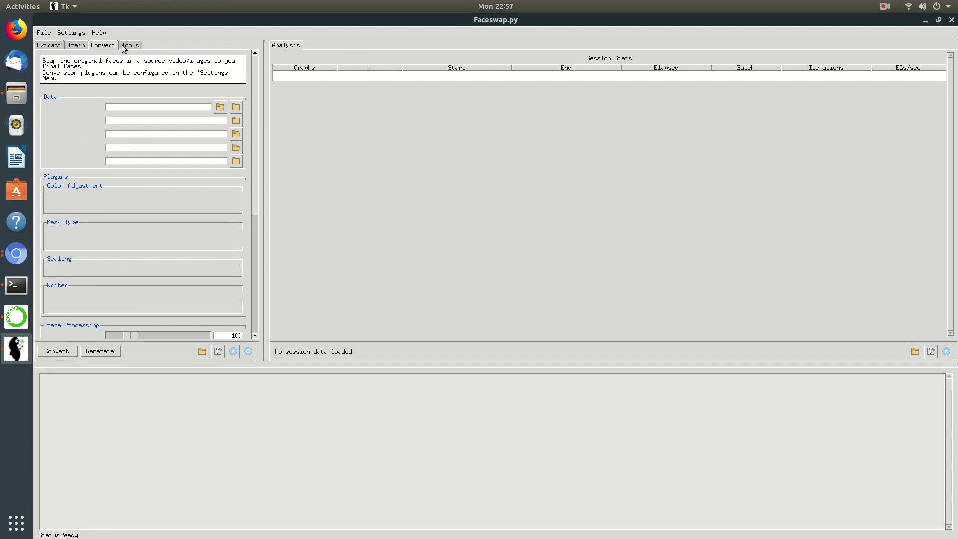
{"action": "left_click", "coordinate": [50, 46]}
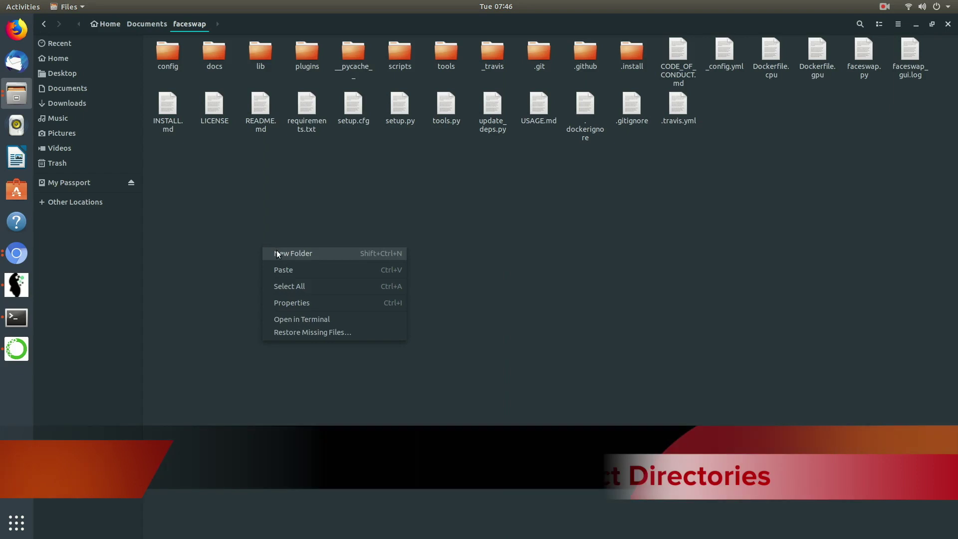
Step: Create a workspace folder in faceswap and paste the two mp4 videos into it
{"action": "left_click", "coordinate": [277, 250]}
{"action": "type", "text": "w"}
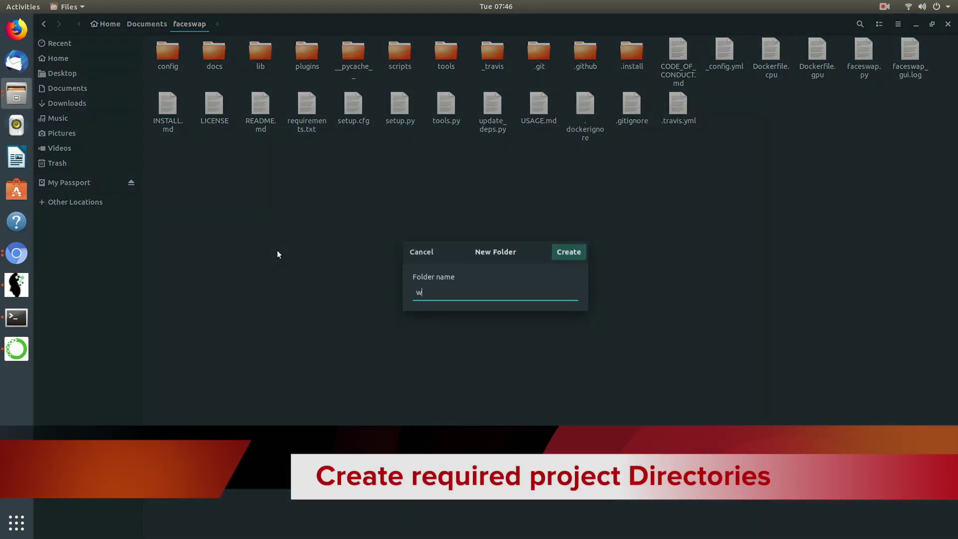
{"action": "type", "text": "orkspace"}
{"action": "key", "text": "Return"}
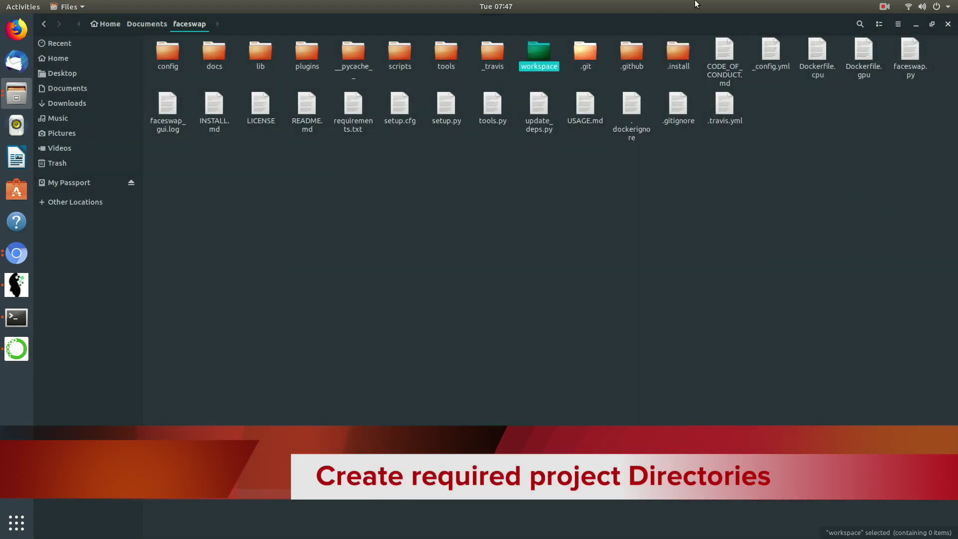
{"action": "double_click", "coordinate": [538, 51]}
{"action": "right_click", "coordinate": [275, 131]}
{"action": "left_click", "coordinate": [287, 150]}
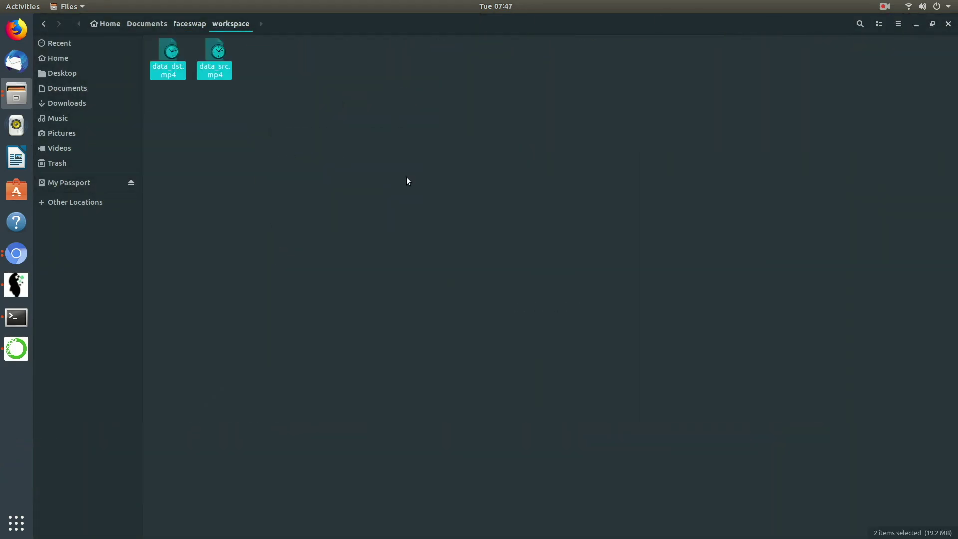
Step: Preview data_dst.mp4 and data_src.mp4 in Videos, skipping ahead in each
{"action": "double_click", "coordinate": [168, 62]}
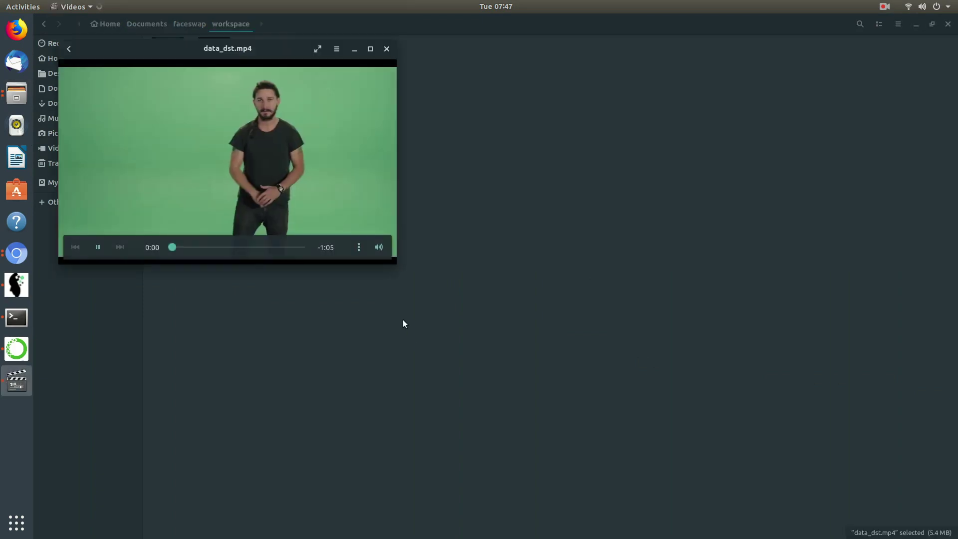
{"action": "left_click_drag", "start_coordinate": [196, 247], "coordinate": [261, 247]}
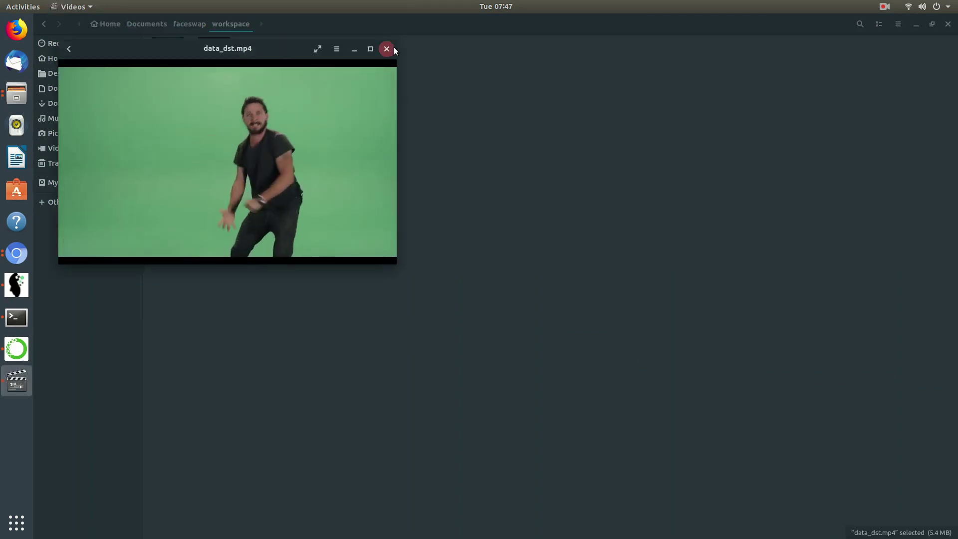
{"action": "left_click", "coordinate": [393, 48]}
{"action": "double_click", "coordinate": [212, 57]}
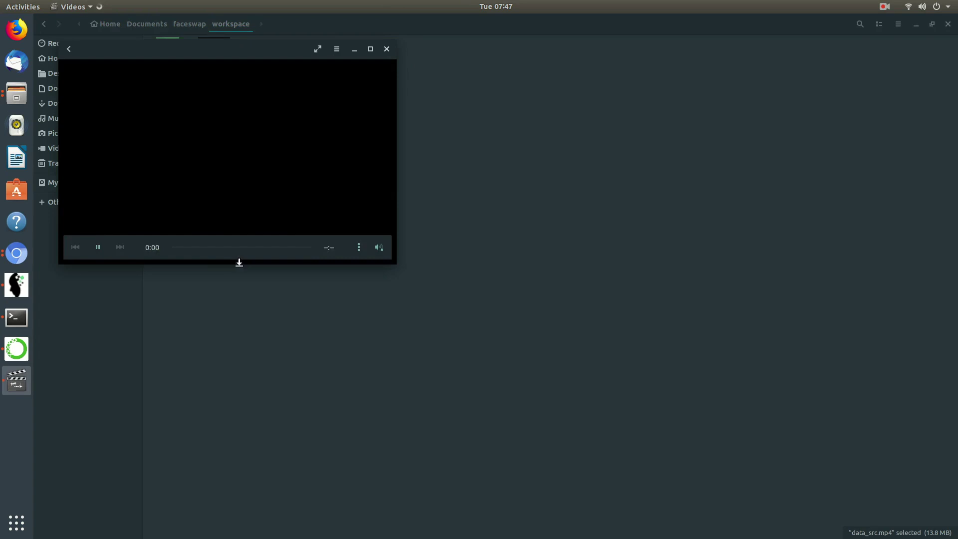
{"action": "left_click_drag", "start_coordinate": [184, 247], "coordinate": [268, 247]}
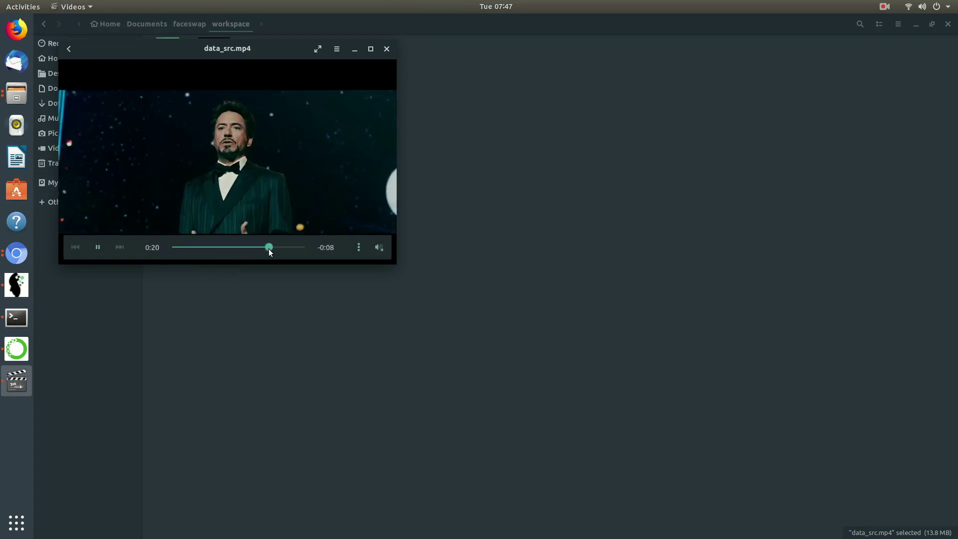
{"action": "left_click", "coordinate": [387, 48]}
Step: Create data_dst and data_src folders inside workspace
{"action": "right_click", "coordinate": [382, 151]}
{"action": "left_click", "coordinate": [391, 157]}
{"action": "type", "text": "data"}
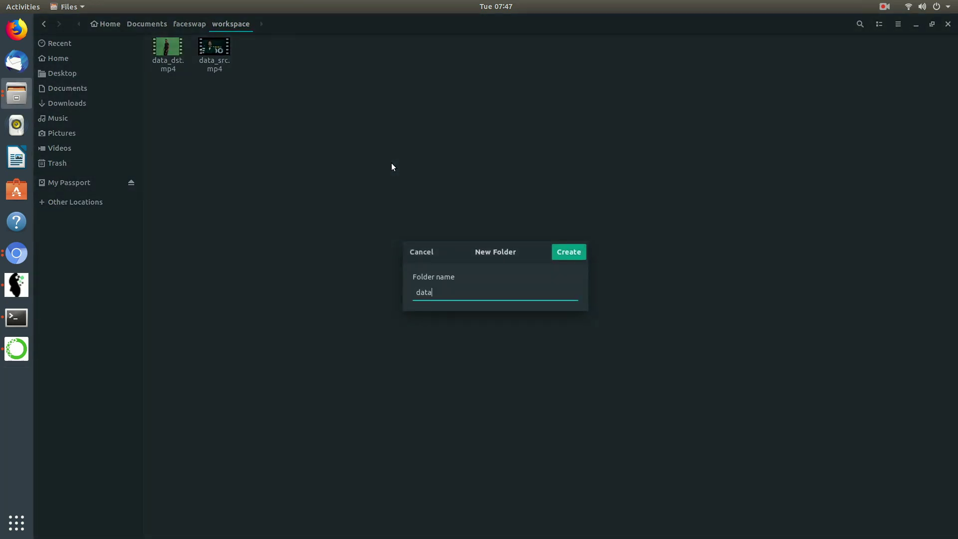
{"action": "type", "text": "_dst"}
{"action": "key", "text": "Return"}
{"action": "right_click", "coordinate": [391, 163]}
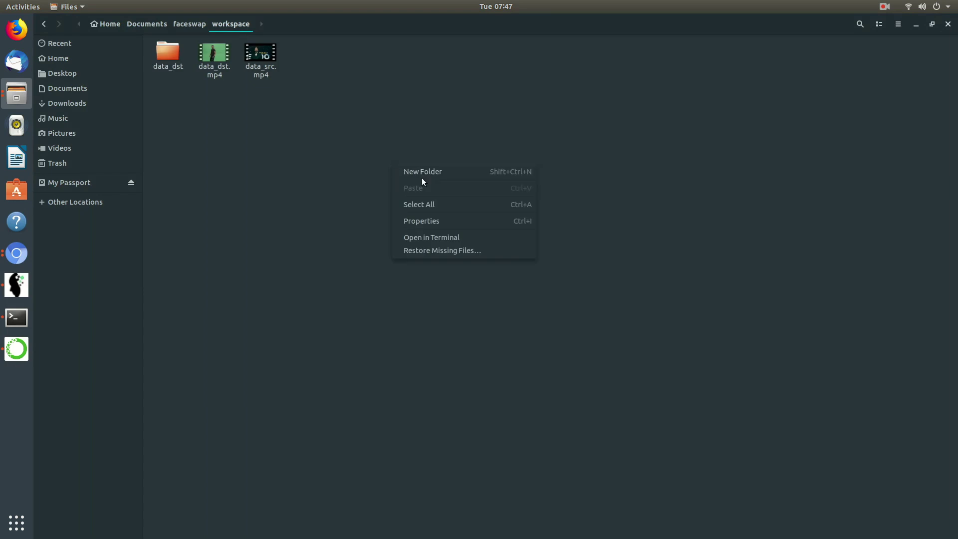
{"action": "left_click", "coordinate": [435, 172]}
{"action": "type", "text": "data_s"}
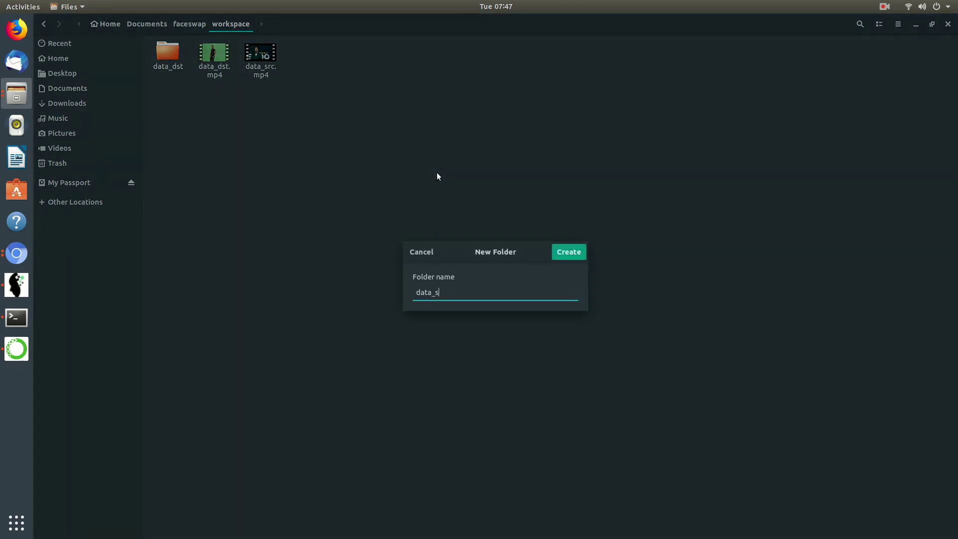
{"action": "type", "text": "rc"}
{"action": "key", "text": "Return"}
Step: Set Extract input to data_dst.mp4 and output to workspace/data_dst, then run extraction
{"action": "left_click", "coordinate": [5, 288]}
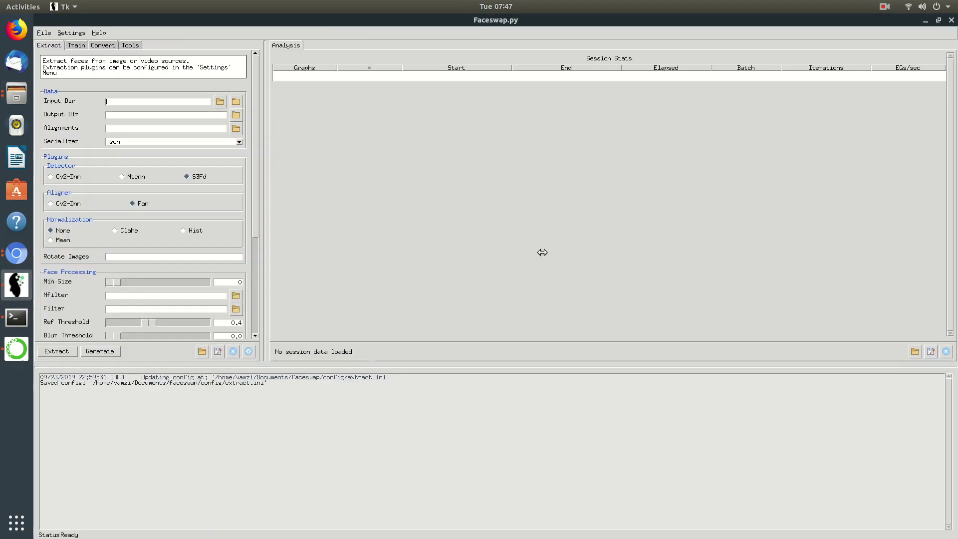
{"action": "left_click", "coordinate": [220, 101]}
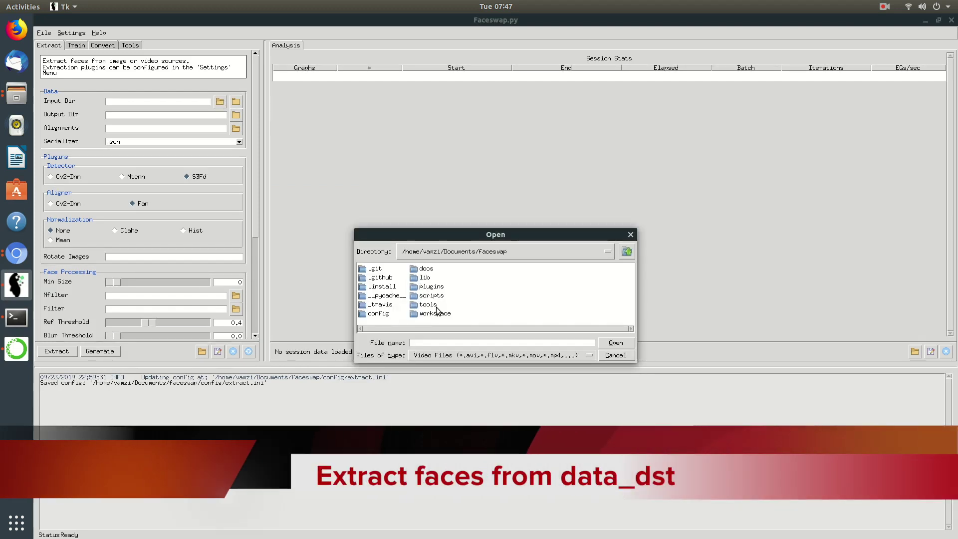
{"action": "double_click", "coordinate": [441, 314]}
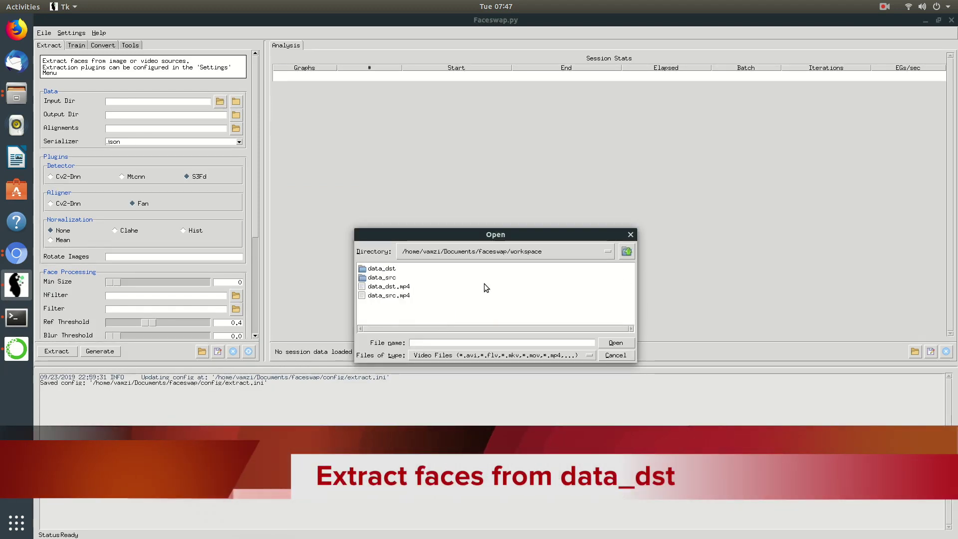
{"action": "double_click", "coordinate": [402, 287]}
{"action": "left_click", "coordinate": [236, 115]}
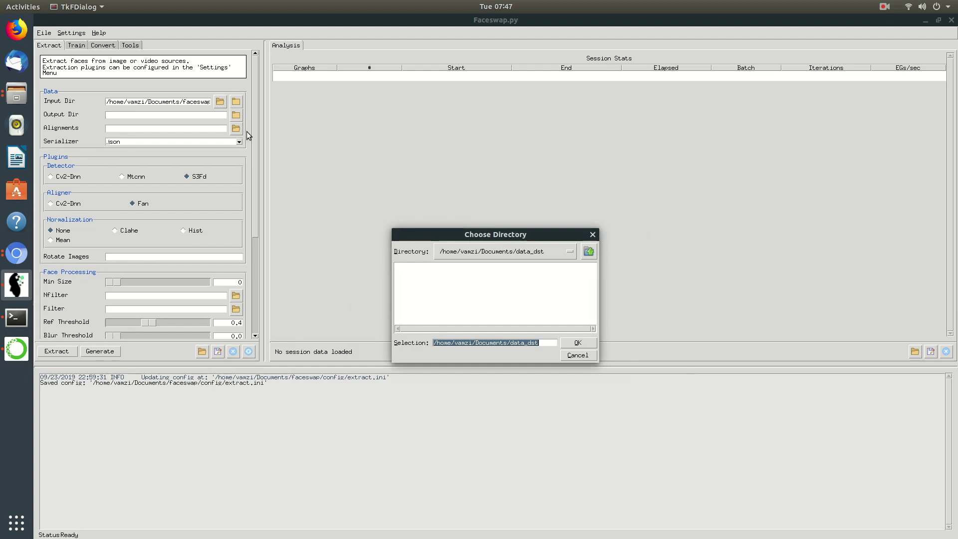
{"action": "left_click", "coordinate": [588, 252]}
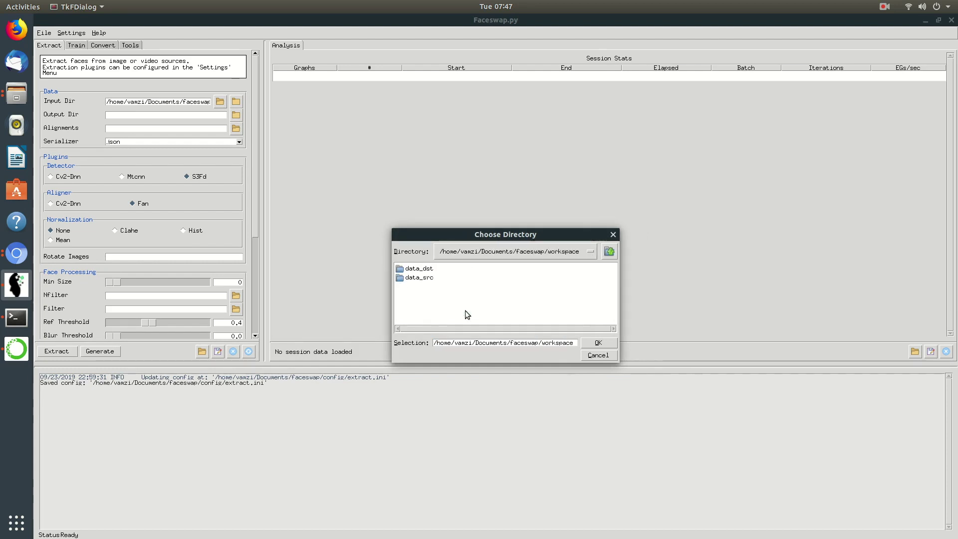
{"action": "double_click", "coordinate": [420, 272]}
{"action": "left_click", "coordinate": [623, 341]}
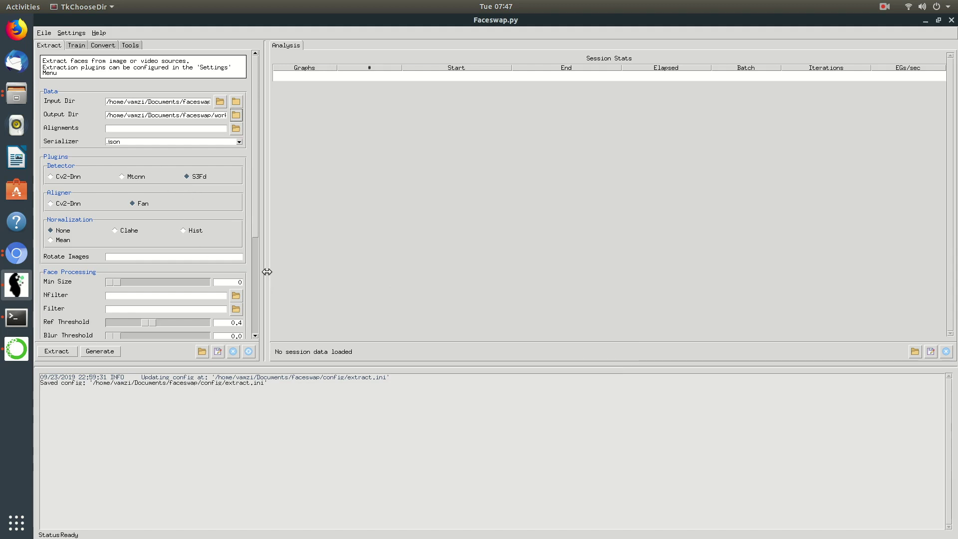
{"action": "scroll", "coordinate": [257, 267], "scroll_direction": "down", "scroll_amount": 5}
{"action": "left_click", "coordinate": [56, 351]}
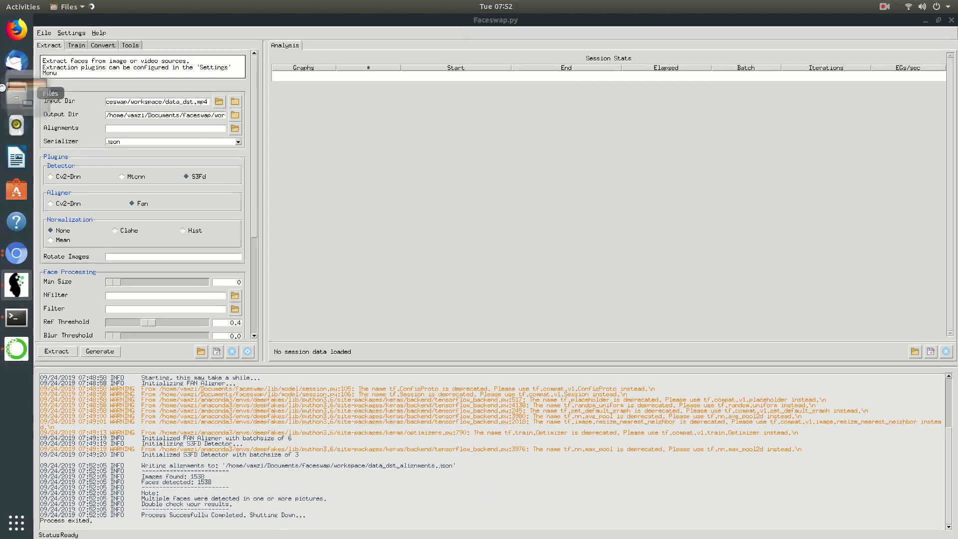
Step: Browse to Documents/faceswap/workspace/data_dst in the file manager to see the extracted faces
{"action": "left_click", "coordinate": [16, 93]}
{"action": "left_click", "coordinate": [59, 93]}
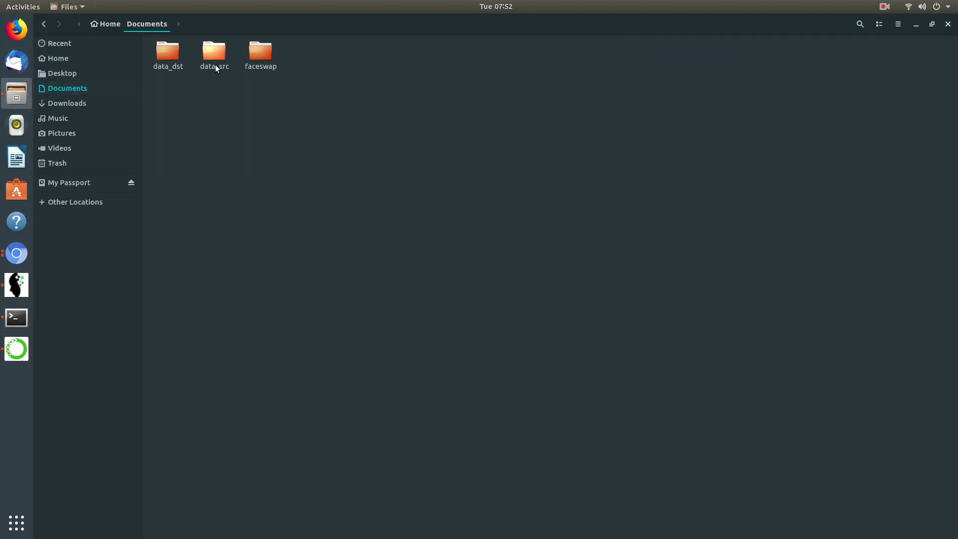
{"action": "double_click", "coordinate": [214, 64]}
{"action": "double_click", "coordinate": [545, 56]}
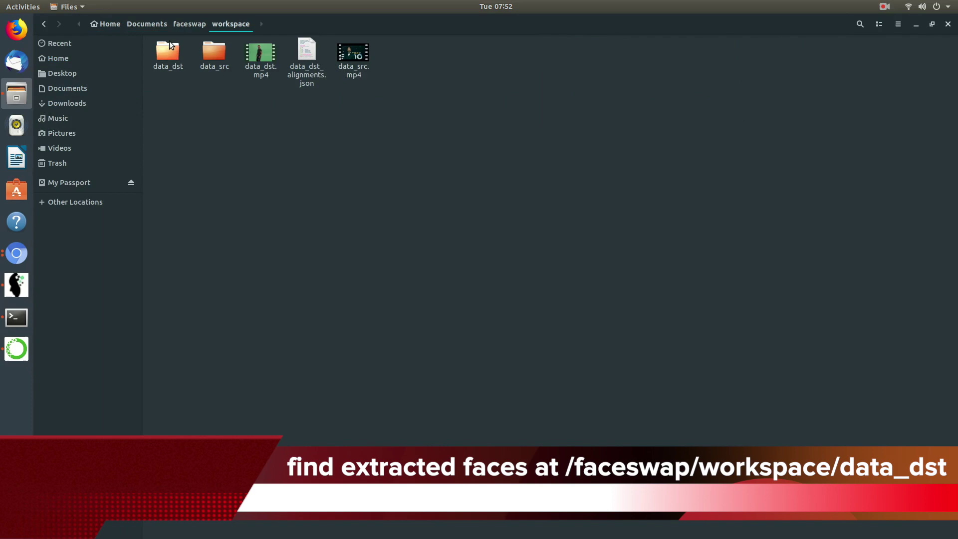
{"action": "double_click", "coordinate": [169, 51]}
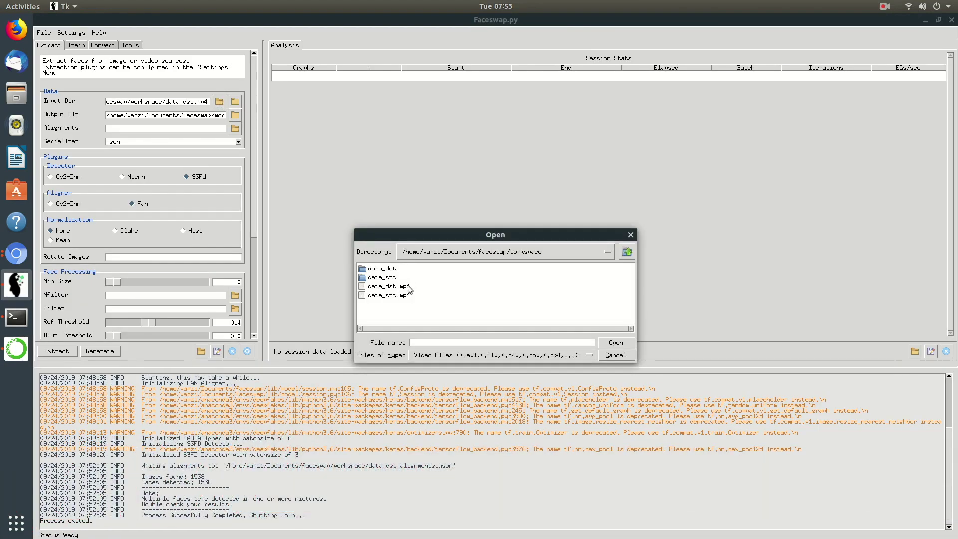
Step: Set Extract input to data_src.mp4 and output to workspace/data_src, then run extraction
{"action": "left_click", "coordinate": [394, 296]}
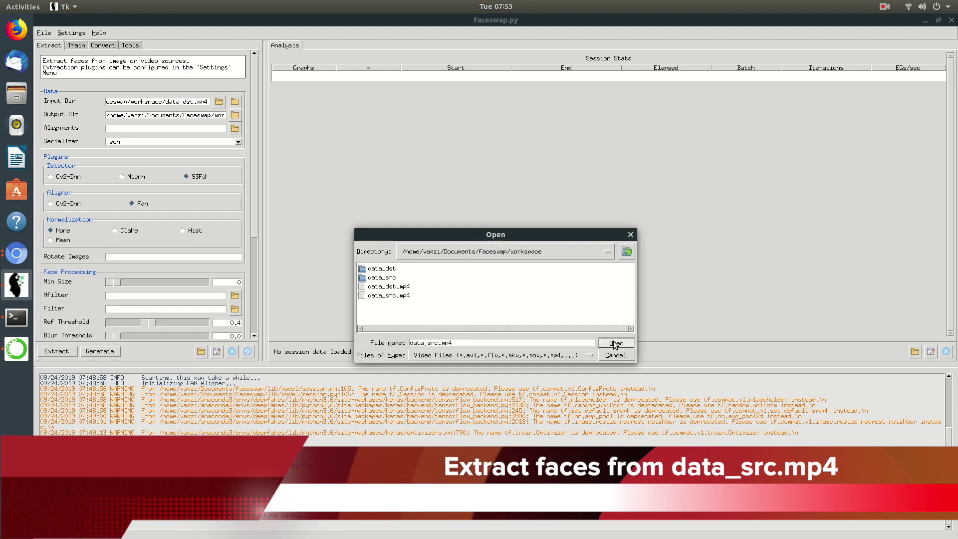
{"action": "left_click", "coordinate": [615, 344]}
{"action": "left_click", "coordinate": [235, 115]}
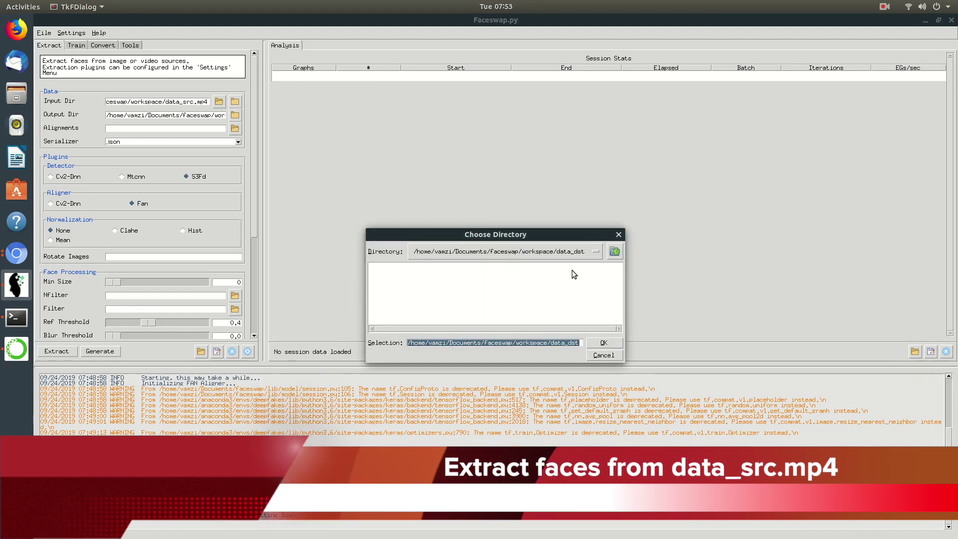
{"action": "left_click", "coordinate": [613, 251]}
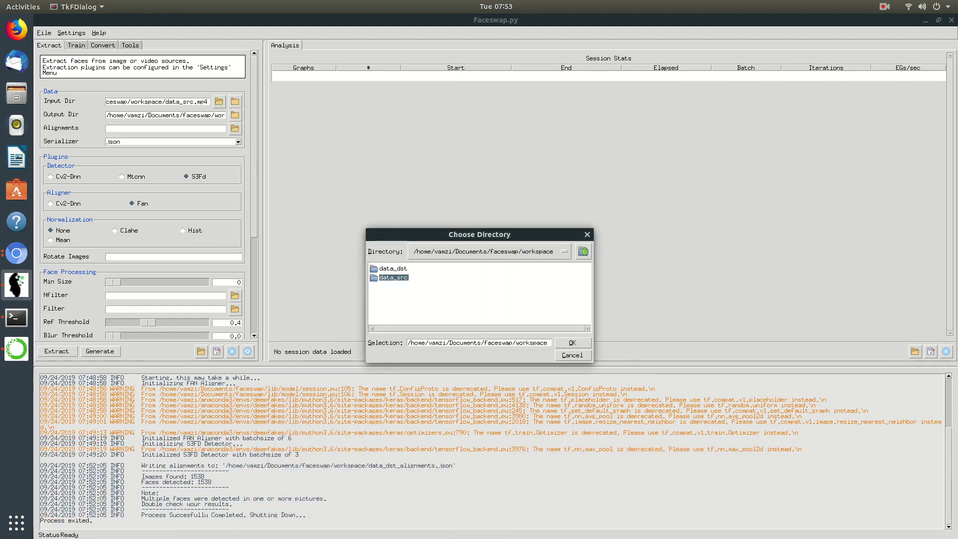
{"action": "double_click", "coordinate": [386, 277]}
{"action": "left_click", "coordinate": [600, 343]}
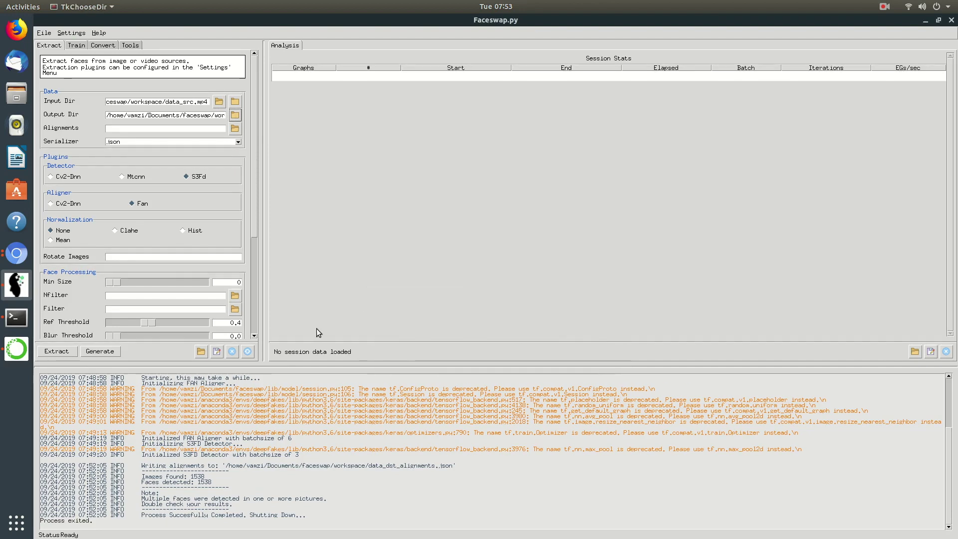
{"action": "left_click", "coordinate": [57, 352]}
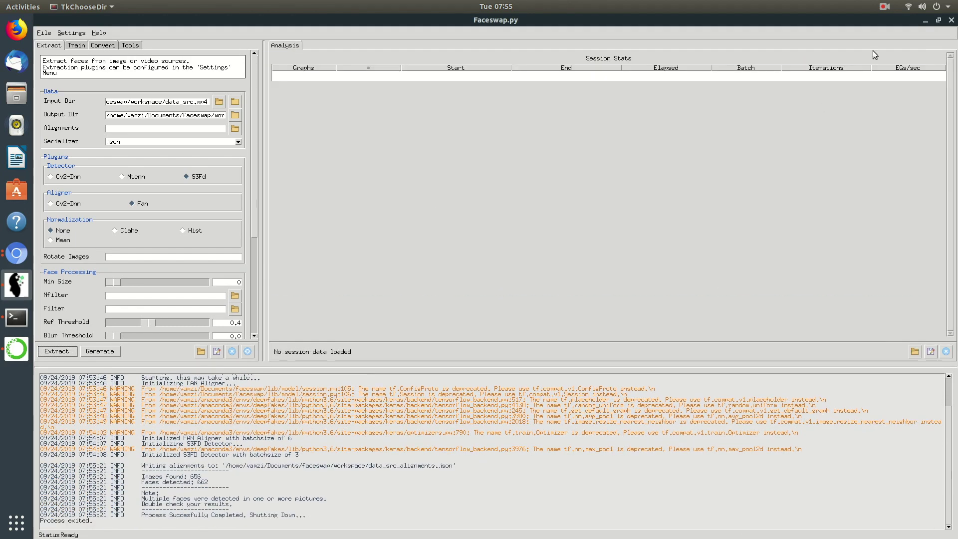
Step: Browse to Documents/faceswap/workspace/data_src and scroll through the extracted face thumbnails
{"action": "left_click", "coordinate": [16, 93]}
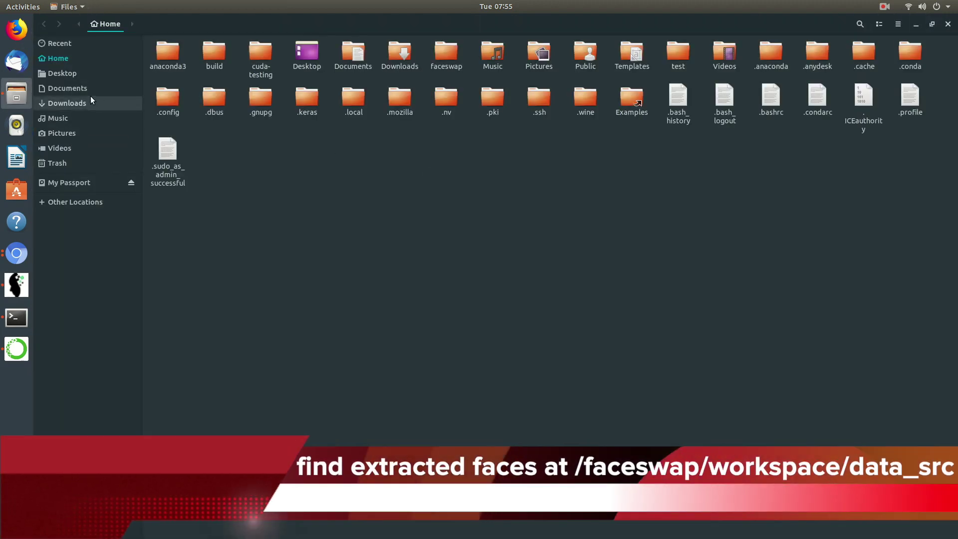
{"action": "left_click", "coordinate": [92, 94]}
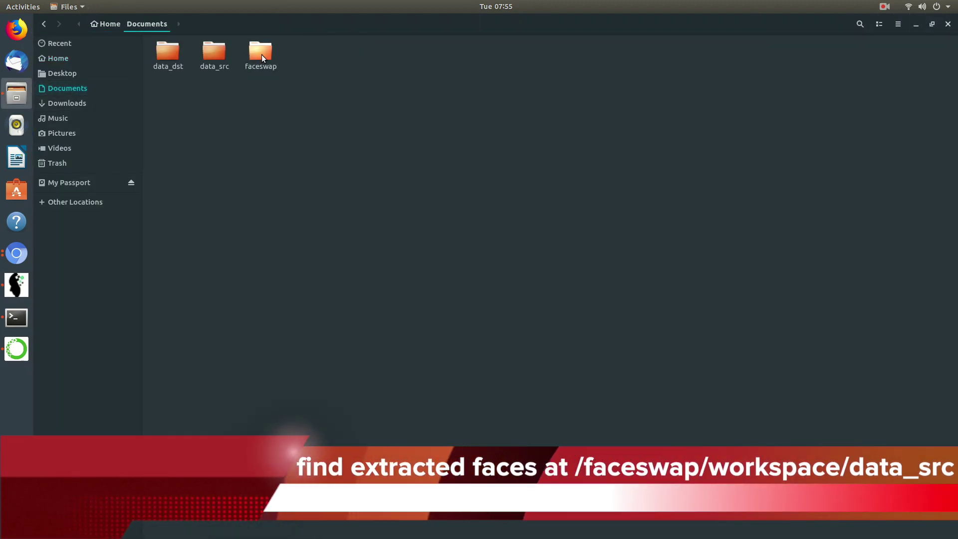
{"action": "double_click", "coordinate": [250, 59]}
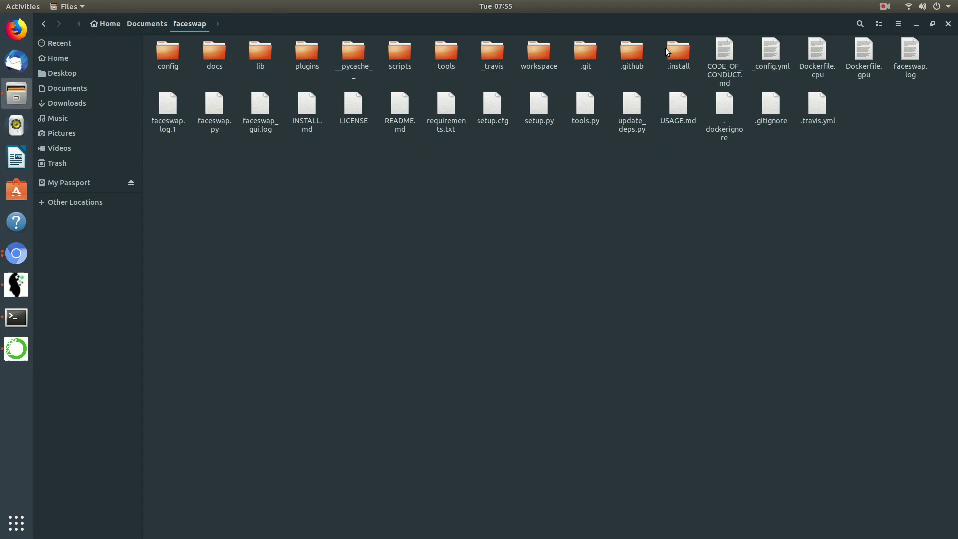
{"action": "double_click", "coordinate": [551, 63]}
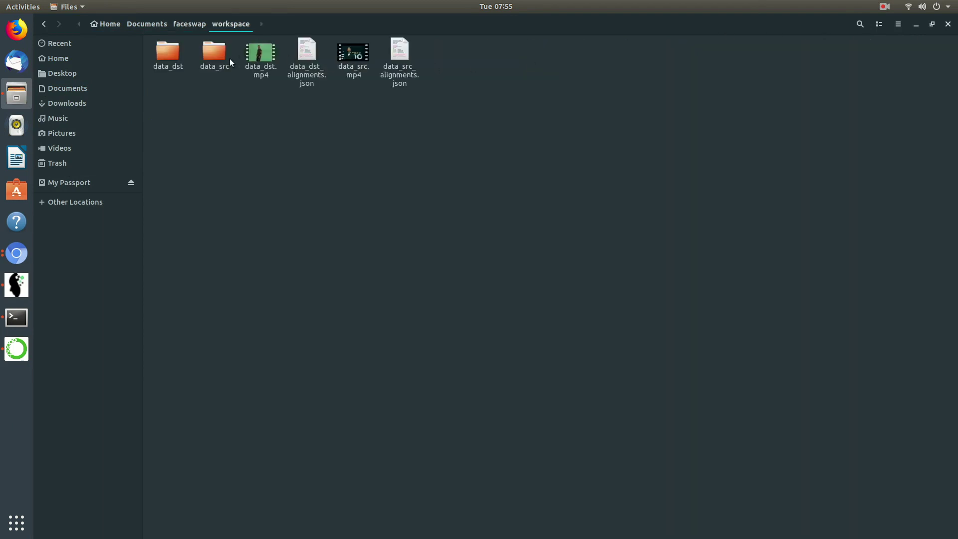
{"action": "double_click", "coordinate": [216, 59]}
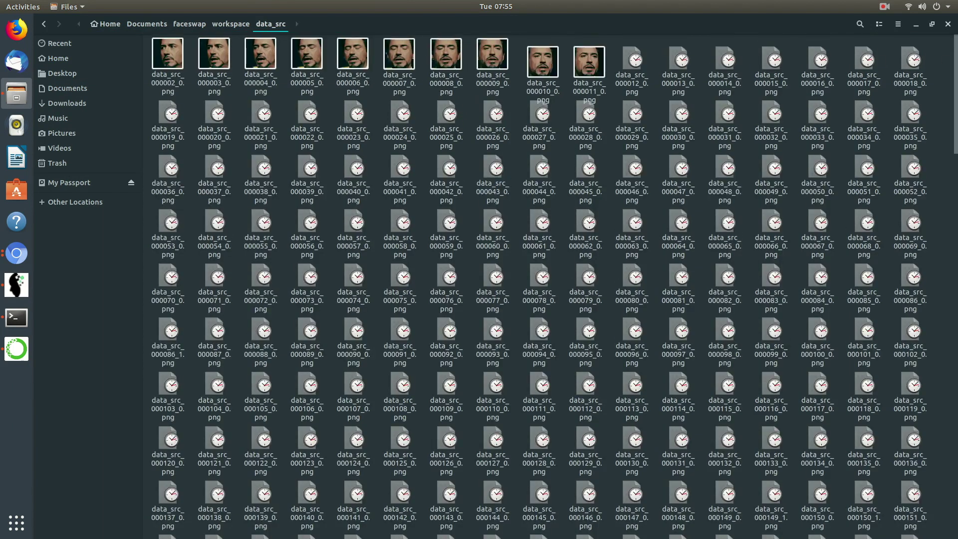
{"action": "scroll", "coordinate": [554, 287], "scroll_direction": "down", "scroll_amount": 4}
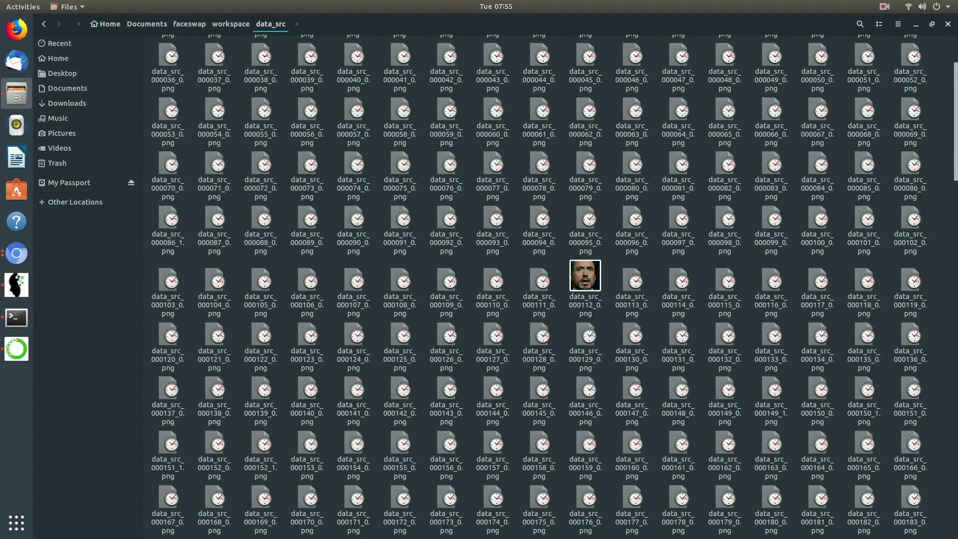
{"action": "scroll", "coordinate": [554, 286], "scroll_direction": "up", "scroll_amount": 4}
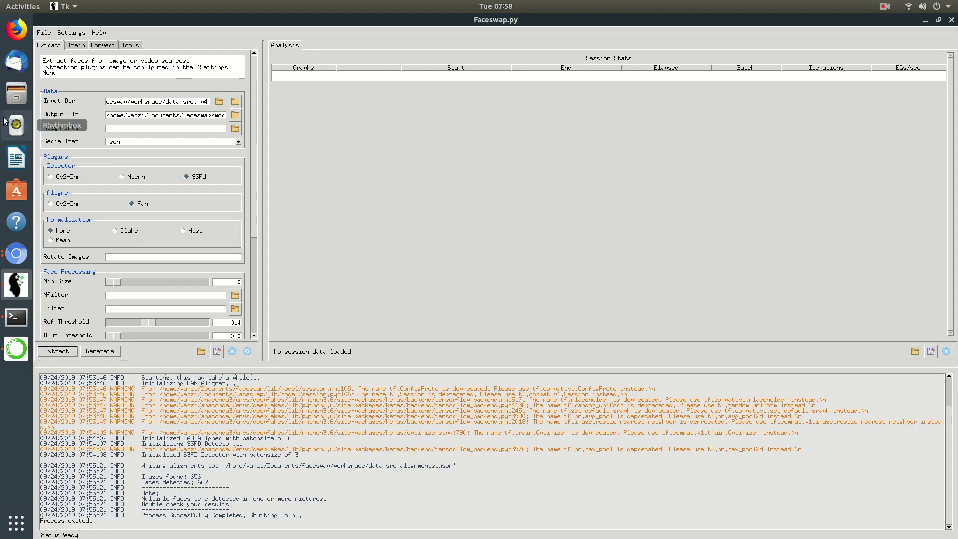
Step: In Files, go to Documents > faceswap > workspace > data_dst and add a folder named 'sorted'
{"action": "left_click", "coordinate": [16, 94]}
{"action": "left_click", "coordinate": [106, 89]}
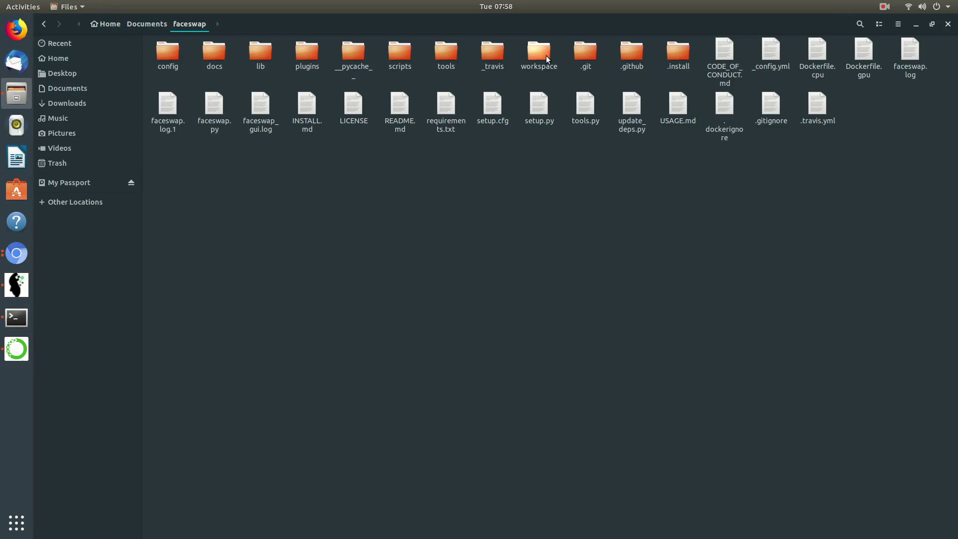
{"action": "double_click", "coordinate": [546, 58]}
{"action": "double_click", "coordinate": [170, 59]}
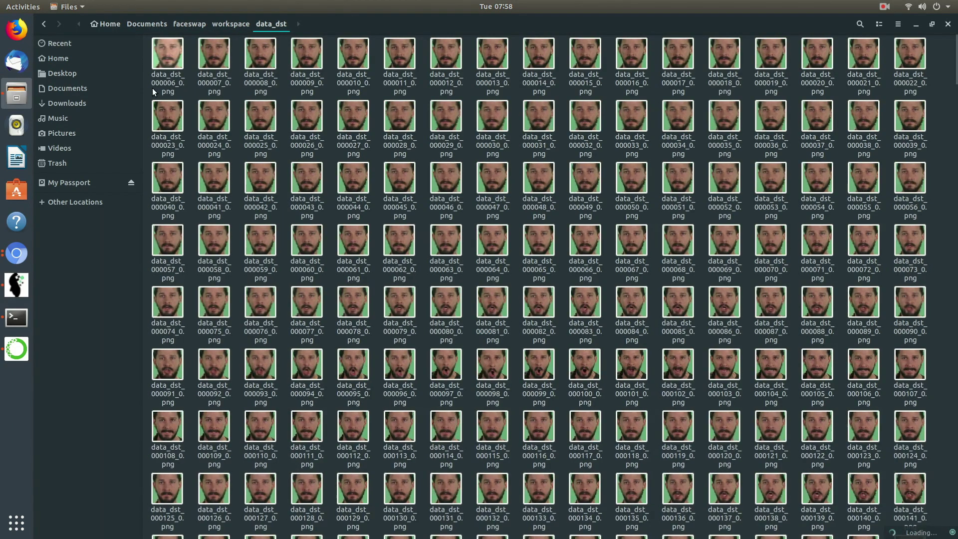
{"action": "right_click", "coordinate": [147, 88]}
{"action": "key", "text": "Escape"}
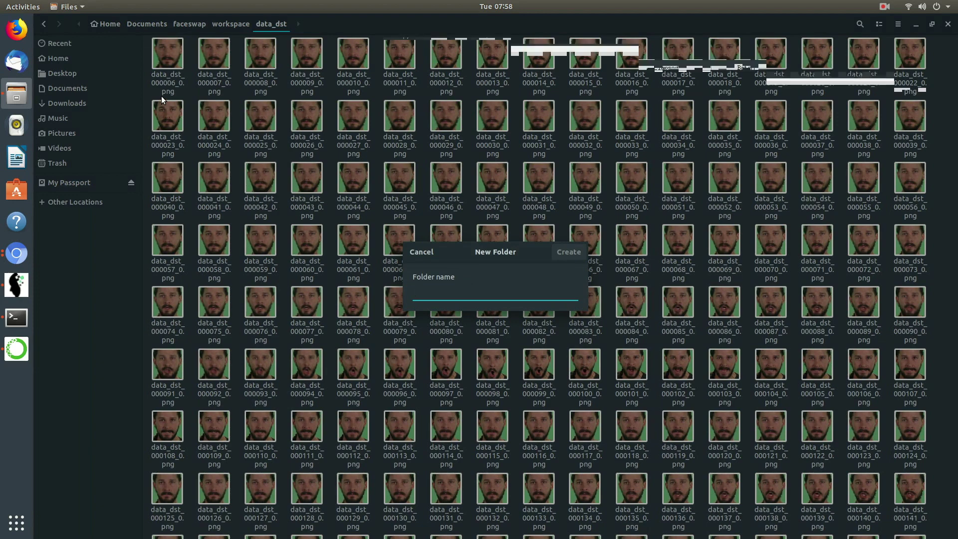
{"action": "type", "text": "sorted"}
{"action": "key", "text": "Return"}
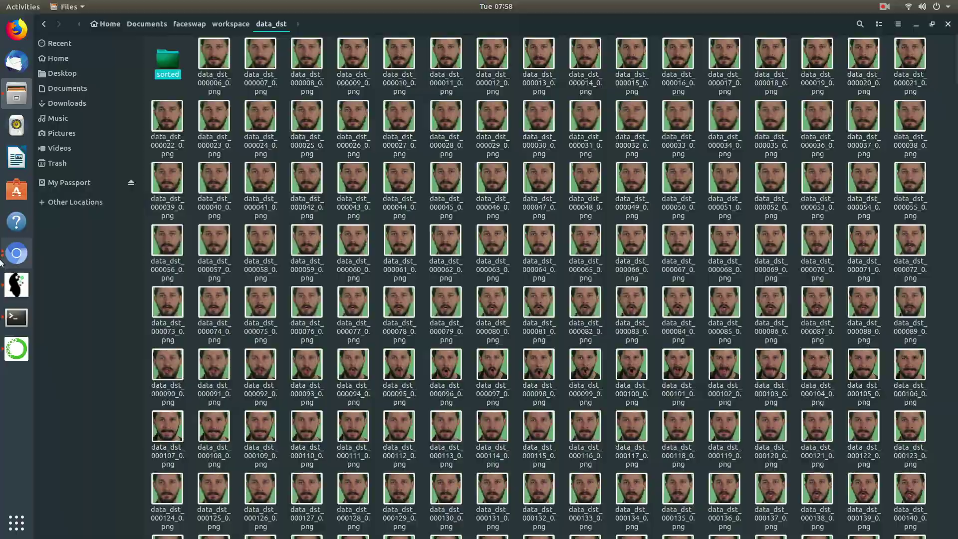
{"action": "left_click", "coordinate": [17, 284]}
Step: Open the Sort tool and set its input folder to workspace/data_dst
{"action": "left_click", "coordinate": [131, 46]}
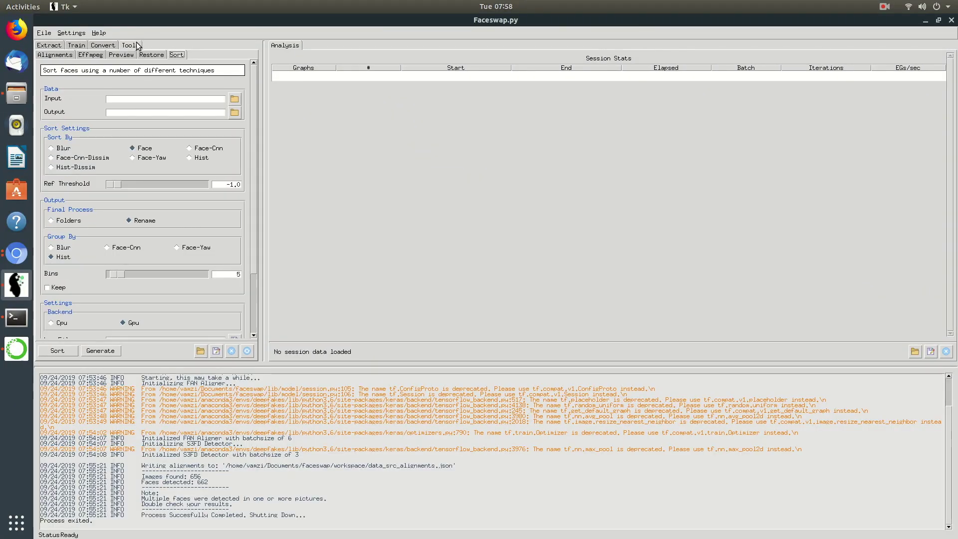
{"action": "left_click", "coordinate": [55, 55]}
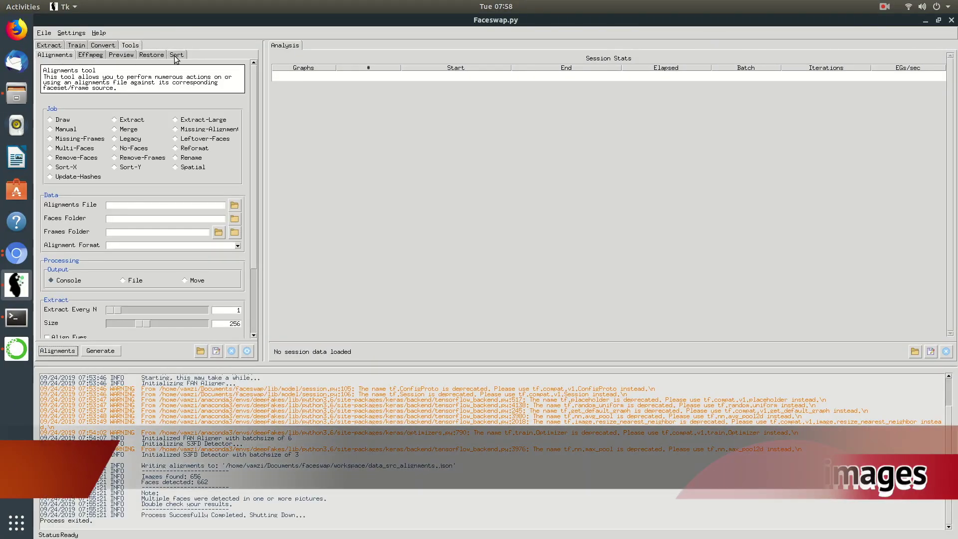
{"action": "left_click", "coordinate": [176, 55]}
{"action": "left_click", "coordinate": [234, 99]}
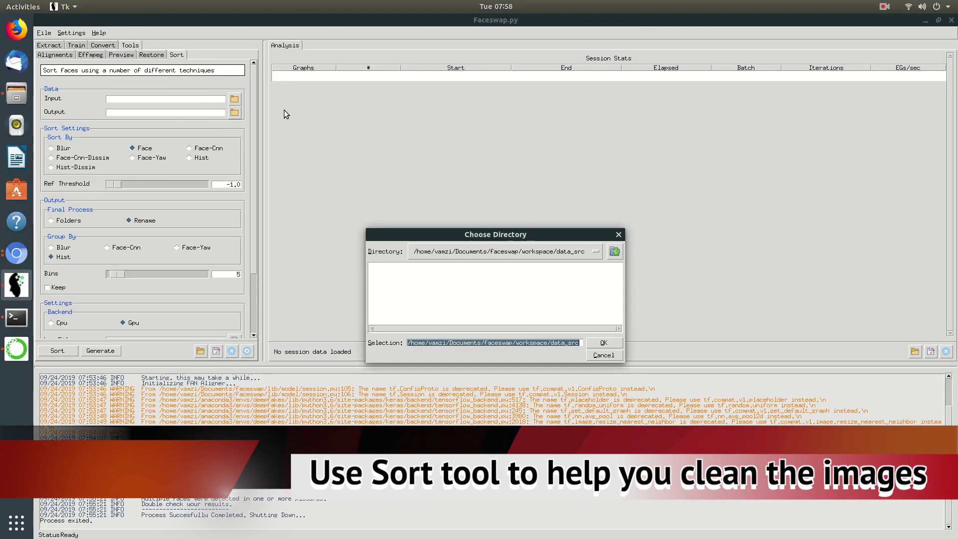
{"action": "left_click", "coordinate": [562, 252]}
{"action": "left_click", "coordinate": [519, 239]}
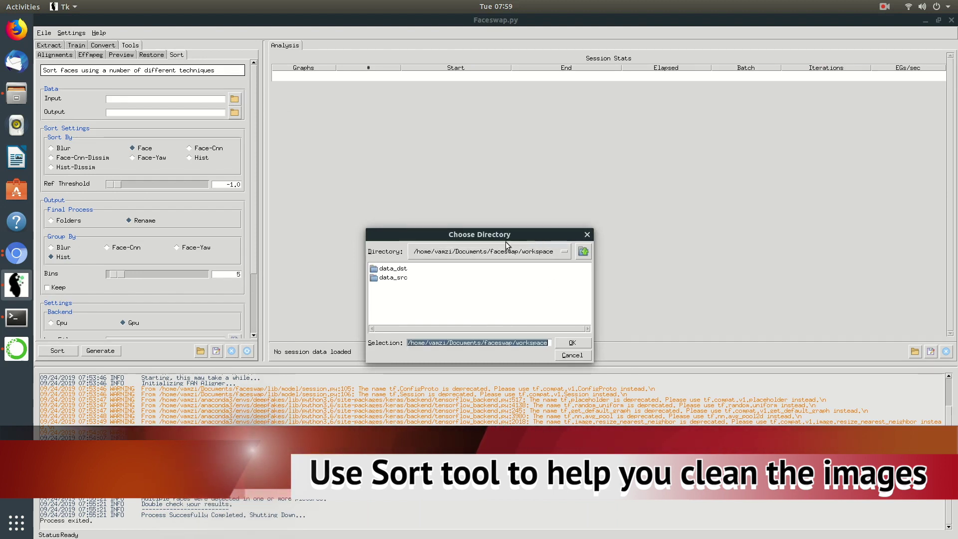
{"action": "double_click", "coordinate": [401, 269]}
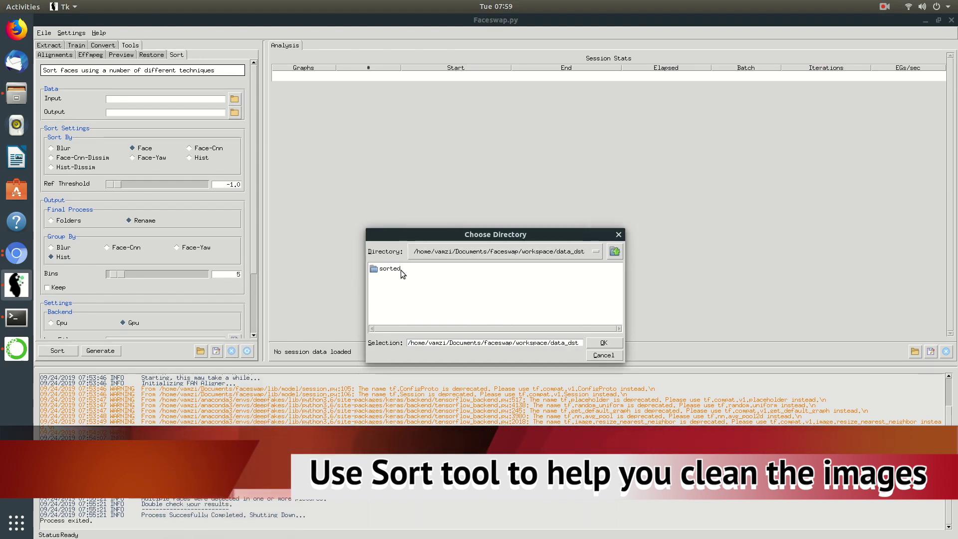
{"action": "left_click", "coordinate": [604, 343]}
Step: Set the Sort output to data_dst/sorted and start sorting by face
{"action": "left_click", "coordinate": [235, 112]}
{"action": "left_click", "coordinate": [389, 269]}
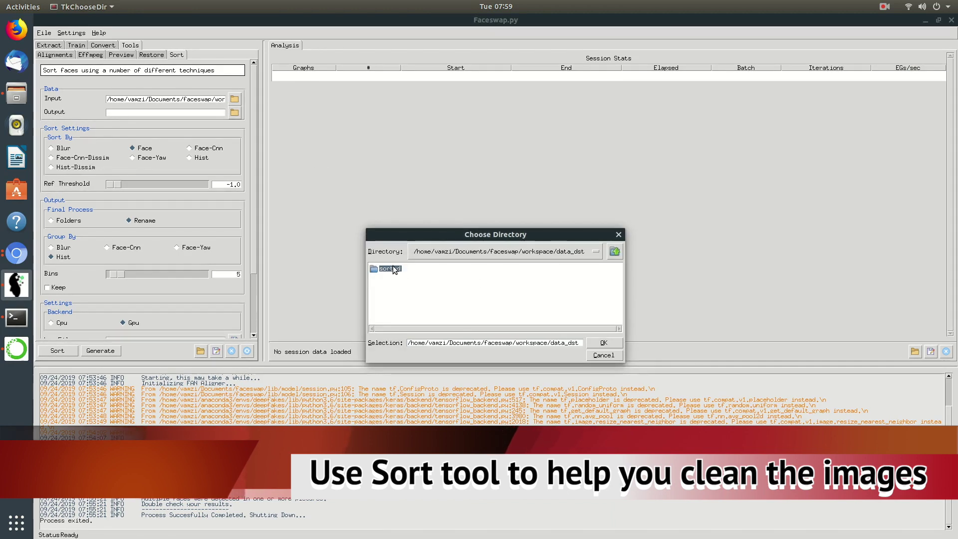
{"action": "left_click", "coordinate": [604, 343]}
{"action": "left_click", "coordinate": [629, 343]}
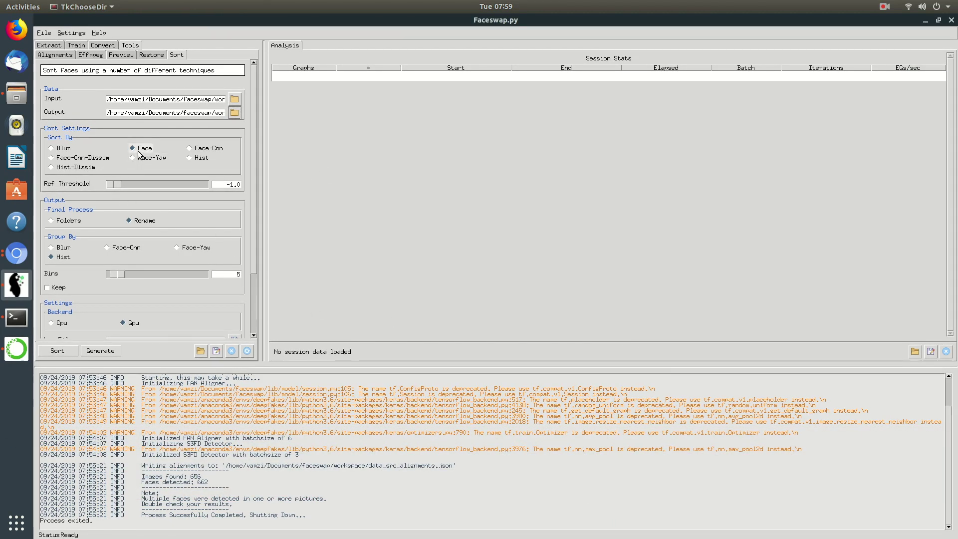
{"action": "scroll", "coordinate": [254, 217], "scroll_direction": "down", "scroll_amount": 3}
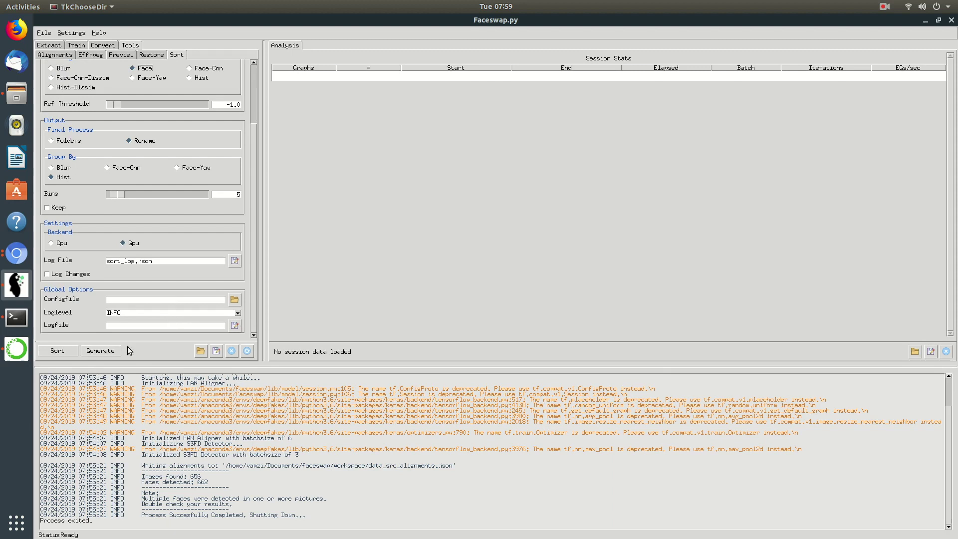
{"action": "left_click", "coordinate": [57, 350]}
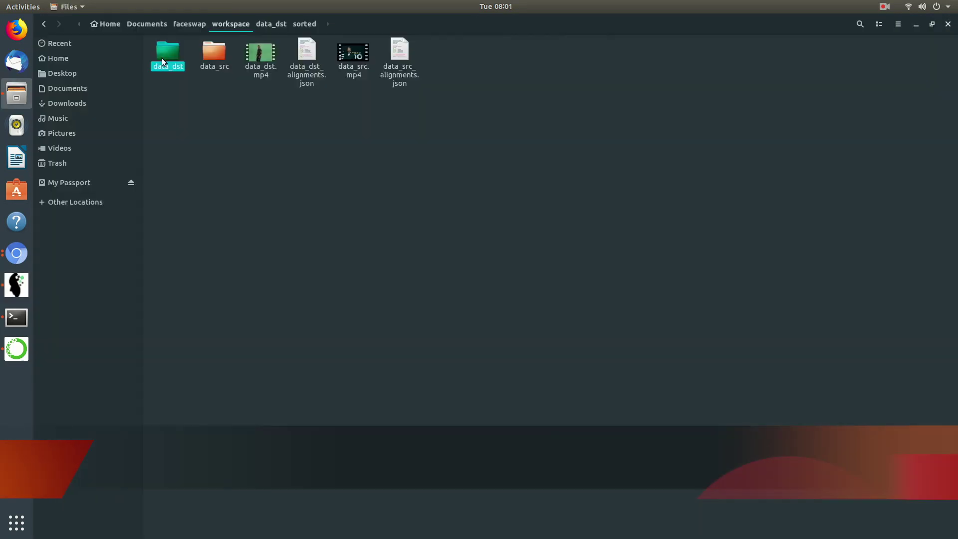
Step: Open data_dst/sorted and trash the 16 unclear faces 00131 through 00146
{"action": "double_click", "coordinate": [162, 58]}
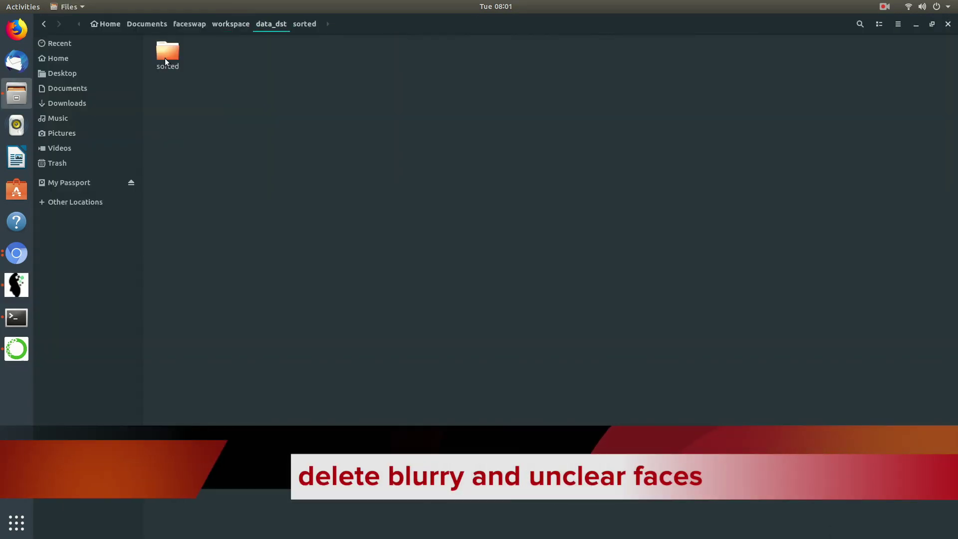
{"action": "double_click", "coordinate": [165, 58]}
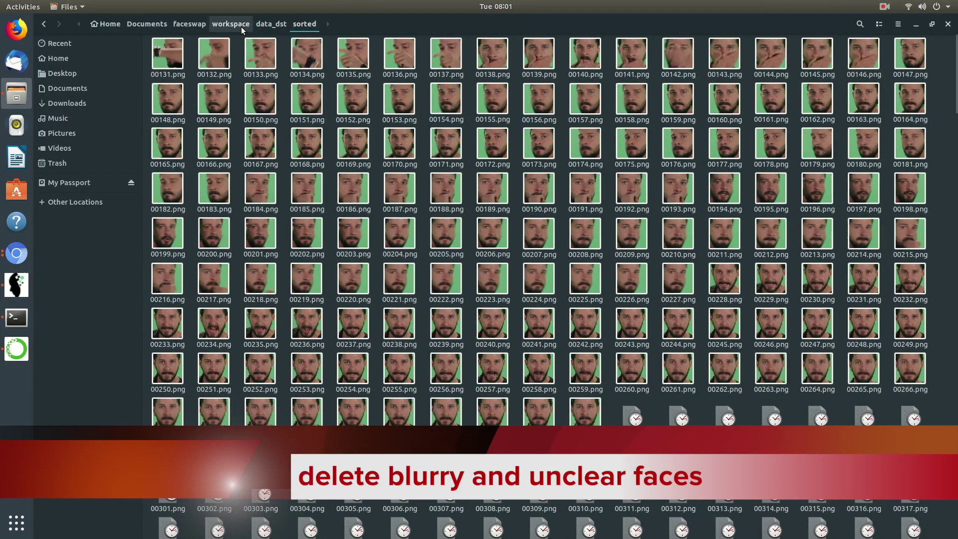
{"action": "left_click", "coordinate": [172, 52]}
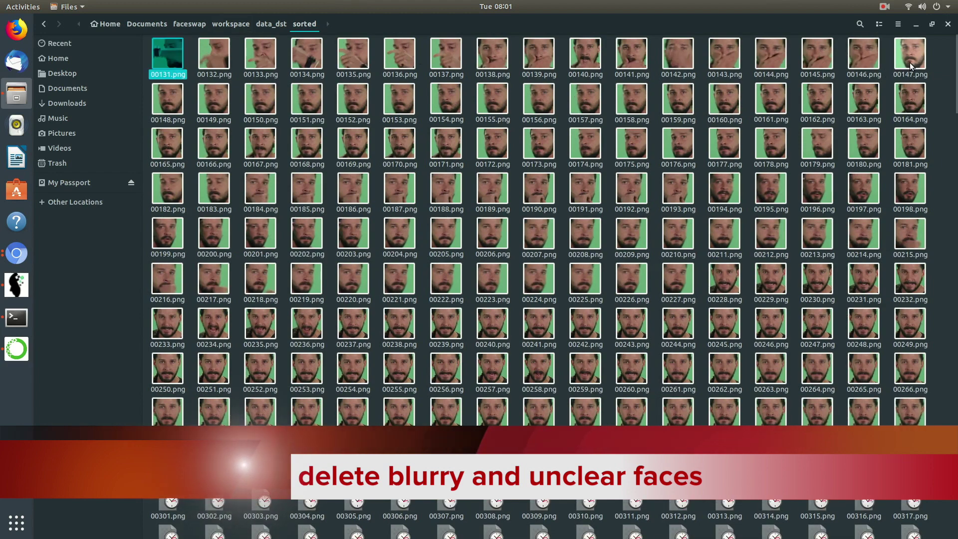
{"action": "left_click", "coordinate": [848, 62], "text": "shift"}
{"action": "right_click", "coordinate": [857, 63]}
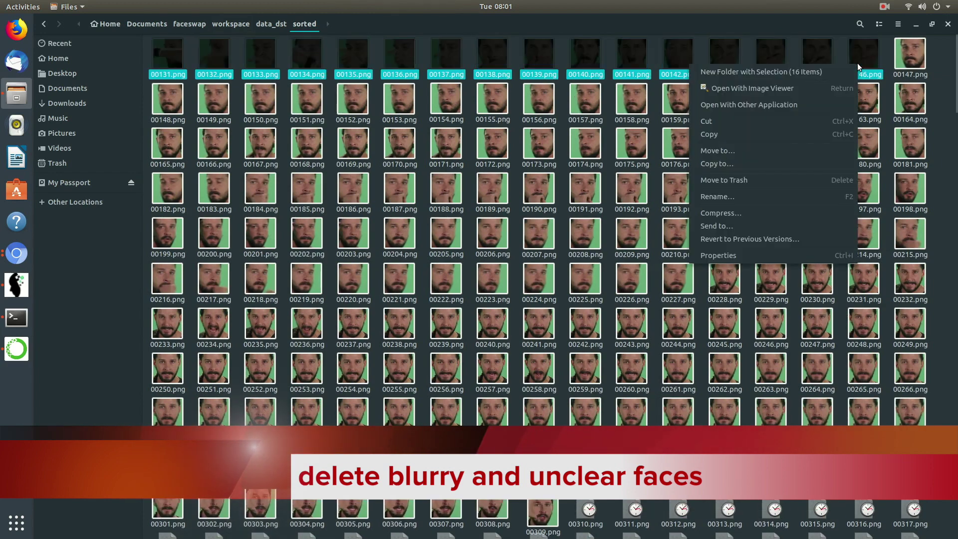
{"action": "left_click", "coordinate": [738, 180]}
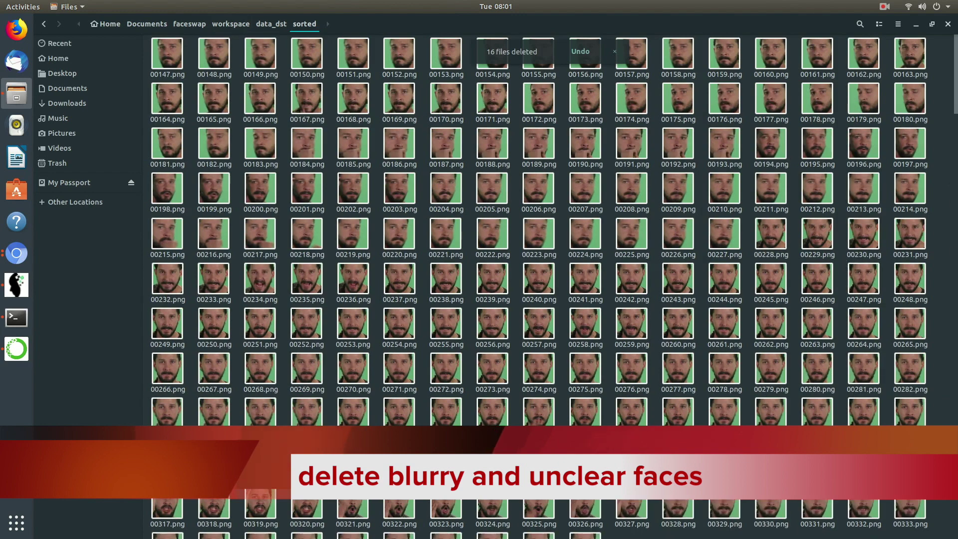
Step: Trash the blurry faces 00184–00193 and 00216–00218
{"action": "scroll", "coordinate": [548, 230], "scroll_direction": "down", "scroll_amount": 10}
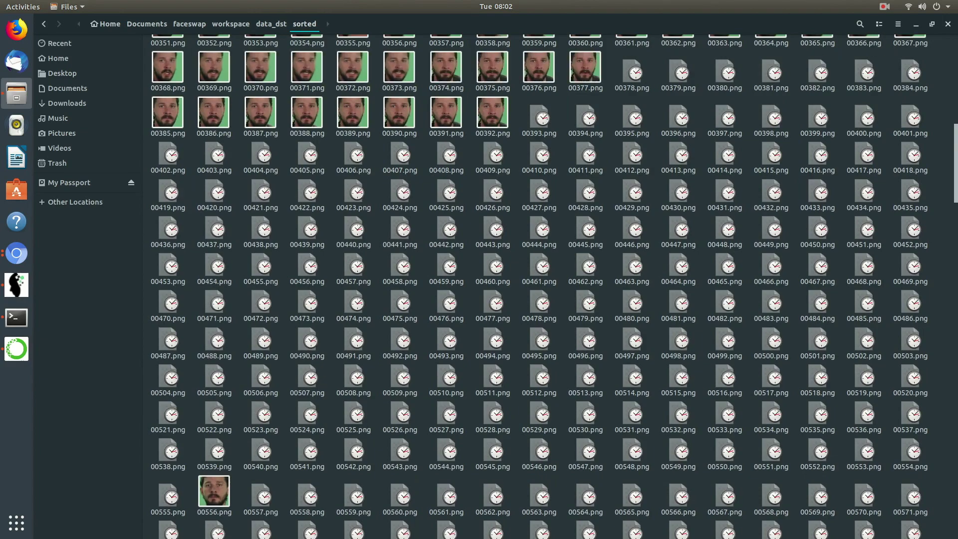
{"action": "scroll", "coordinate": [548, 250], "scroll_direction": "up", "scroll_amount": 10}
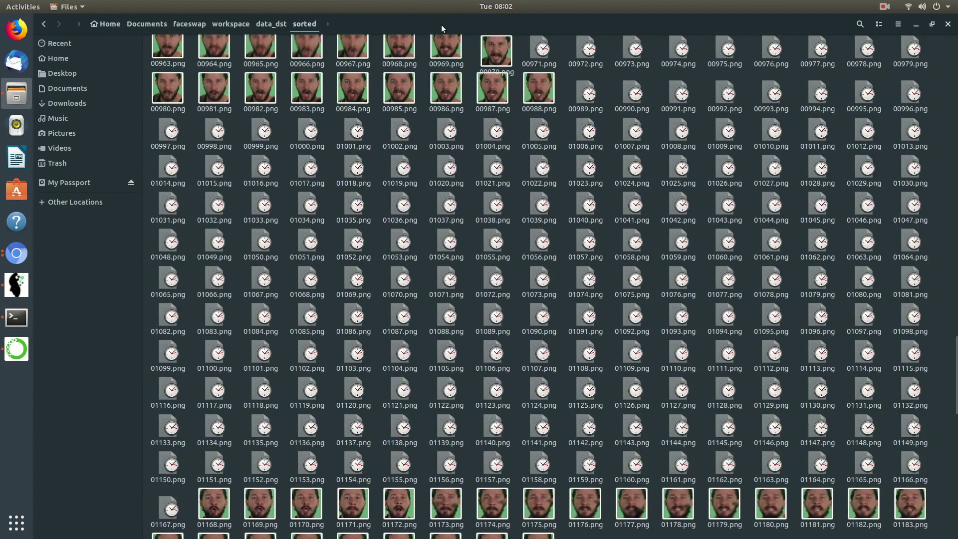
{"action": "left_click", "coordinate": [270, 24]}
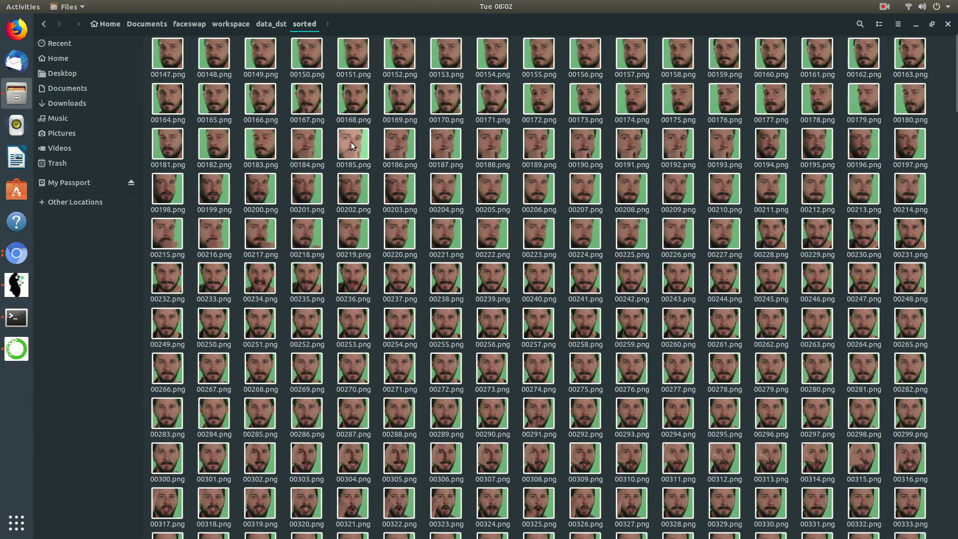
{"action": "left_click", "coordinate": [726, 156], "text": "shift"}
{"action": "right_click", "coordinate": [727, 156]}
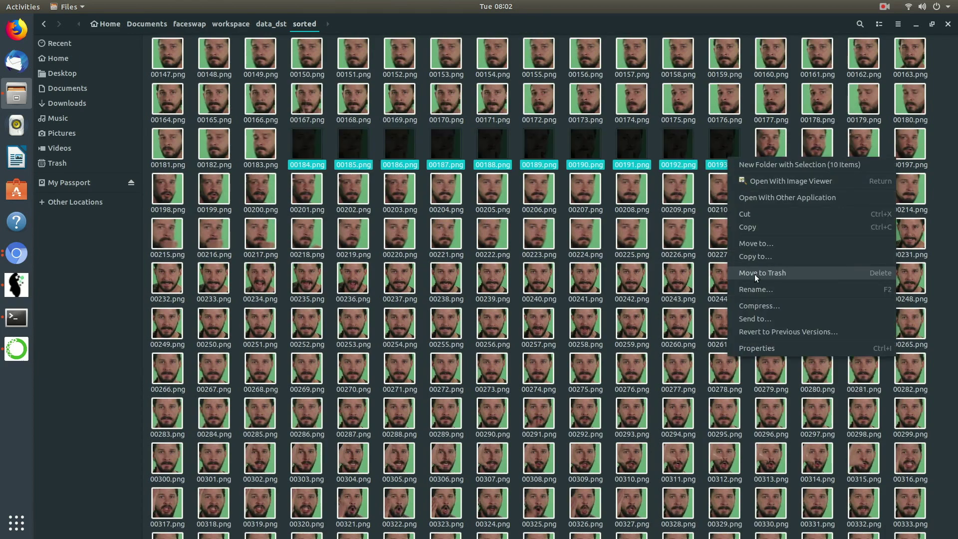
{"action": "left_click", "coordinate": [754, 274]}
{"action": "left_click", "coordinate": [627, 191], "text": "shift"}
{"action": "right_click", "coordinate": [629, 191]}
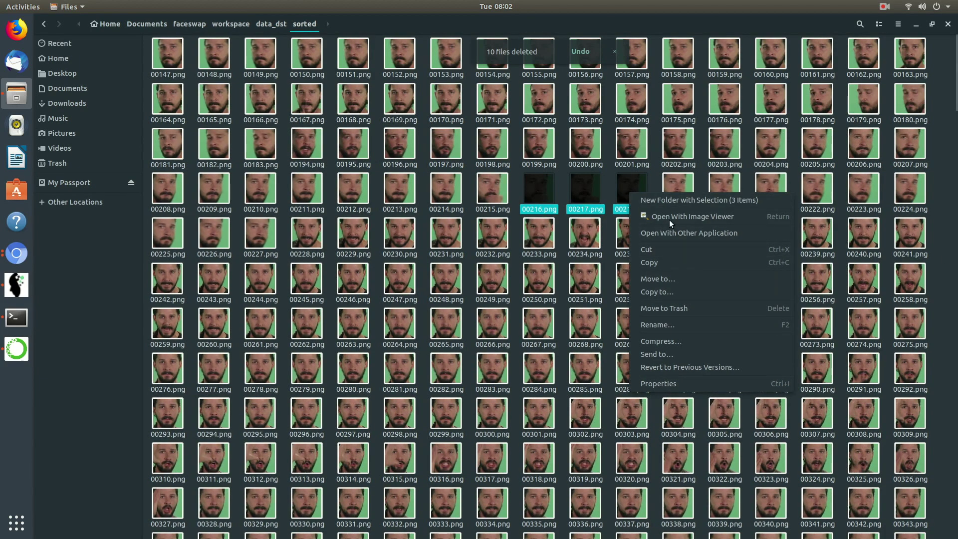
{"action": "left_click", "coordinate": [680, 304]}
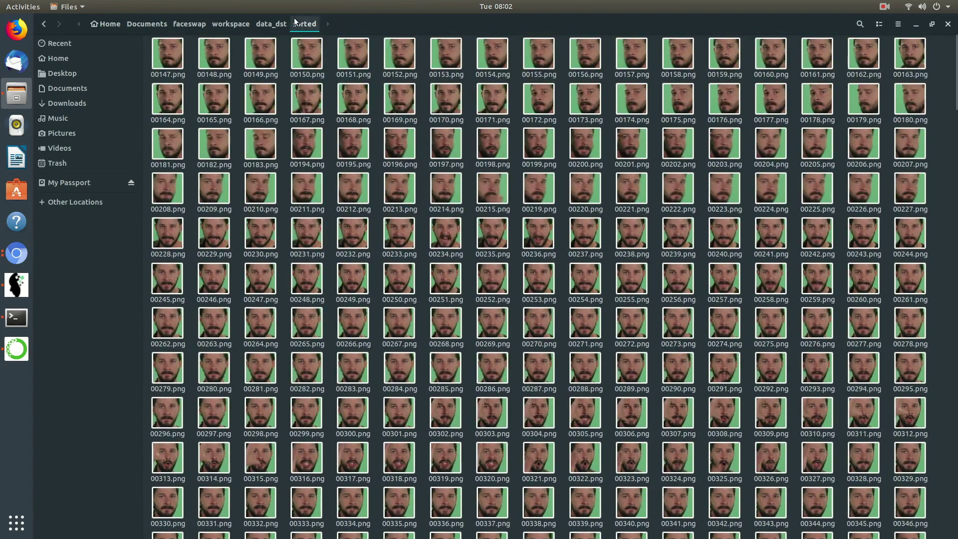
Step: Point the Sort tool's input at workspace/data_src and start sorting its faces
{"action": "left_click", "coordinate": [275, 22]}
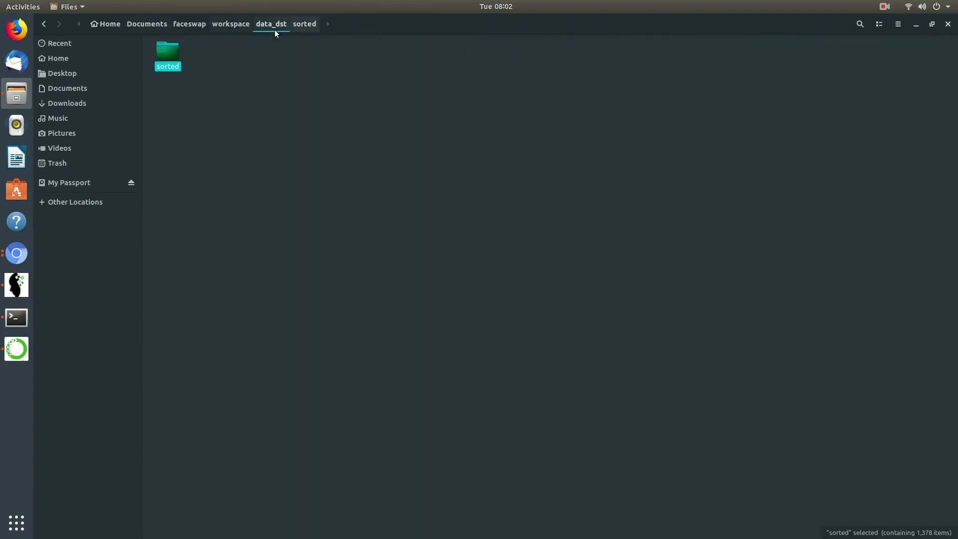
{"action": "left_click", "coordinate": [215, 23]}
{"action": "left_click", "coordinate": [884, 6]}
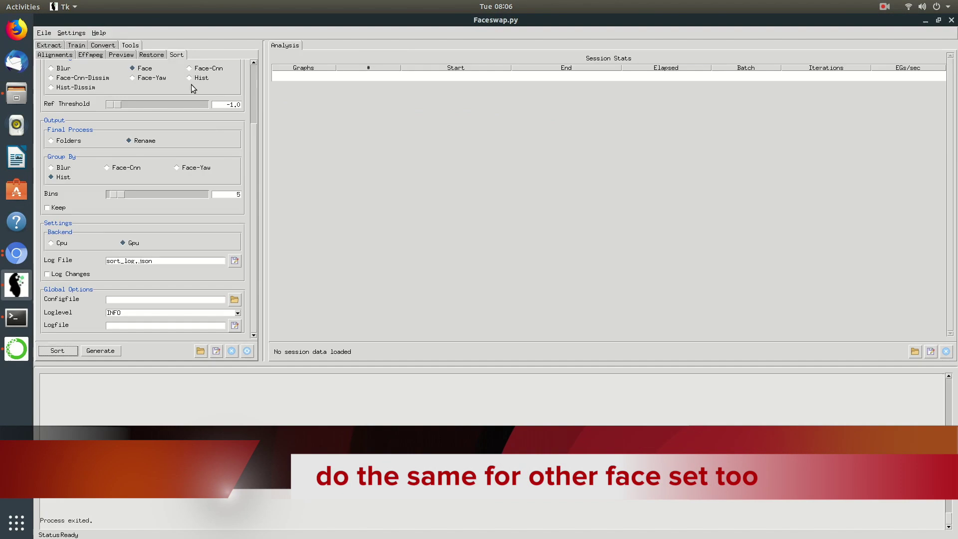
{"action": "scroll", "coordinate": [191, 85], "scroll_direction": "up", "scroll_amount": 3}
{"action": "left_click", "coordinate": [235, 98]}
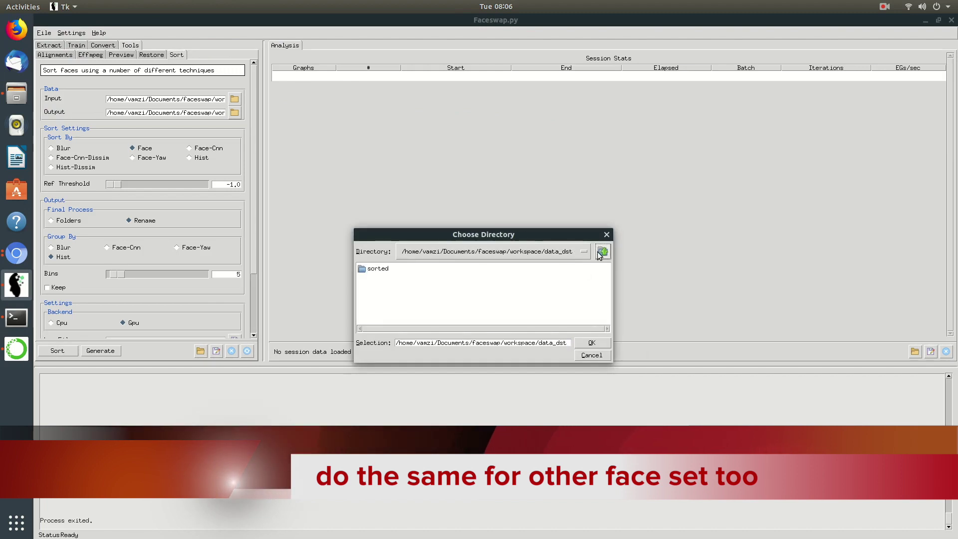
{"action": "left_click", "coordinate": [602, 251]}
{"action": "double_click", "coordinate": [378, 274]}
{"action": "left_click", "coordinate": [621, 338]}
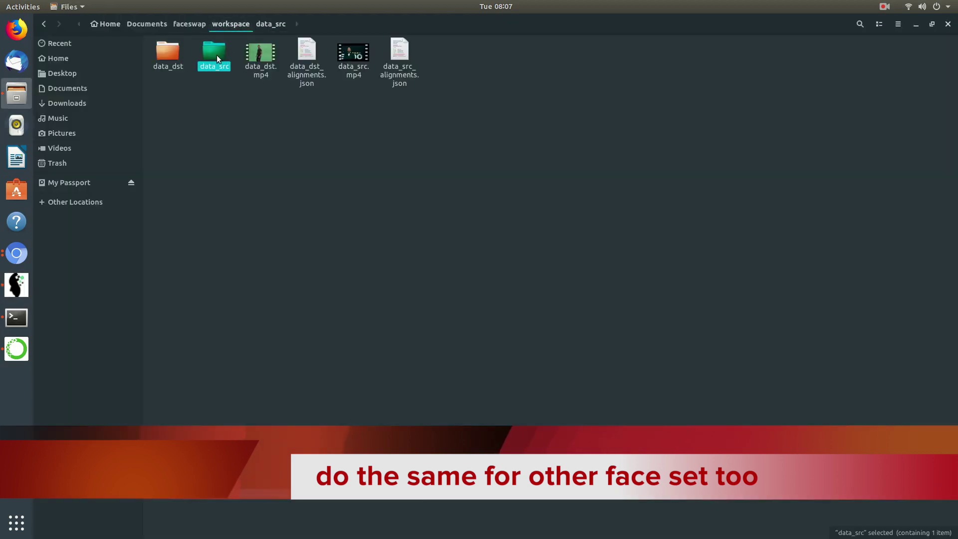
Step: Open data_src's sorted faces folder to review the sorted results
{"action": "double_click", "coordinate": [217, 55]}
{"action": "left_click_drag", "start_coordinate": [955, 75], "coordinate": [955, 384]}
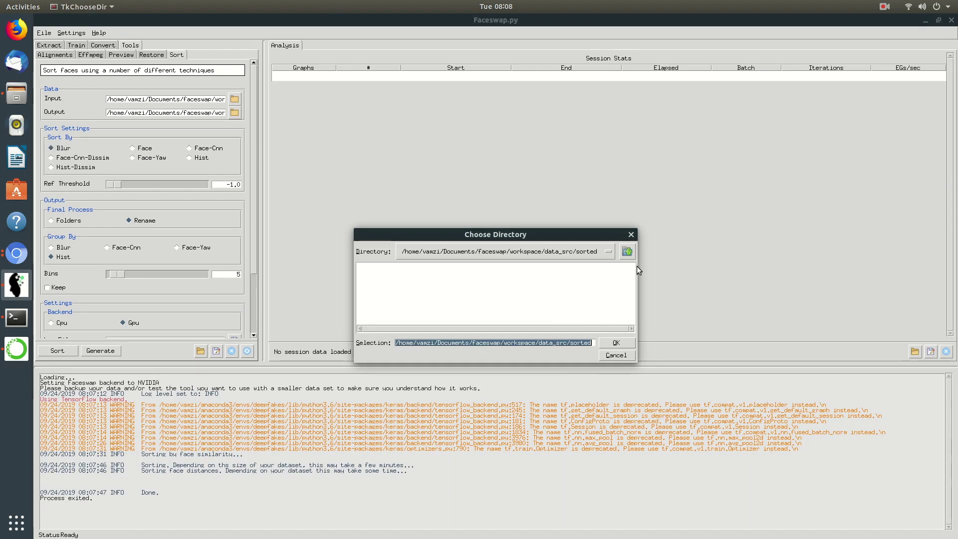
{"action": "key", "text": "Return"}
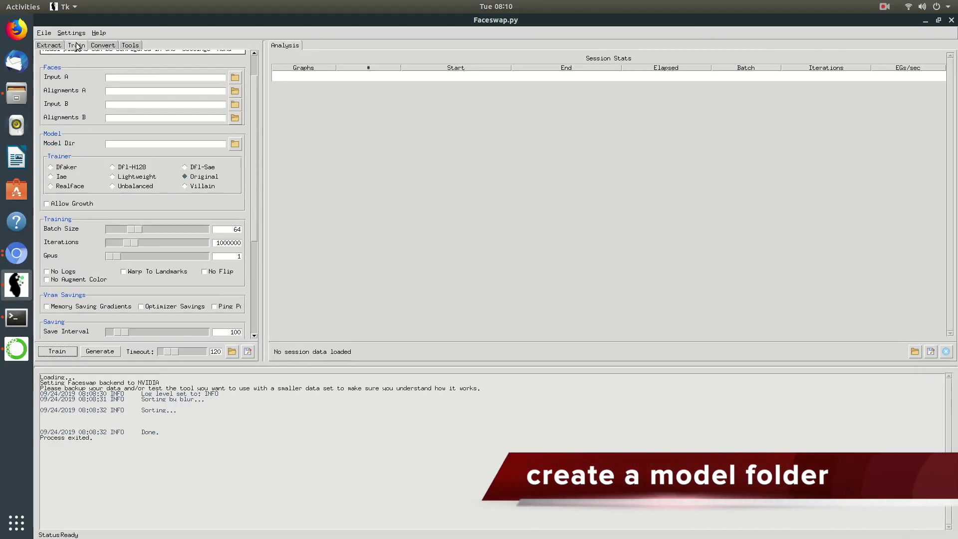
Step: Create an empty folder named 'model' in the workspace folder, beside data_dst and data_src
{"action": "scroll", "coordinate": [256, 91], "scroll_direction": "up", "scroll_amount": 2}
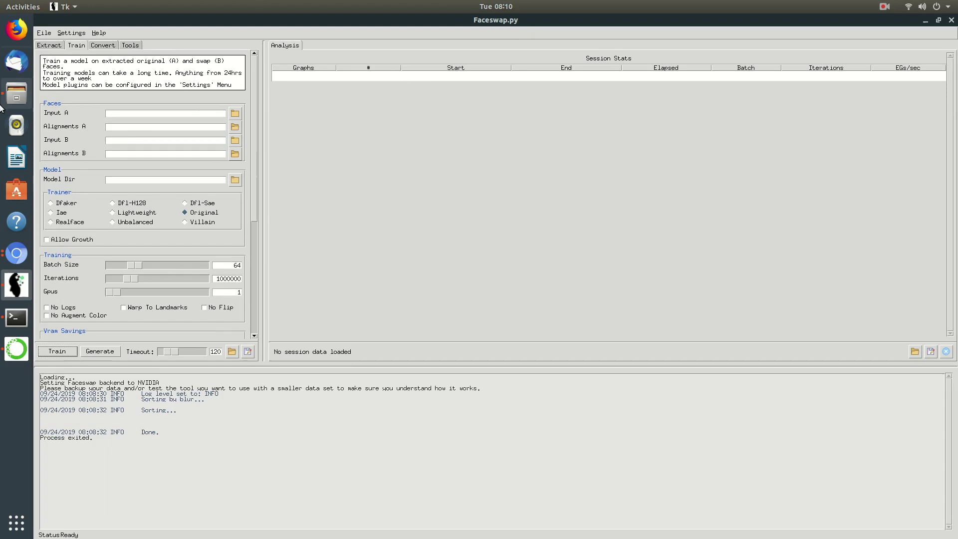
{"action": "left_click", "coordinate": [16, 93]}
{"action": "right_click", "coordinate": [453, 196]}
{"action": "left_click", "coordinate": [501, 209]}
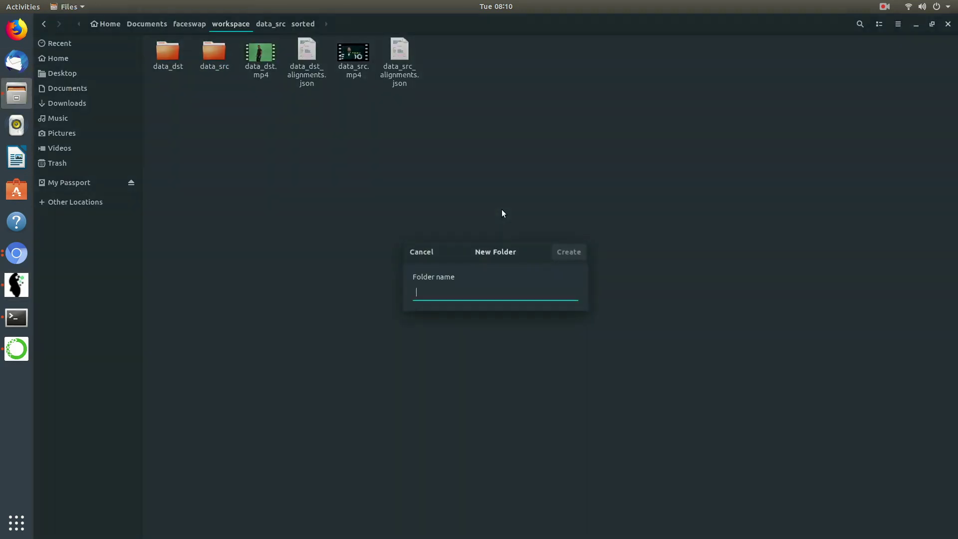
{"action": "type", "text": "model"}
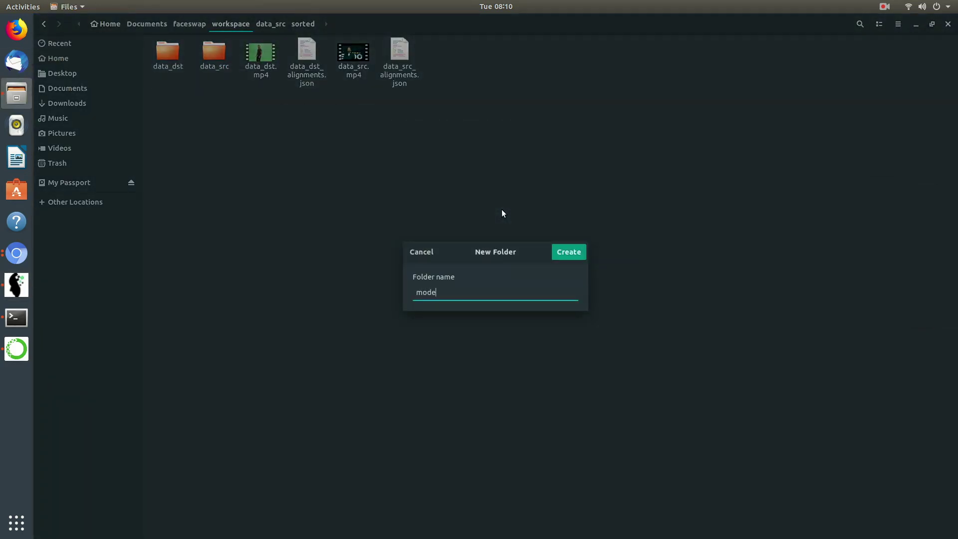
{"action": "key", "text": "Return"}
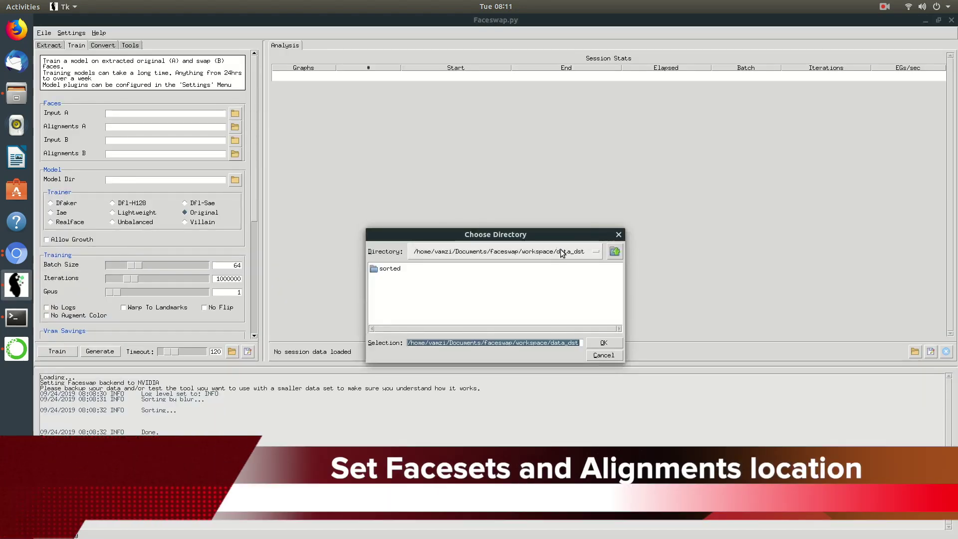
Step: Set Input A/B to the sorted data_src and data_dst folders, with their alignments JSON files
{"action": "left_click", "coordinate": [561, 251]}
{"action": "left_click", "coordinate": [566, 244]}
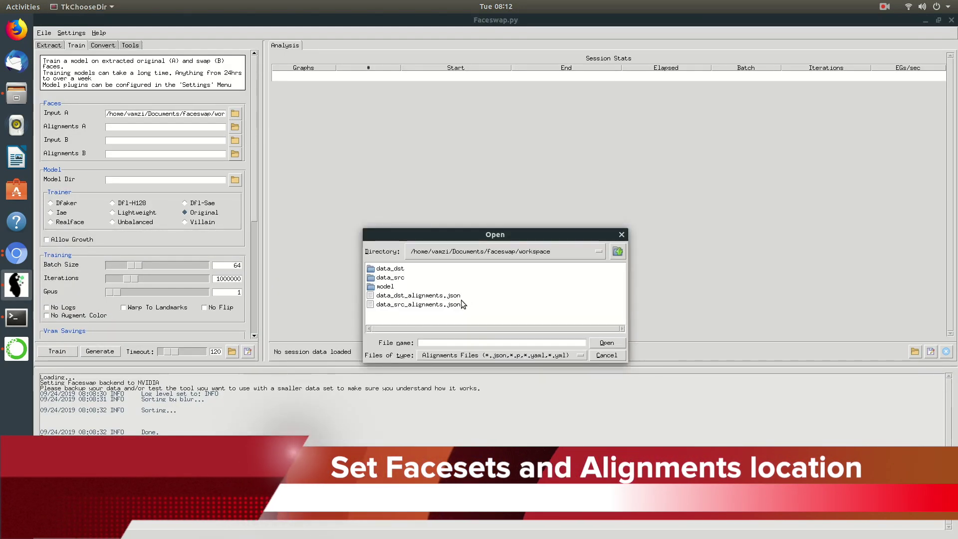
{"action": "left_click", "coordinate": [449, 304]}
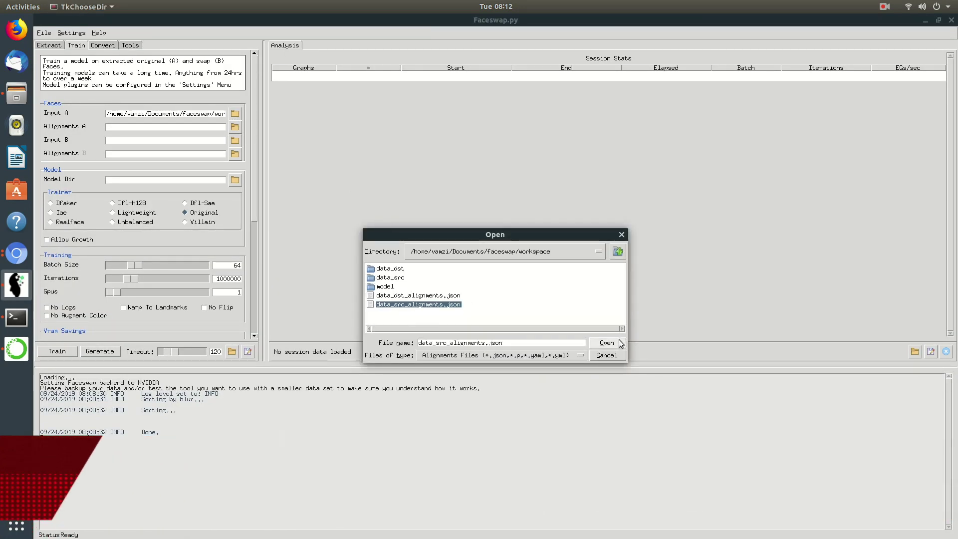
{"action": "left_click", "coordinate": [620, 343]}
{"action": "left_click", "coordinate": [235, 142]}
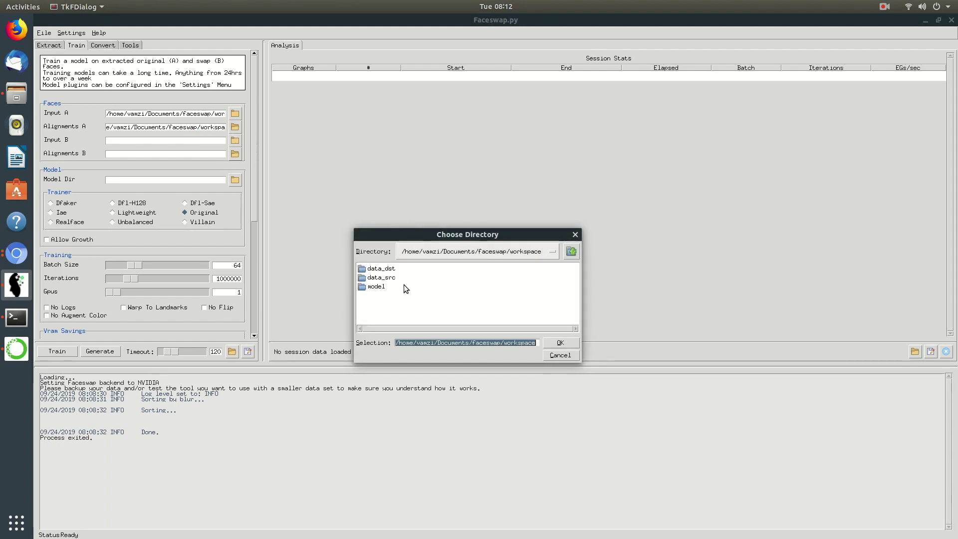
{"action": "double_click", "coordinate": [387, 274]}
{"action": "left_click", "coordinate": [617, 343]}
{"action": "left_click", "coordinate": [235, 153]}
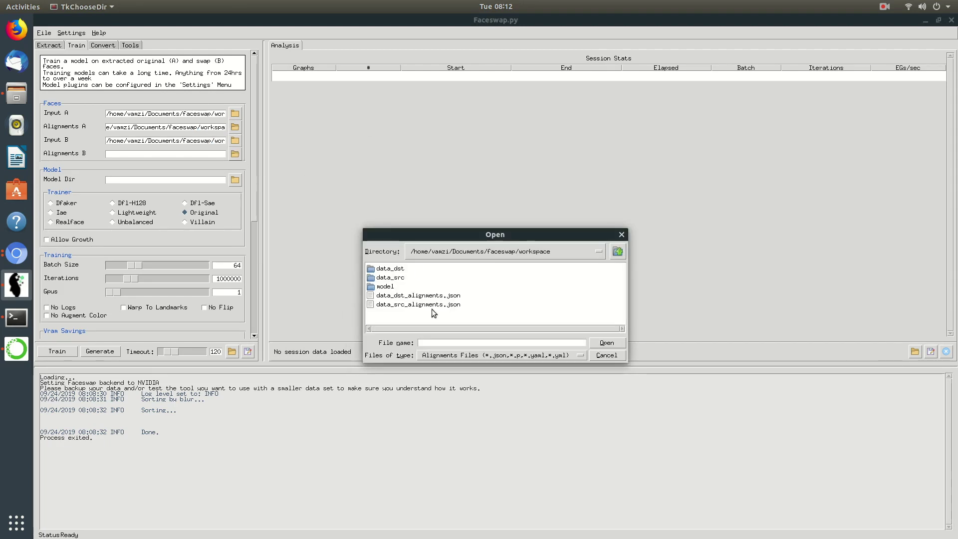
{"action": "left_click", "coordinate": [602, 345]}
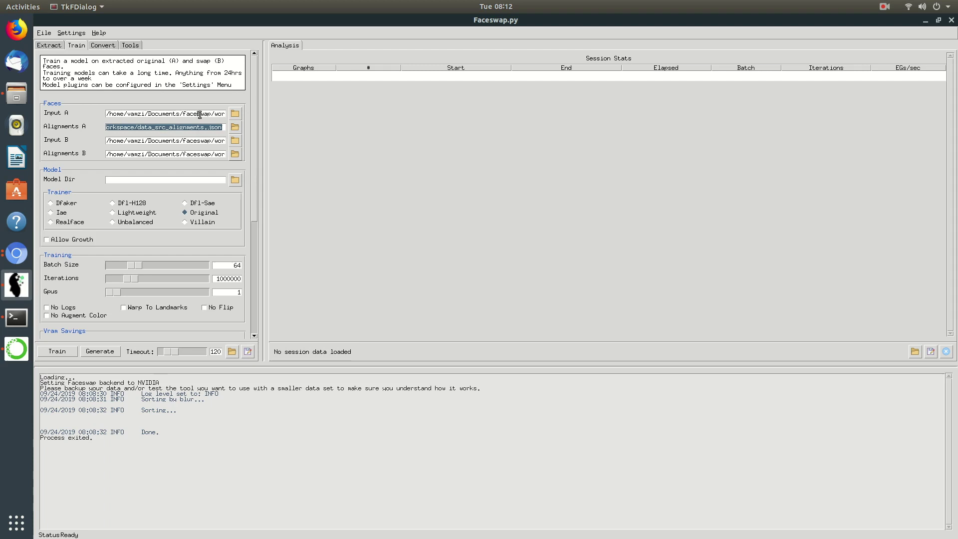
Step: Set Model Dir to workspace/model, choose the Dfl-H128 trainer and start training
{"action": "left_click", "coordinate": [235, 180]}
{"action": "left_click", "coordinate": [472, 251]}
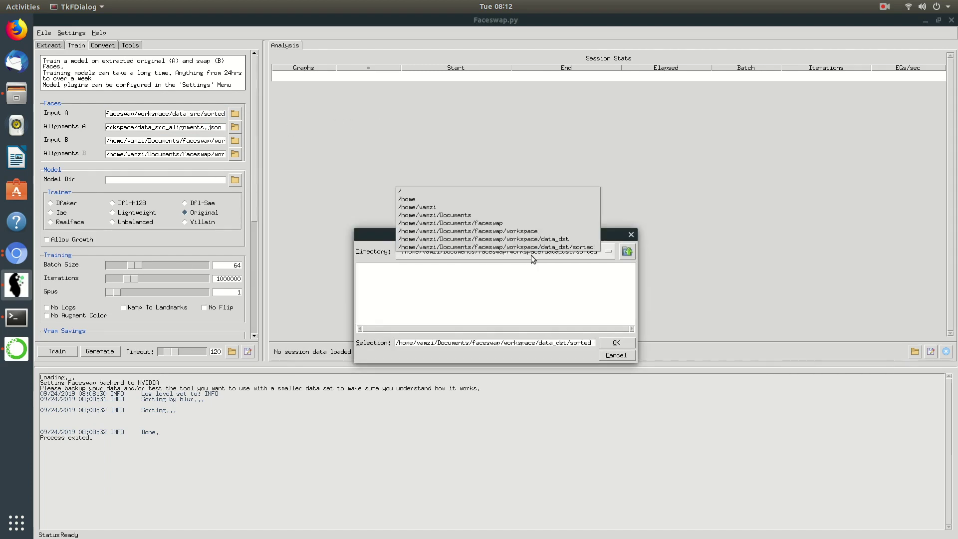
{"action": "left_click", "coordinate": [472, 237]}
{"action": "double_click", "coordinate": [375, 287]}
{"action": "left_click", "coordinate": [574, 341]}
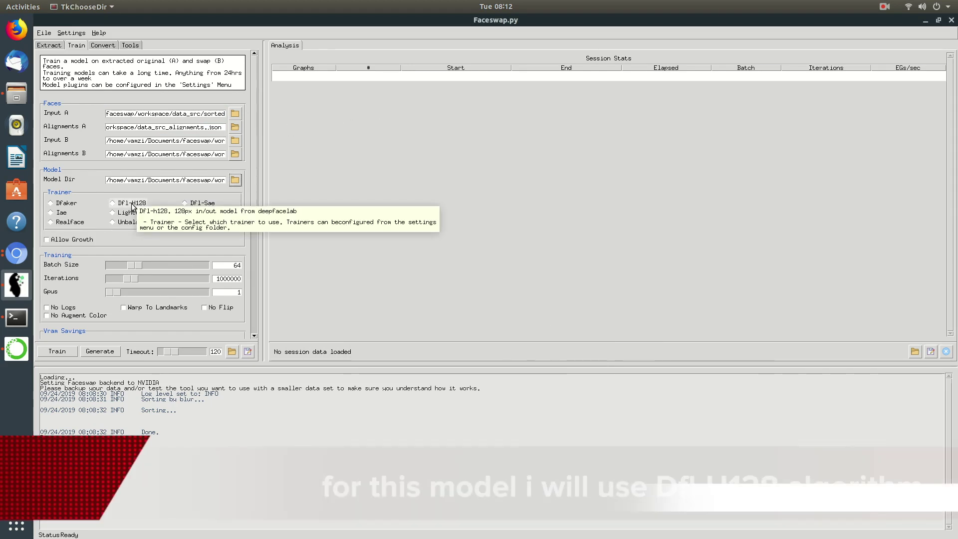
{"action": "left_click", "coordinate": [132, 203]}
{"action": "scroll", "coordinate": [145, 189], "scroll_direction": "down", "scroll_amount": 4}
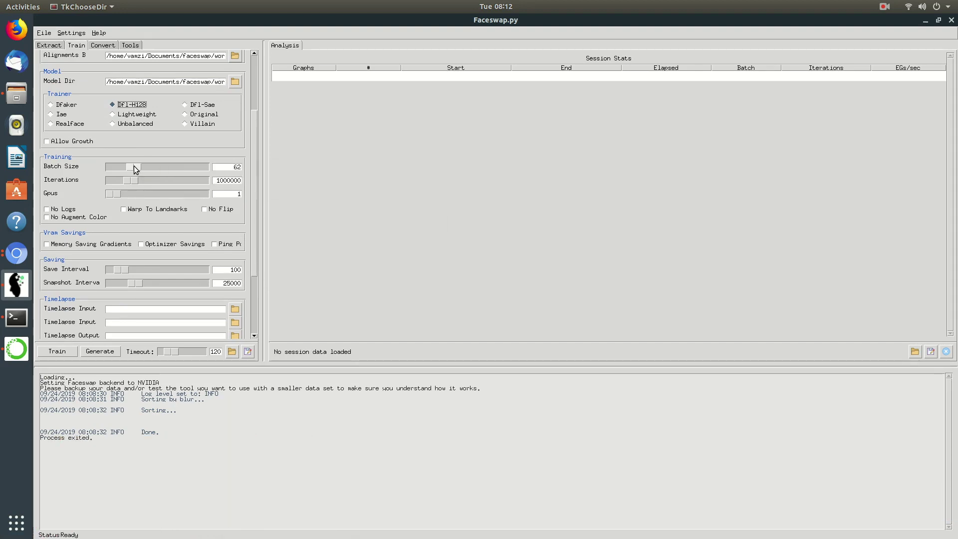
{"action": "scroll", "coordinate": [246, 205], "scroll_direction": "down", "scroll_amount": 4}
{"action": "left_click", "coordinate": [57, 351]}
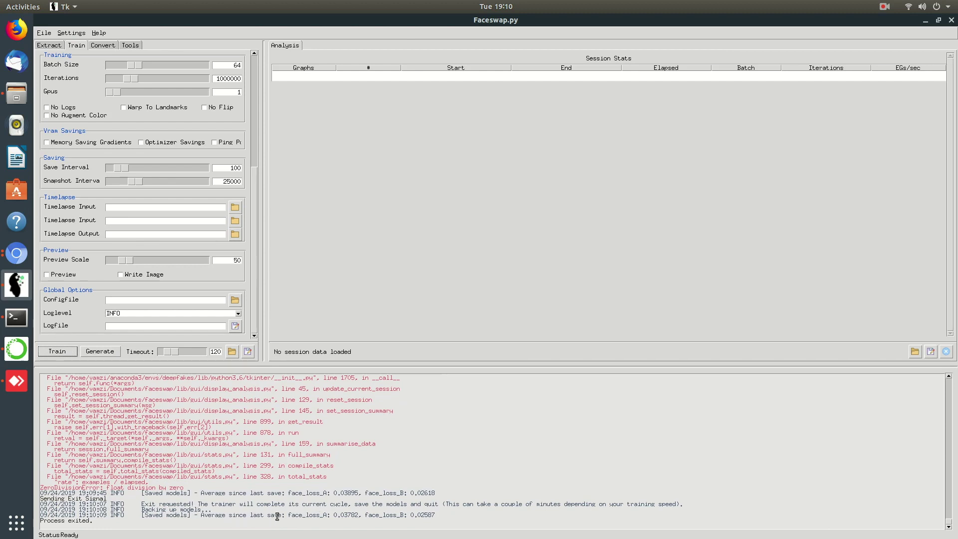
Step: Set the Convert input to data_src.mp4 and alignments to data_src_alignments.json
{"action": "left_click_drag", "start_coordinate": [454, 519], "coordinate": [418, 515]}
{"action": "left_click", "coordinate": [238, 378]}
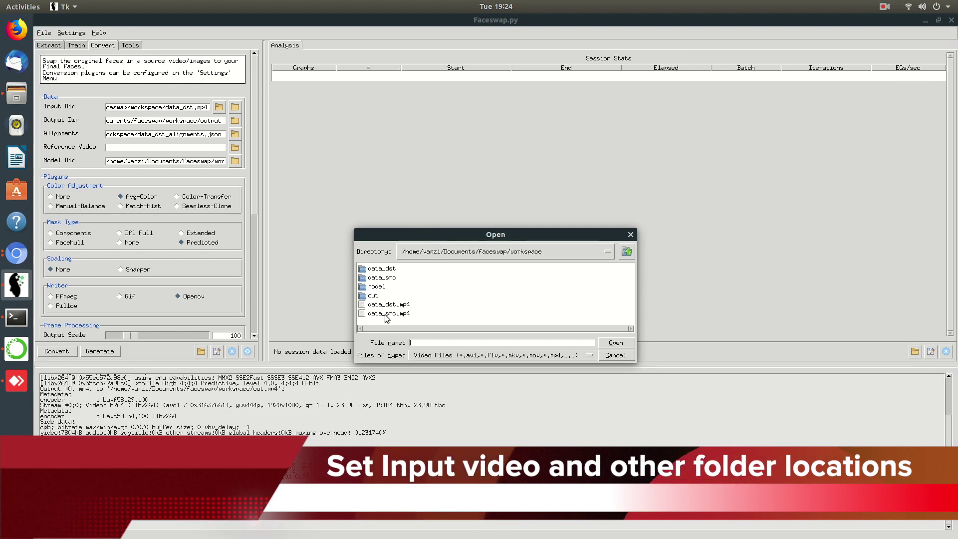
{"action": "left_click", "coordinate": [615, 343]}
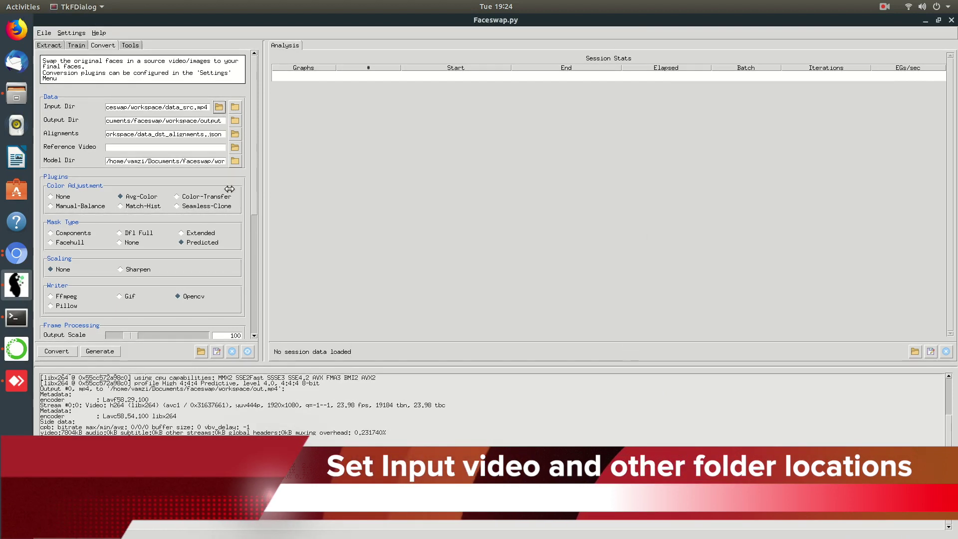
{"action": "left_click", "coordinate": [234, 133]}
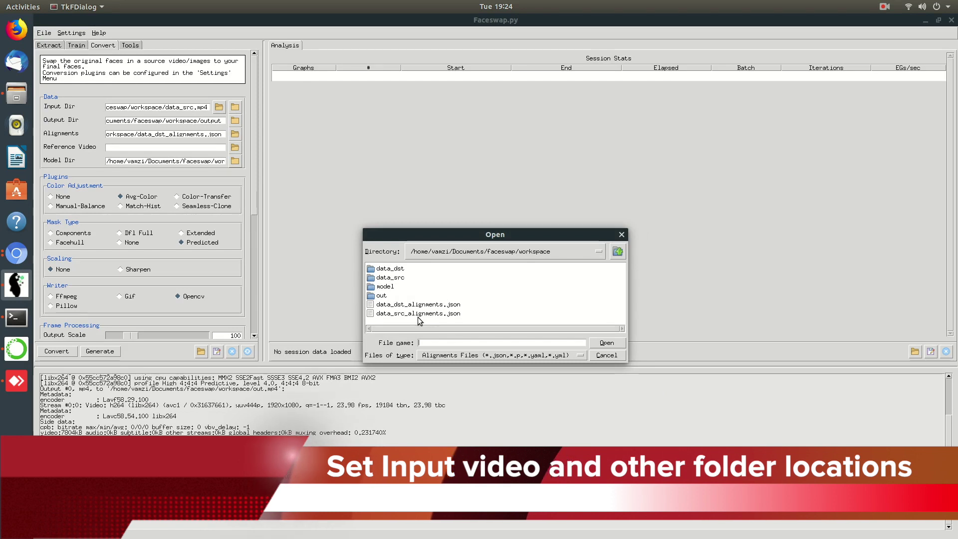
{"action": "left_click", "coordinate": [598, 344]}
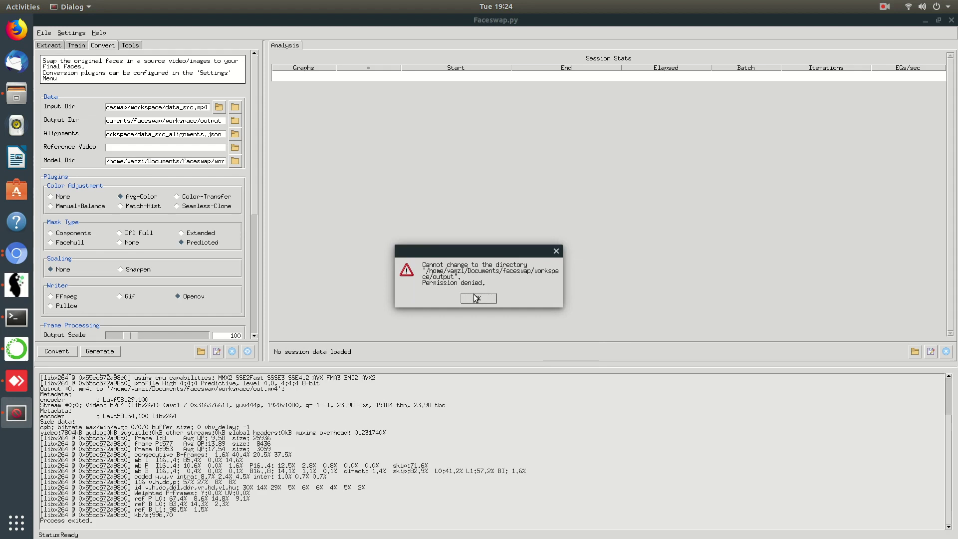
{"action": "left_click", "coordinate": [477, 298]}
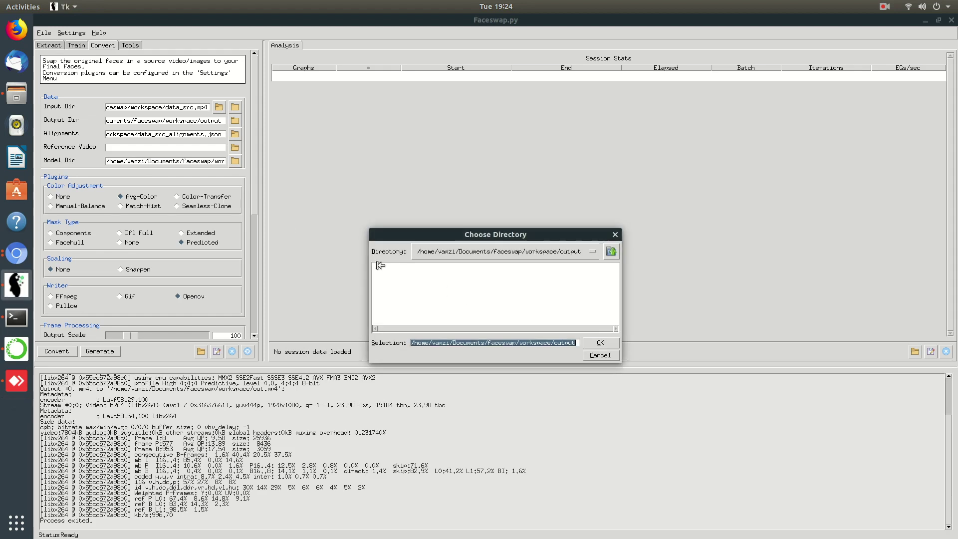
Step: Set the conversion's Model Dir to the workspace's model folder
{"action": "left_click", "coordinate": [593, 251]}
{"action": "left_click", "coordinate": [499, 241]}
{"action": "double_click", "coordinate": [396, 280]}
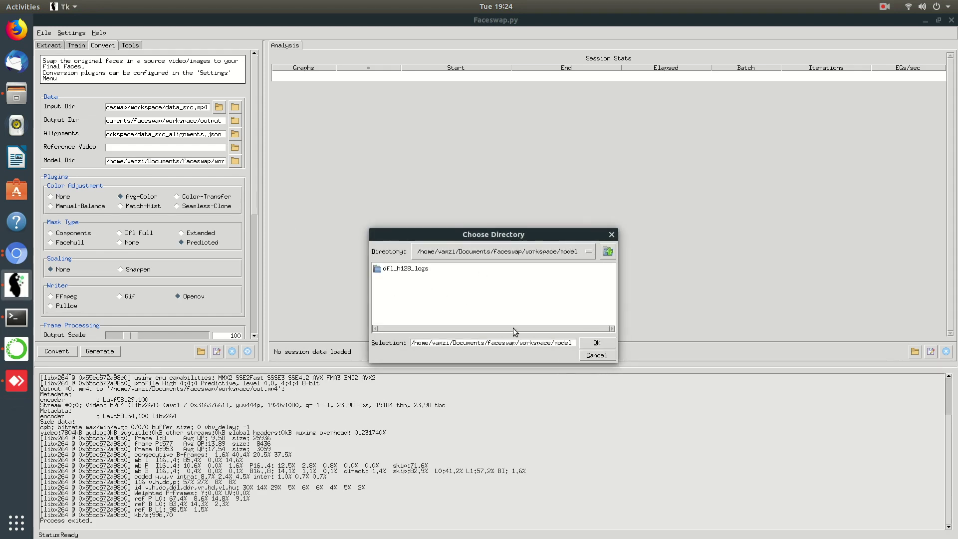
{"action": "left_click", "coordinate": [597, 343]}
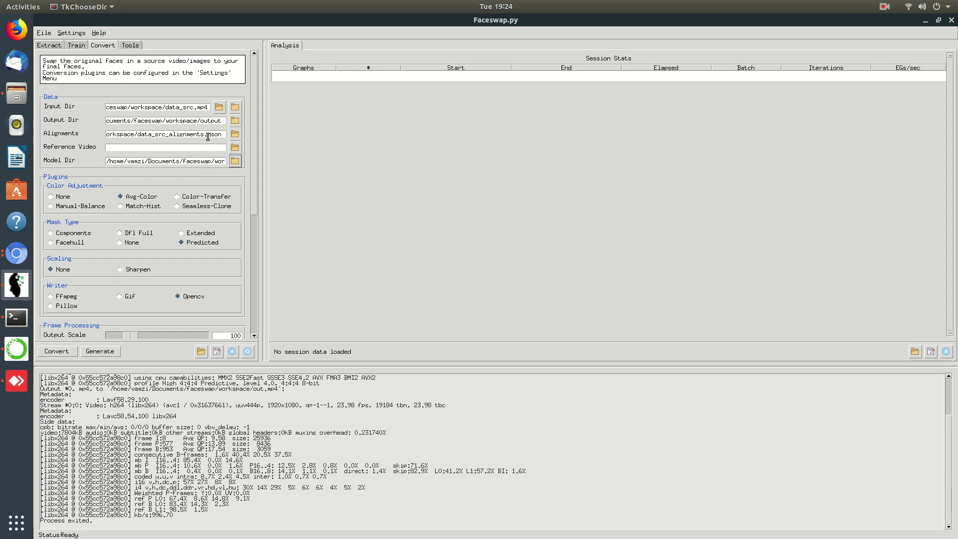
{"action": "scroll", "coordinate": [251, 214], "scroll_direction": "down", "scroll_amount": 10}
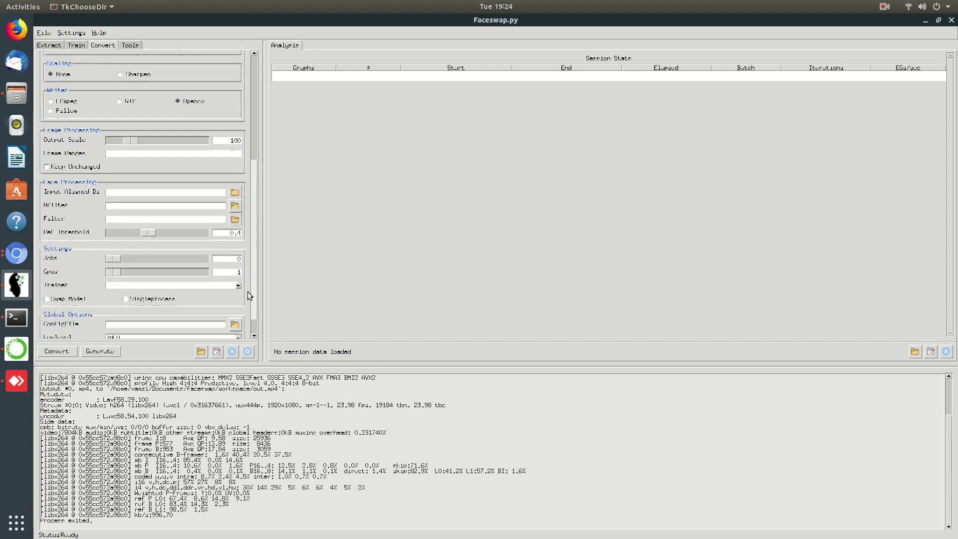
Step: Start converting data_src.mp4 into swapped frames with the trained model
{"action": "left_click", "coordinate": [56, 350]}
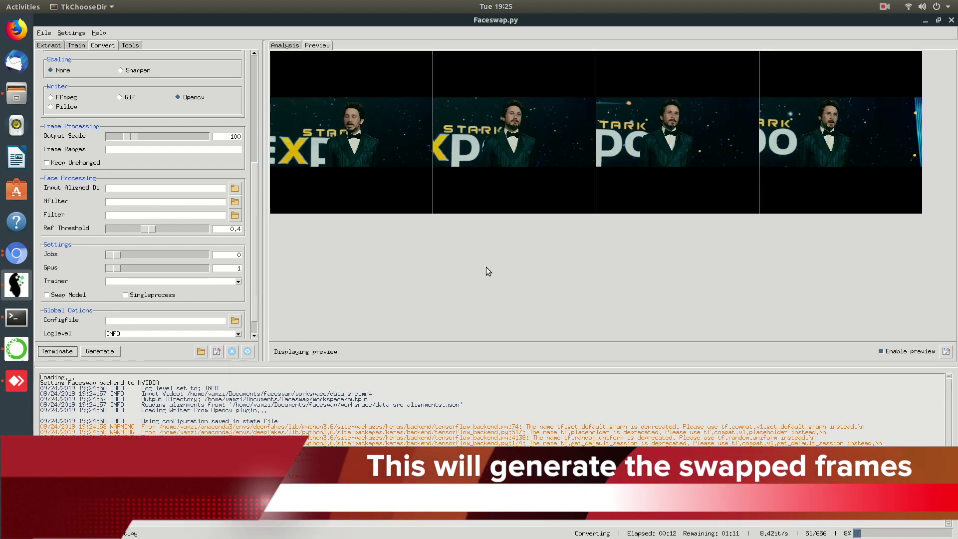
Step: In Files, open the workspace's output folder of swapped frames
{"action": "left_click", "coordinate": [17, 93]}
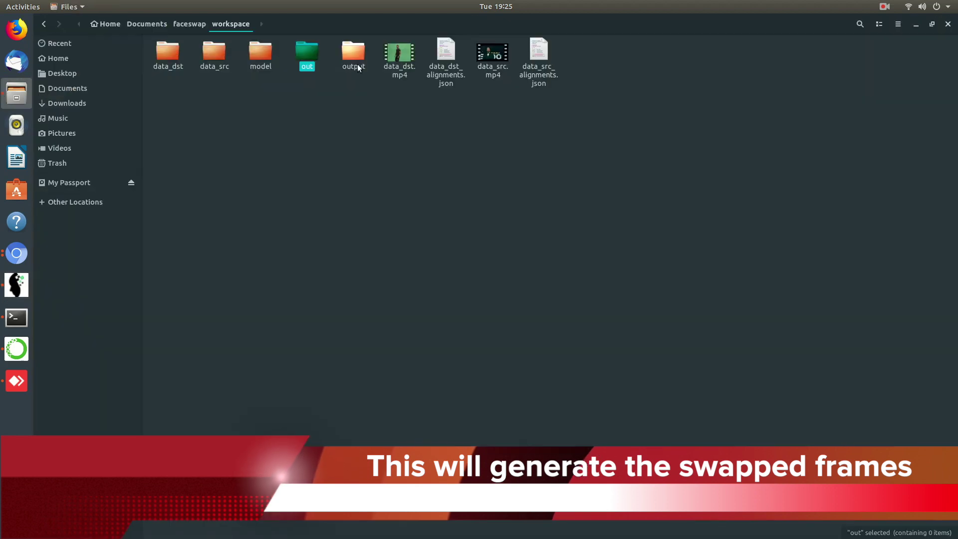
{"action": "double_click", "coordinate": [312, 52]}
{"action": "key", "text": "alt+Left"}
{"action": "double_click", "coordinate": [353, 52]}
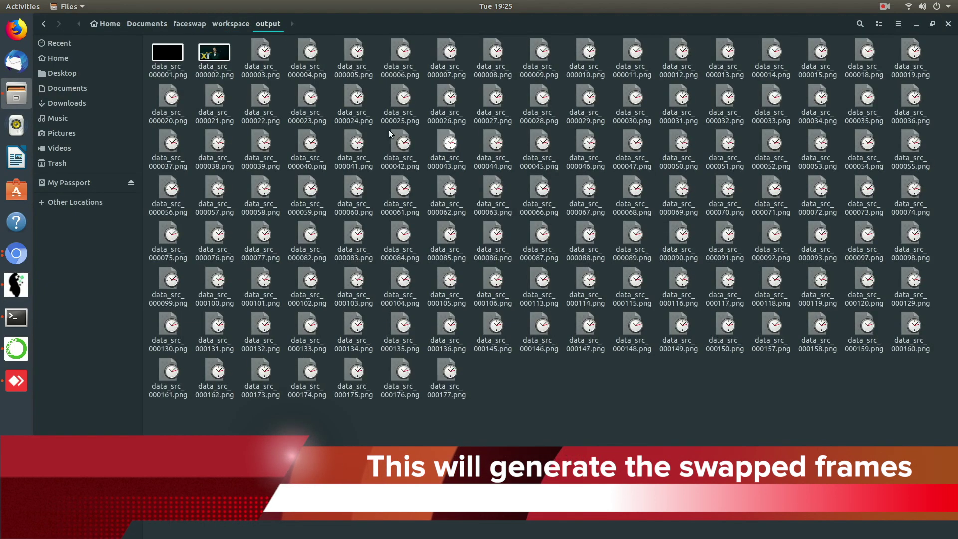
Step: View frames data_src_000002, 000074, 000112 and 000180 full size
{"action": "double_click", "coordinate": [210, 71]}
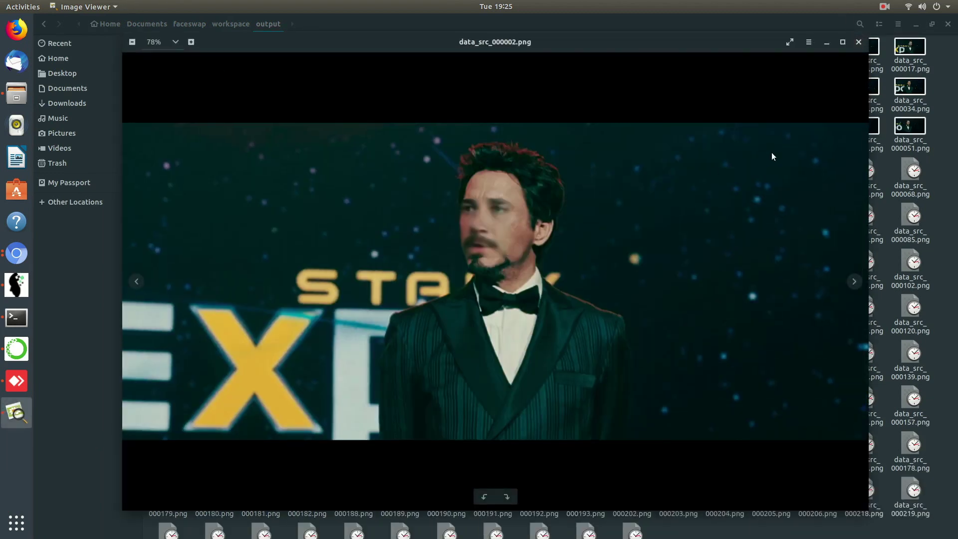
{"action": "left_click", "coordinate": [858, 42]}
{"action": "double_click", "coordinate": [397, 213]}
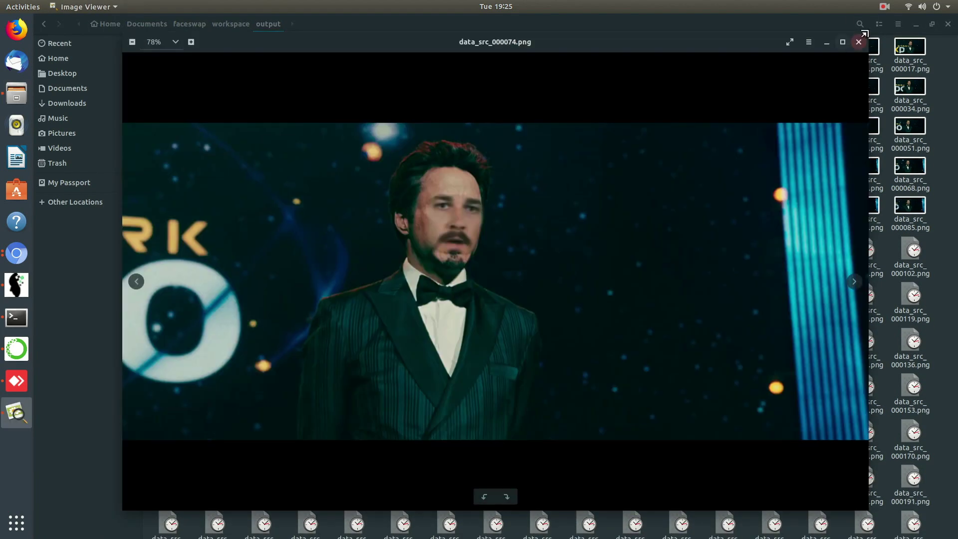
{"action": "left_click", "coordinate": [858, 42]}
{"action": "double_click", "coordinate": [574, 299]}
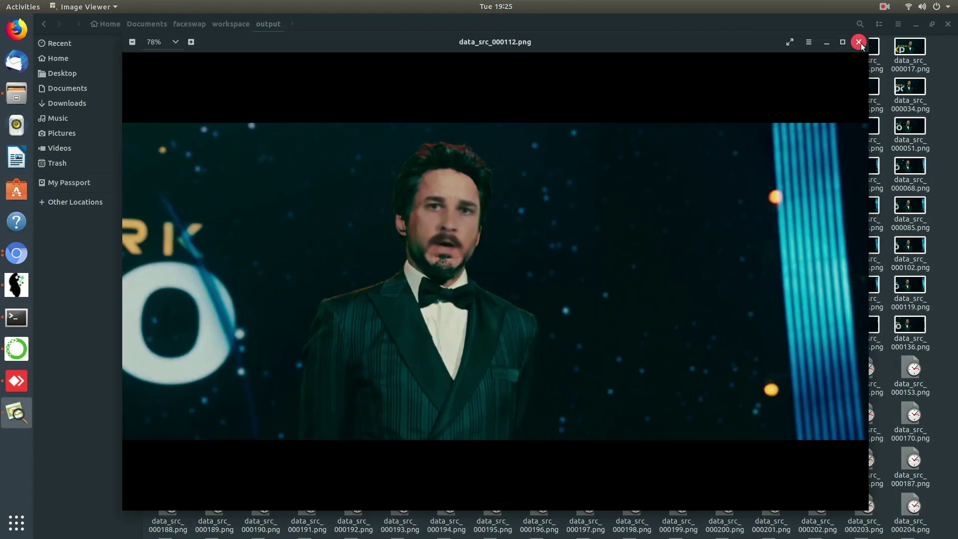
{"action": "left_click", "coordinate": [858, 42]}
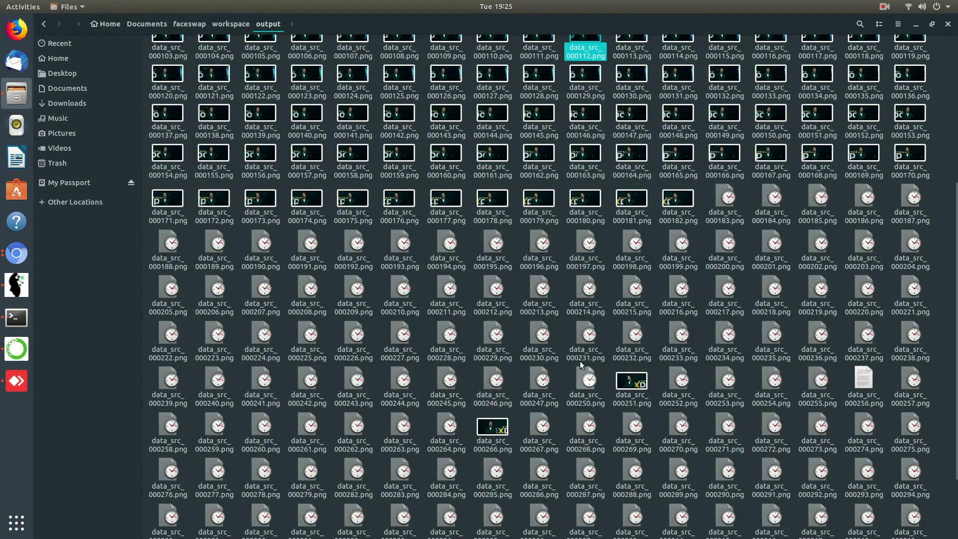
{"action": "double_click", "coordinate": [583, 209]}
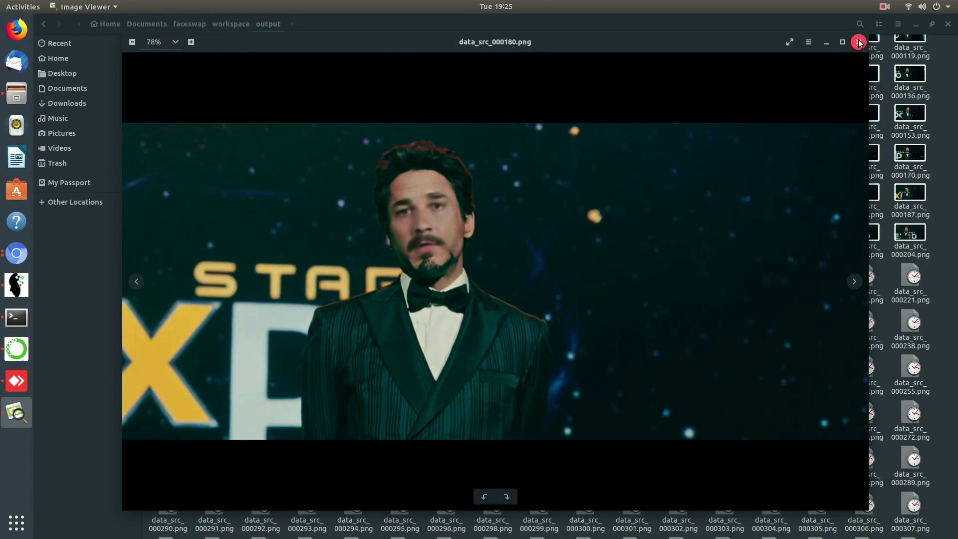
{"action": "left_click", "coordinate": [858, 42]}
Step: View frames data_src_000226, 000266 and 000309, then minimize Files
{"action": "scroll", "coordinate": [365, 150], "scroll_direction": "down", "scroll_amount": 3}
{"action": "double_click", "coordinate": [364, 115]}
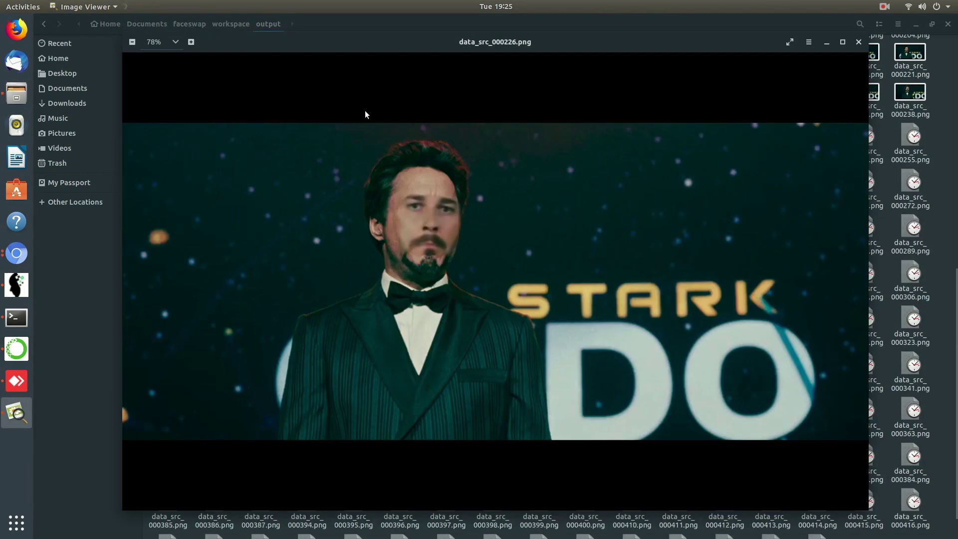
{"action": "left_click", "coordinate": [858, 42]}
{"action": "double_click", "coordinate": [630, 185]}
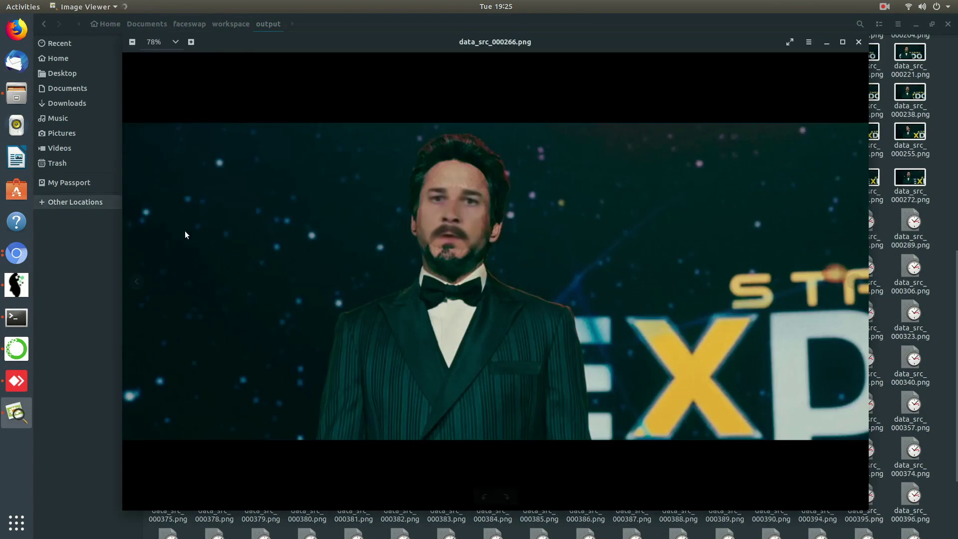
{"action": "left_click", "coordinate": [858, 42]}
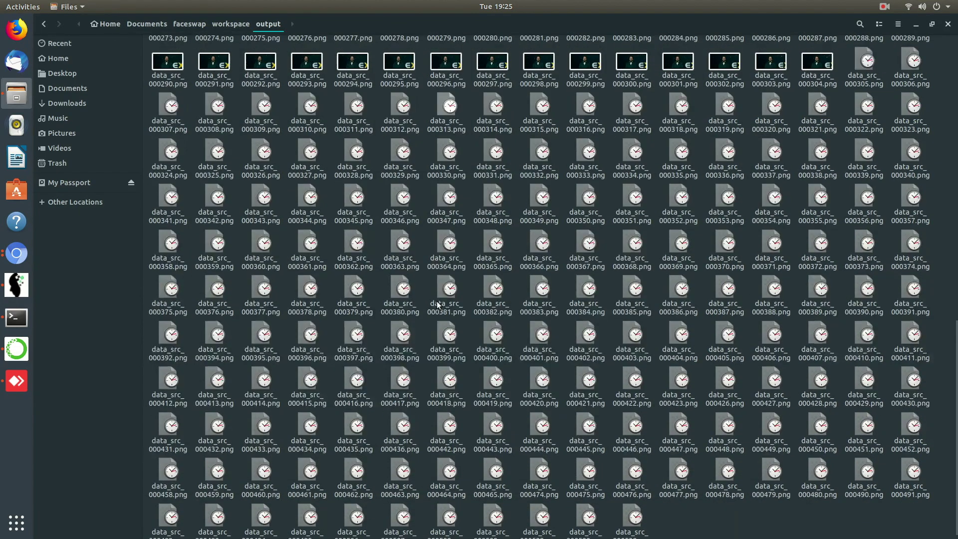
{"action": "scroll", "coordinate": [449, 250], "scroll_direction": "down", "scroll_amount": 3}
{"action": "double_click", "coordinate": [261, 107]}
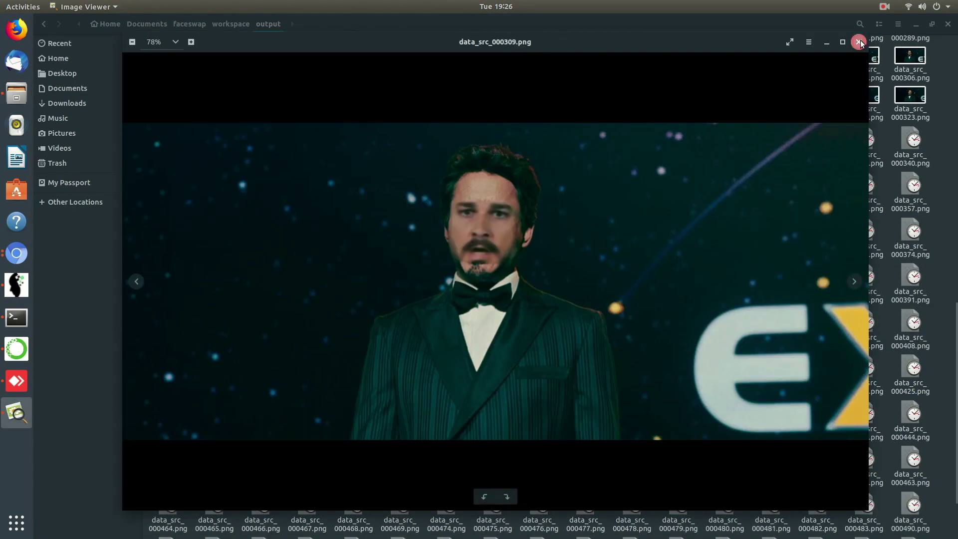
{"action": "left_click", "coordinate": [858, 42]}
{"action": "left_click", "coordinate": [918, 25]}
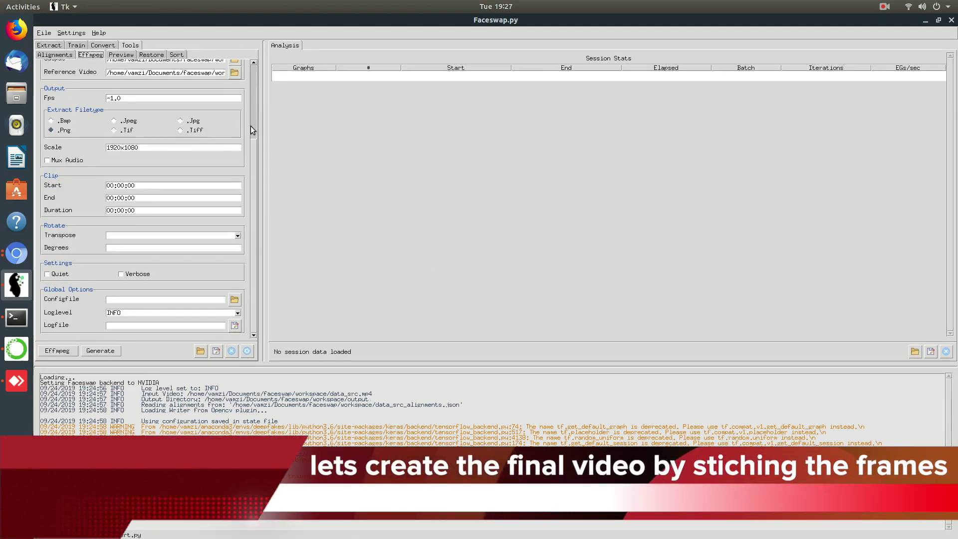
Step: Set the Effmpeg input folder to workspace/output
{"action": "scroll", "coordinate": [251, 126], "scroll_direction": "up", "scroll_amount": 5}
{"action": "left_click", "coordinate": [234, 156]}
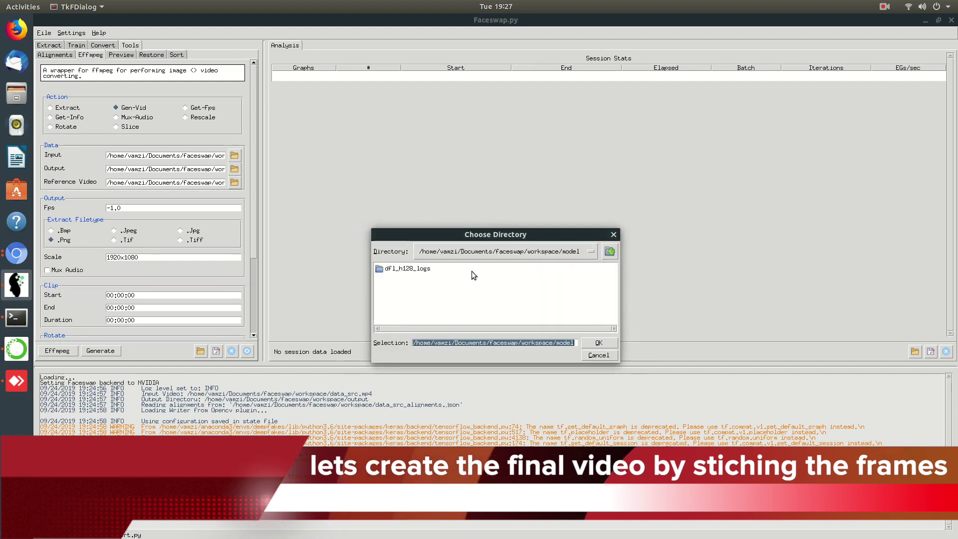
{"action": "left_click", "coordinate": [609, 252]}
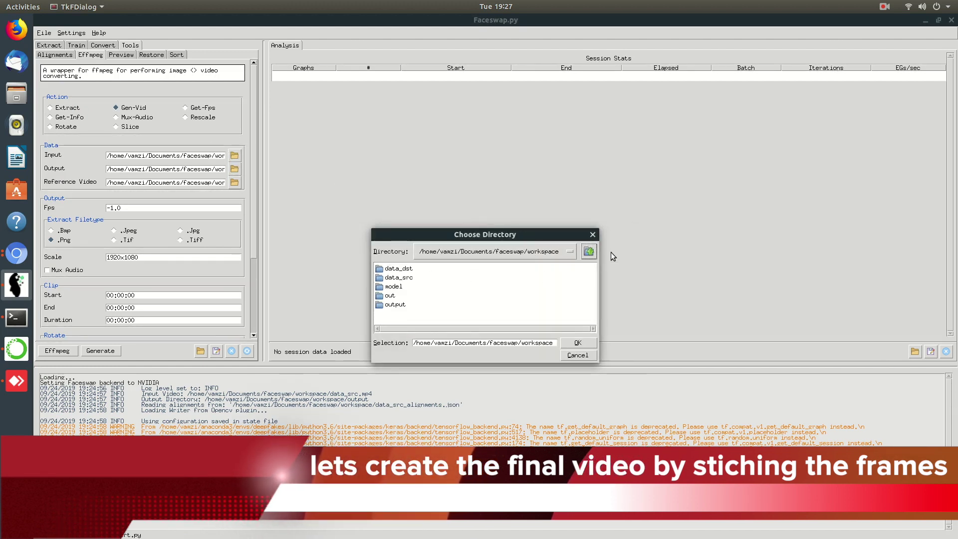
{"action": "double_click", "coordinate": [394, 304]}
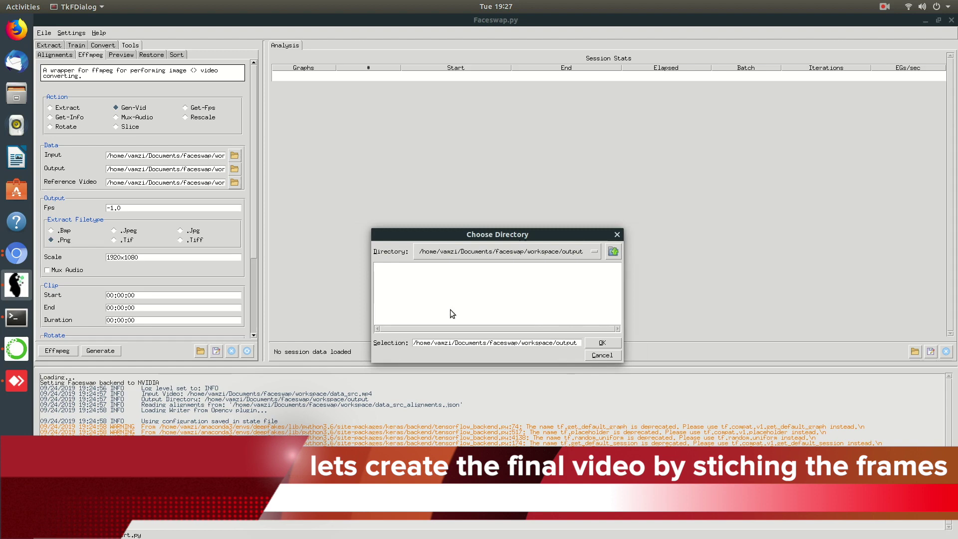
{"action": "left_click", "coordinate": [602, 343]}
Step: Set the output to outputsrc.mp4, leave Reference Video empty, and run Effmpeg
{"action": "left_click", "coordinate": [234, 169]}
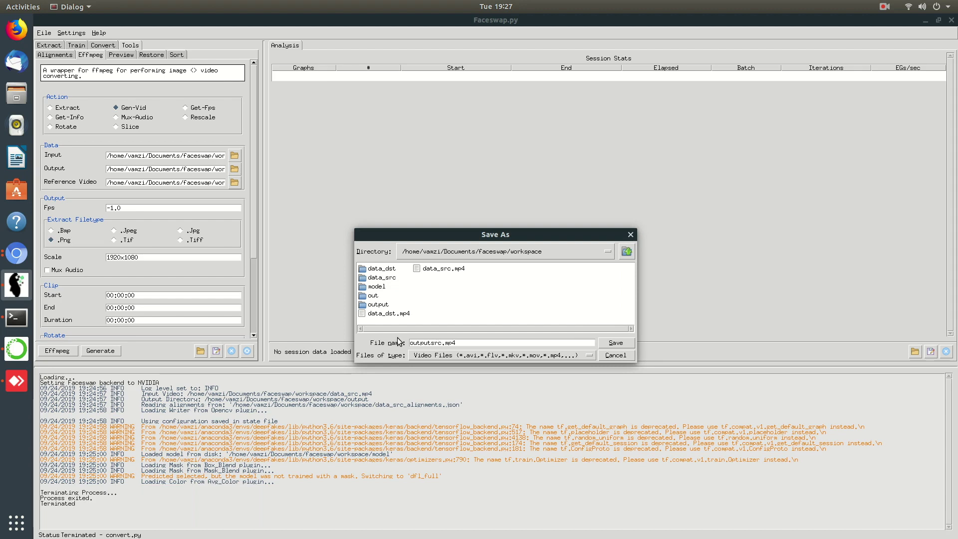
{"action": "left_click", "coordinate": [616, 347]}
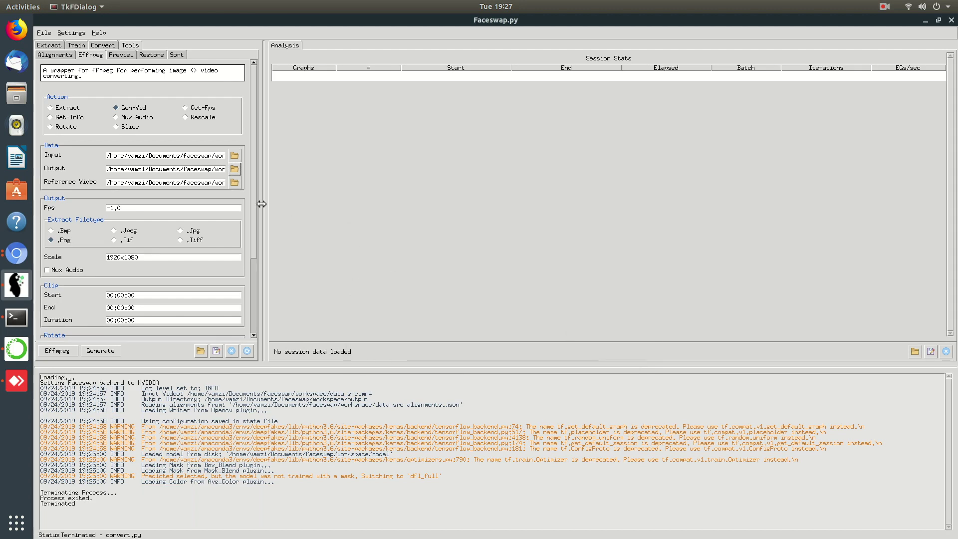
{"action": "left_click", "coordinate": [234, 182]}
{"action": "left_click", "coordinate": [613, 356]}
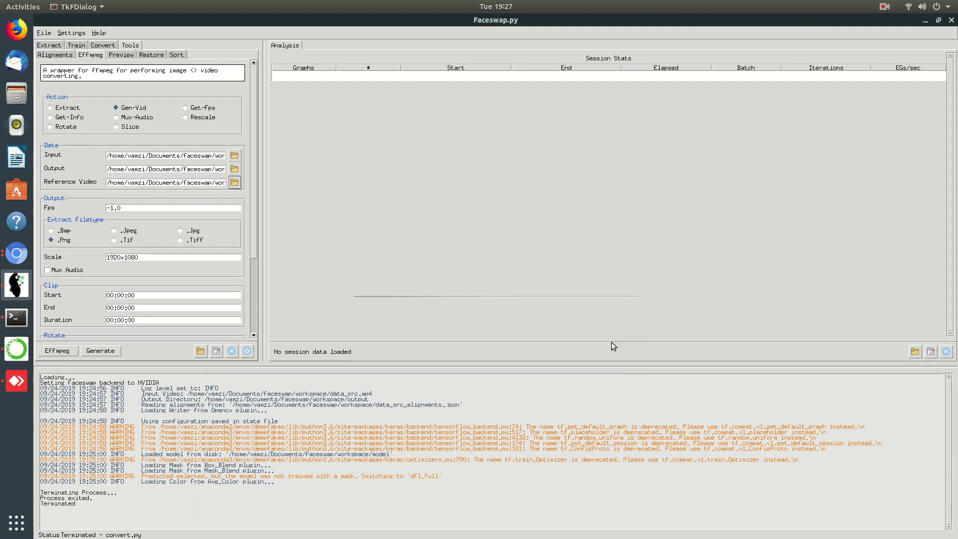
{"action": "scroll", "coordinate": [252, 260], "scroll_direction": "down", "scroll_amount": 5}
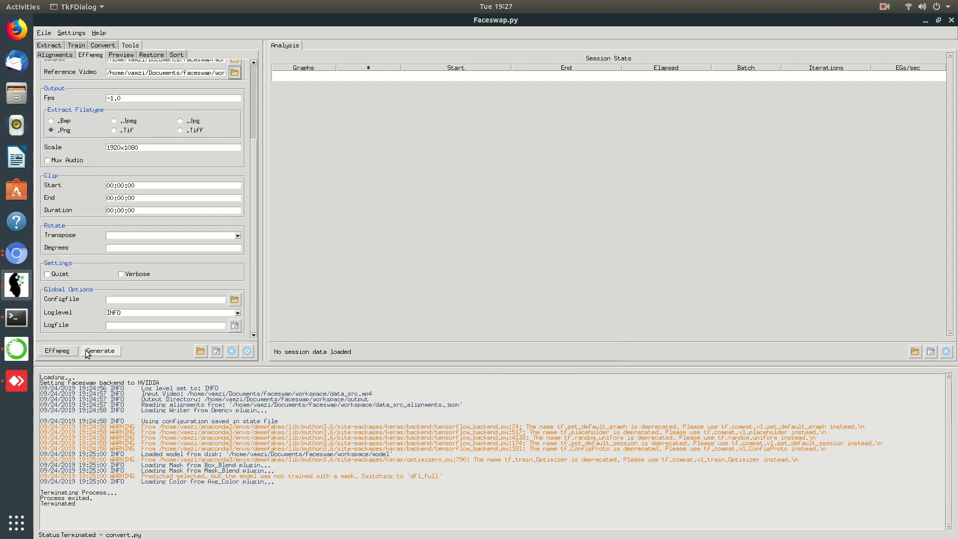
{"action": "left_click", "coordinate": [57, 351]}
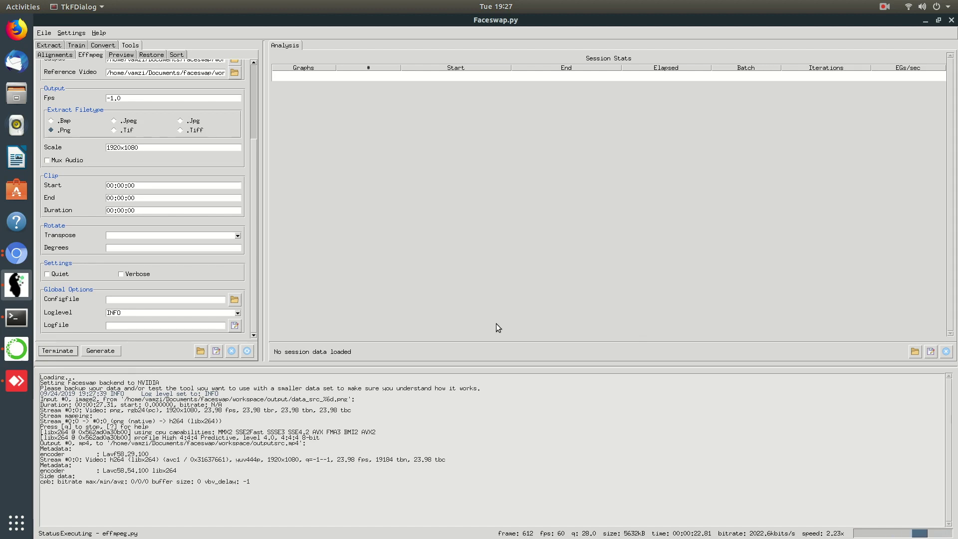
{"action": "left_click", "coordinate": [10, 98]}
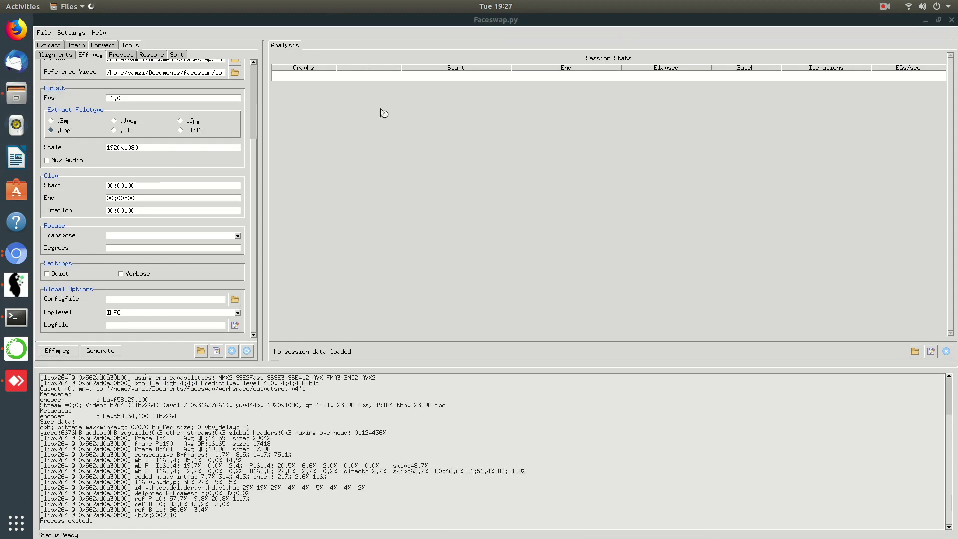
Step: Play outputsrc.mp4 from Documents > faceswap > workspace to check the result
{"action": "left_click", "coordinate": [67, 91]}
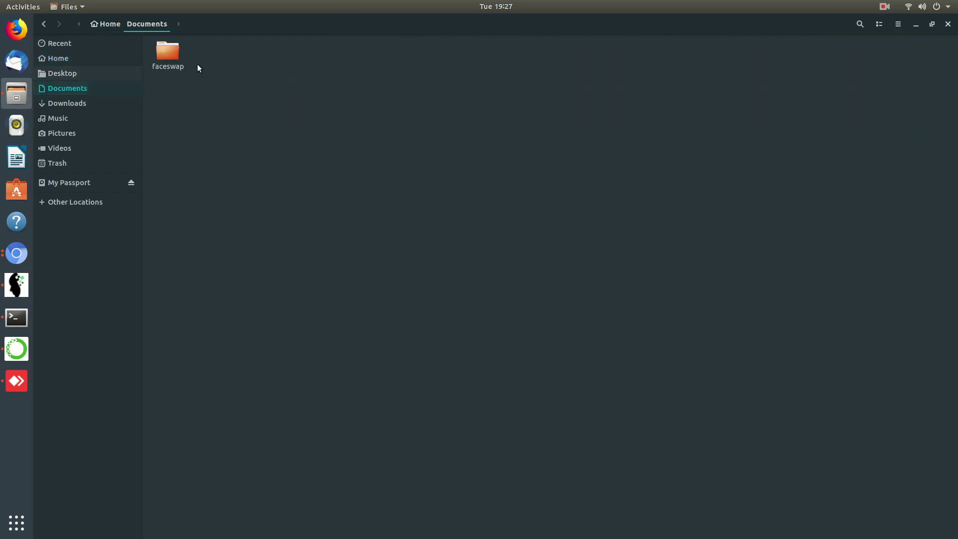
{"action": "double_click", "coordinate": [168, 53]}
{"action": "double_click", "coordinate": [533, 57]}
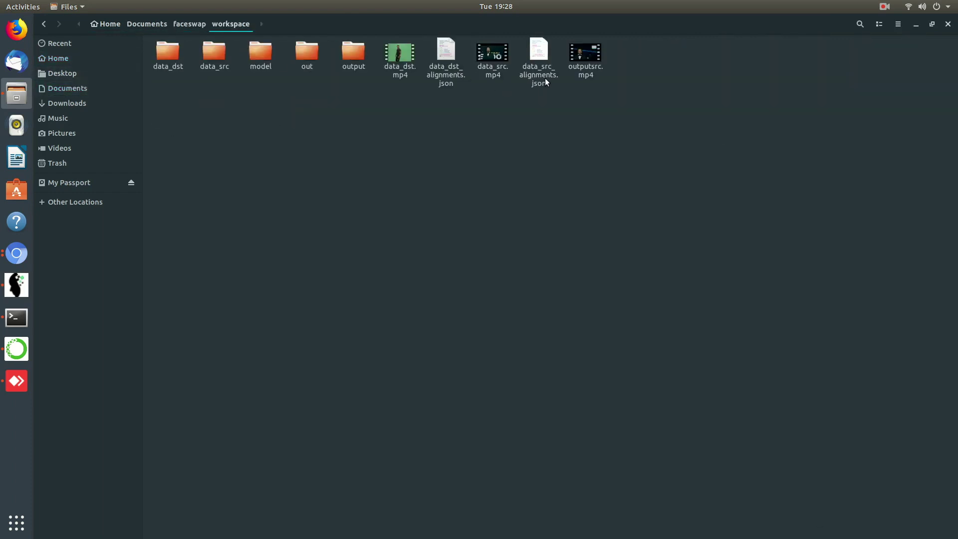
{"action": "double_click", "coordinate": [572, 69]}
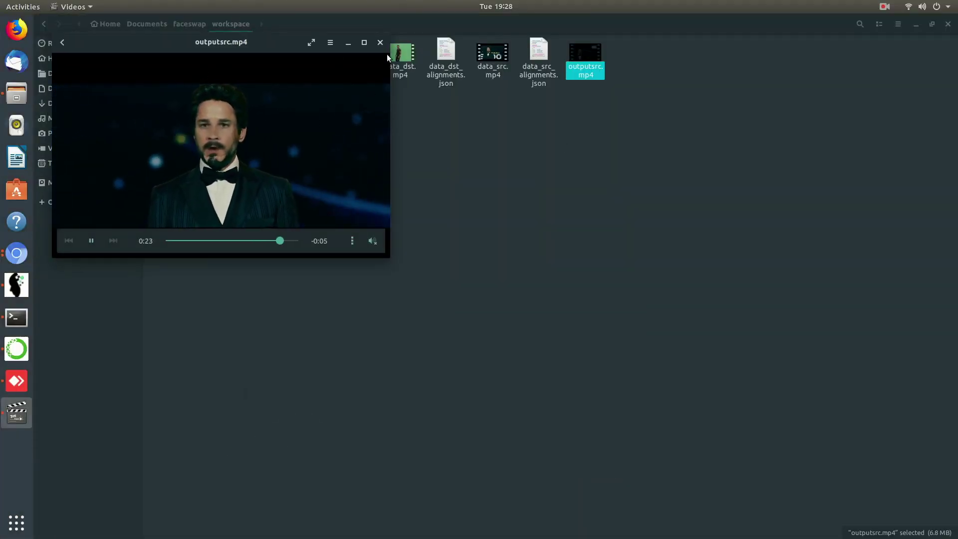
Step: Close the video player and move all 655 frames in the output folder to the trash
{"action": "left_click", "coordinate": [379, 43]}
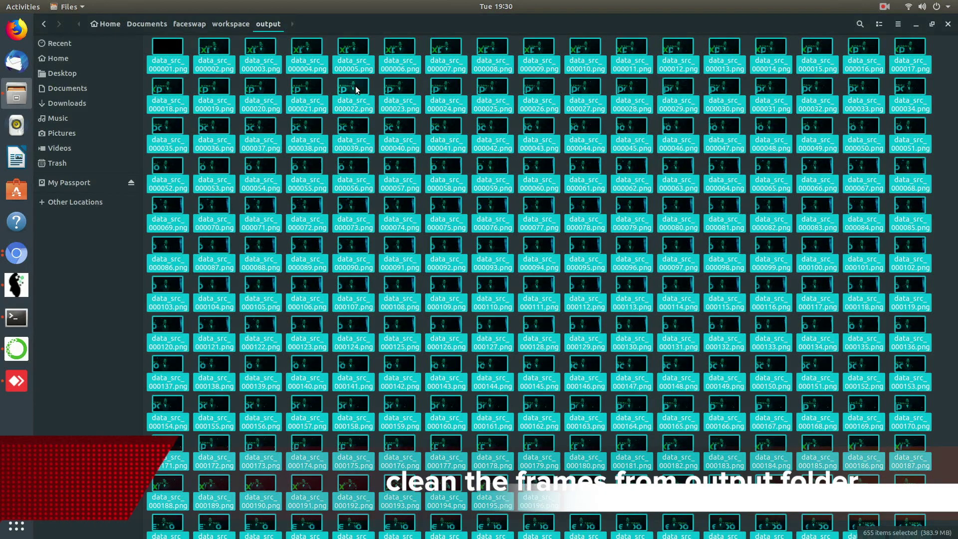
{"action": "right_click", "coordinate": [366, 105]}
{"action": "left_click", "coordinate": [400, 222]}
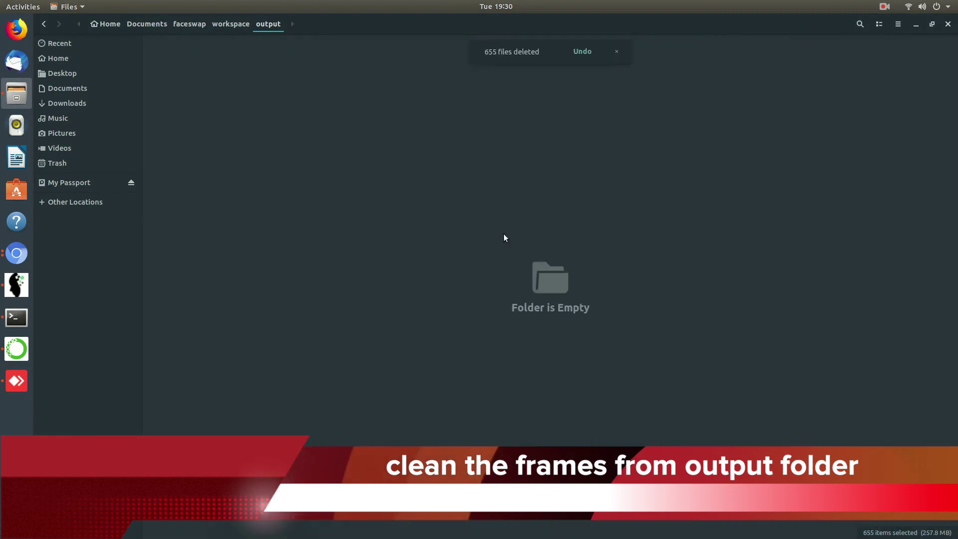
Step: In the Convert tab, set input to data_dst.mp4 and alignments to data_dst_alignments.json
{"action": "left_click", "coordinate": [3, 279]}
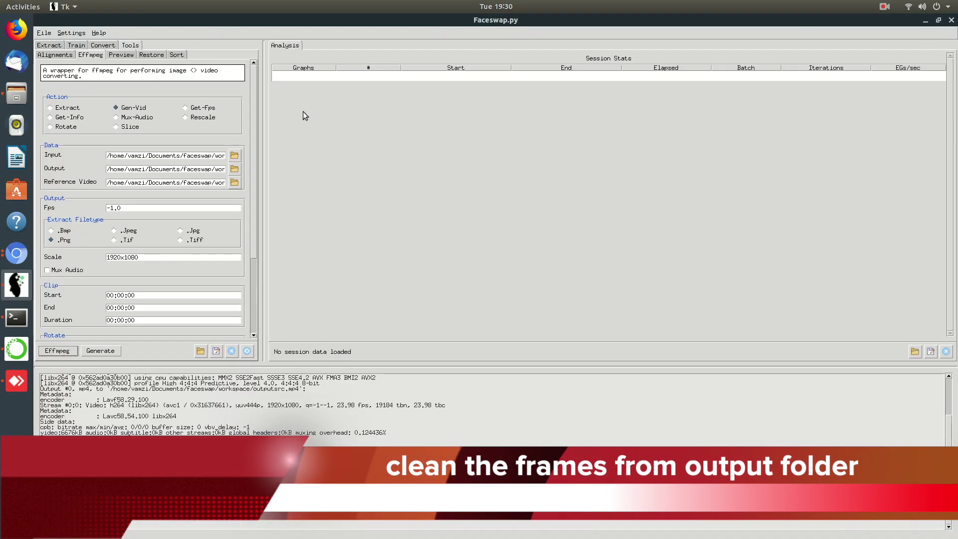
{"action": "left_click", "coordinate": [99, 45]}
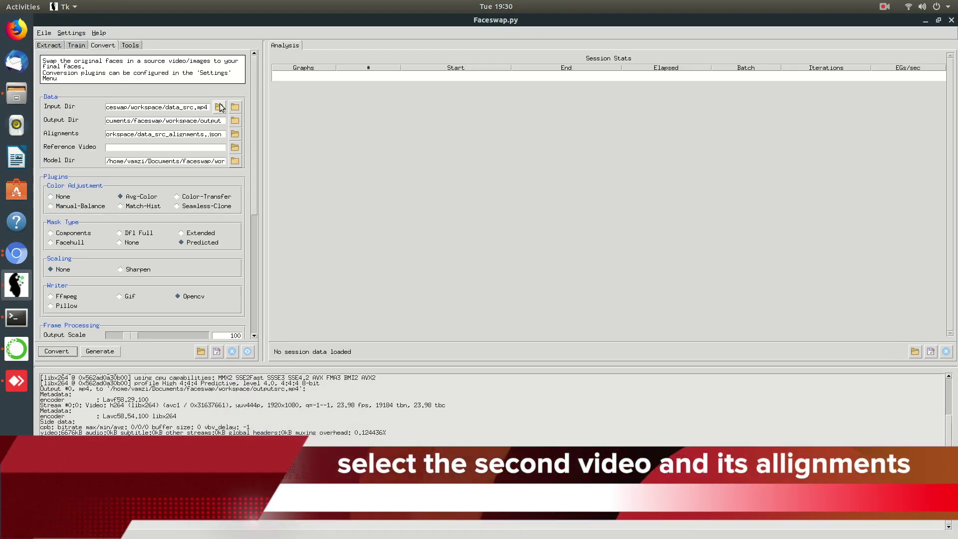
{"action": "left_click", "coordinate": [219, 107]}
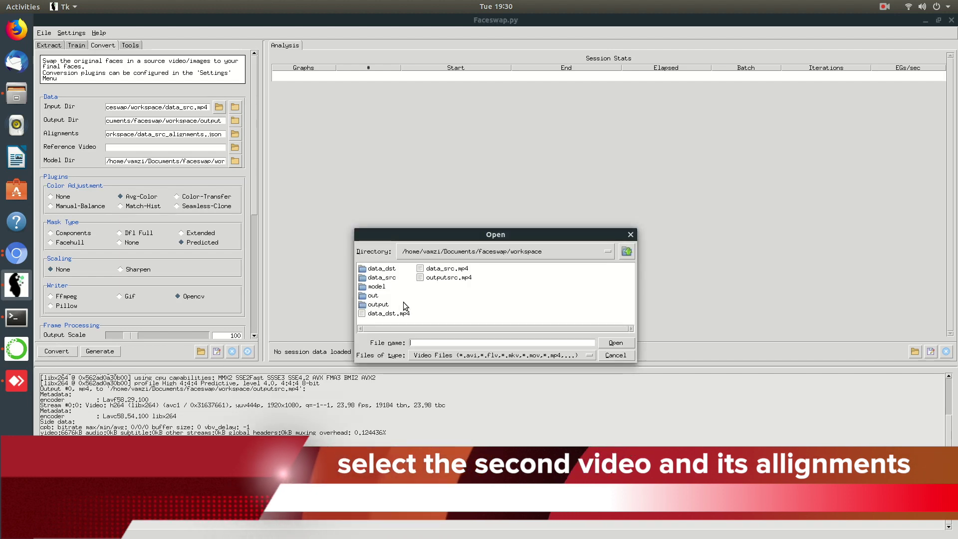
{"action": "double_click", "coordinate": [397, 314]}
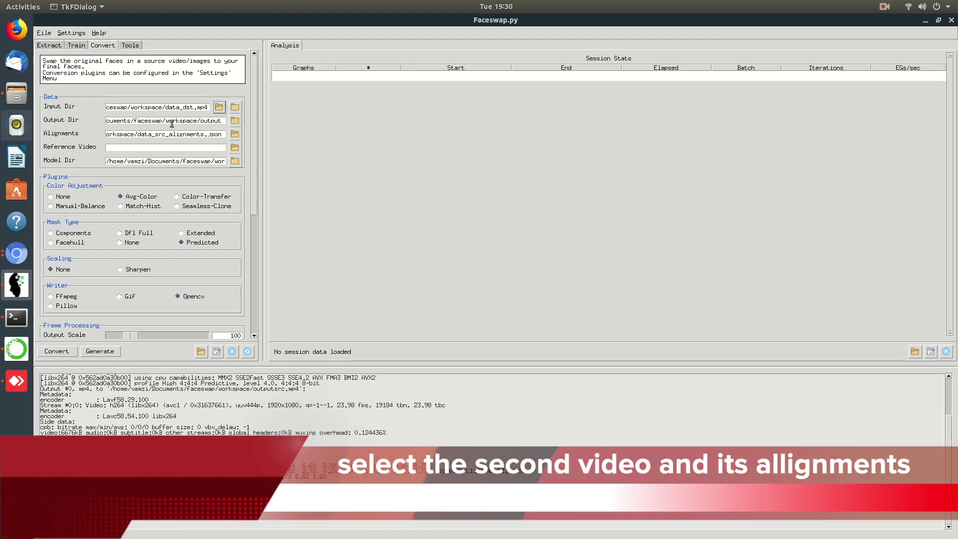
{"action": "left_click", "coordinate": [235, 135]}
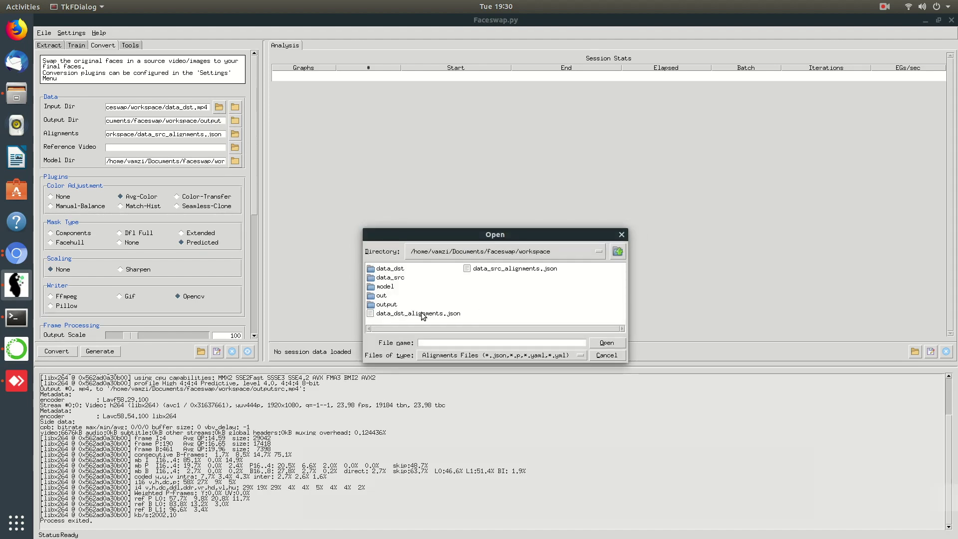
{"action": "double_click", "coordinate": [422, 314]}
Step: Set the model folder to workspace/model, enable Swap Model, and start converting
{"action": "left_click", "coordinate": [235, 160]}
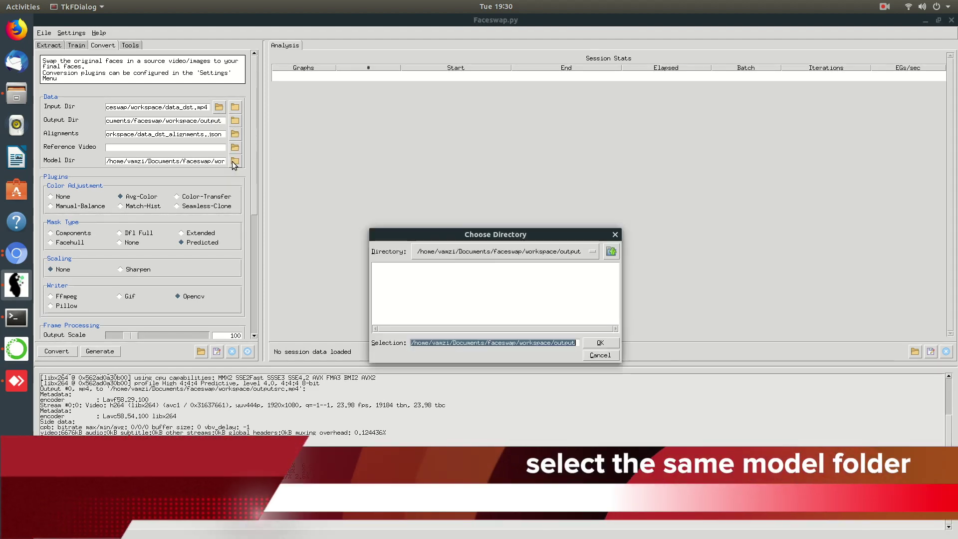
{"action": "left_click", "coordinate": [606, 251]}
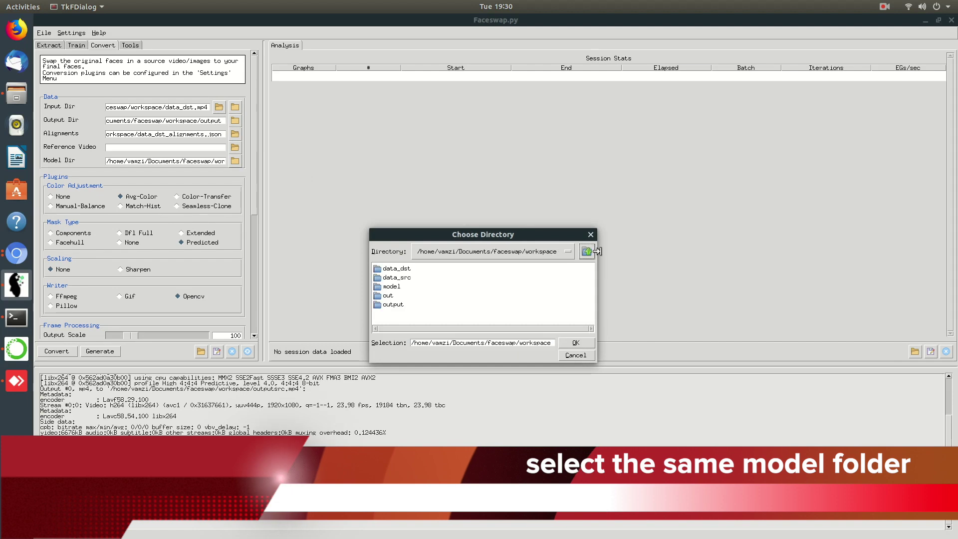
{"action": "double_click", "coordinate": [389, 288]}
{"action": "left_click", "coordinate": [594, 343]}
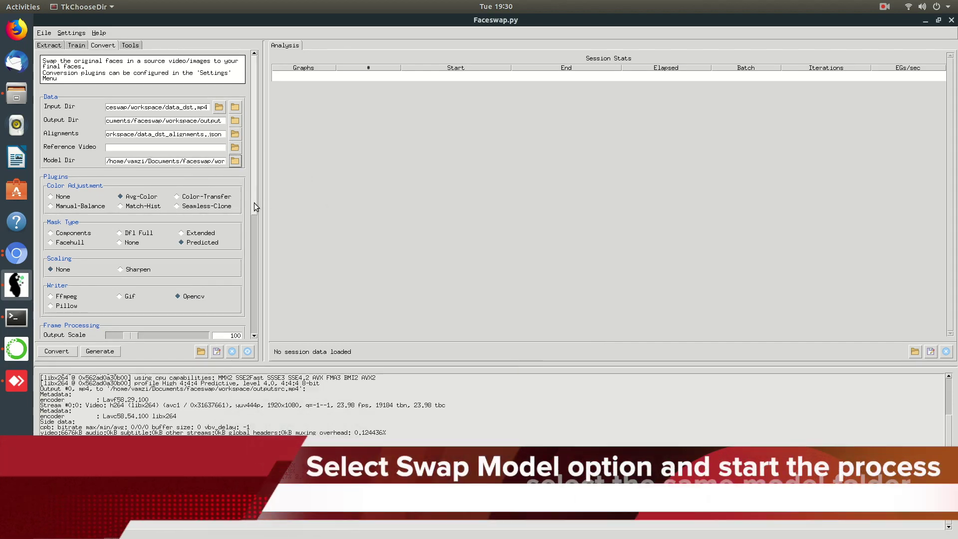
{"action": "scroll", "coordinate": [247, 250], "scroll_direction": "down", "scroll_amount": 5}
{"action": "scroll", "coordinate": [247, 266], "scroll_direction": "down", "scroll_amount": 5}
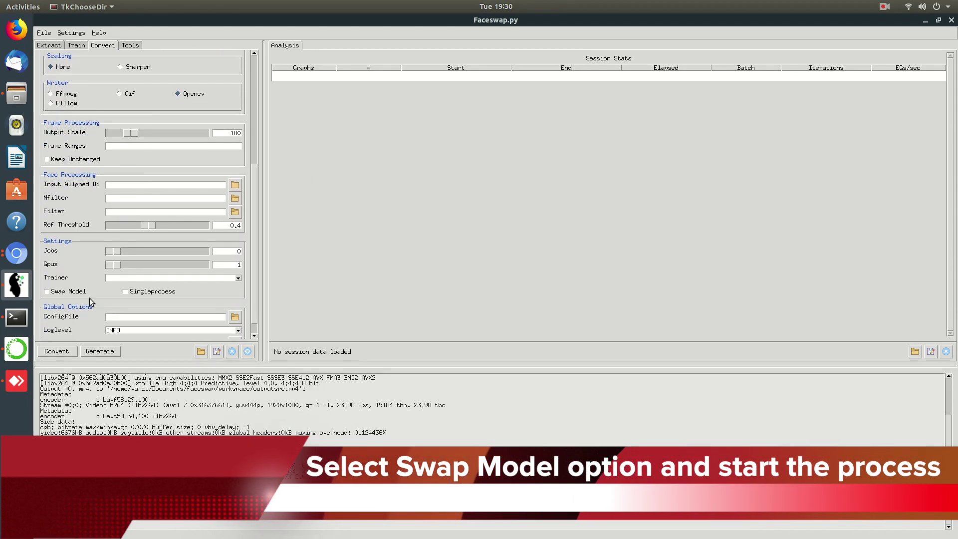
{"action": "left_click", "coordinate": [56, 292]}
{"action": "left_click", "coordinate": [49, 351]}
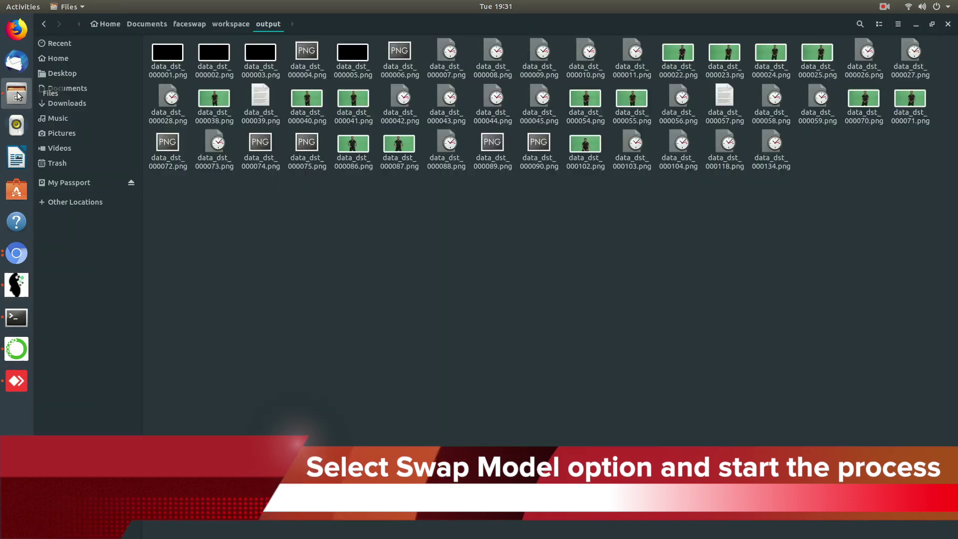
Step: Preview a couple of the converted data_dst frames in the image viewer
{"action": "left_click", "coordinate": [445, 60]}
{"action": "key", "text": "Return"}
{"action": "key", "text": "Right"}
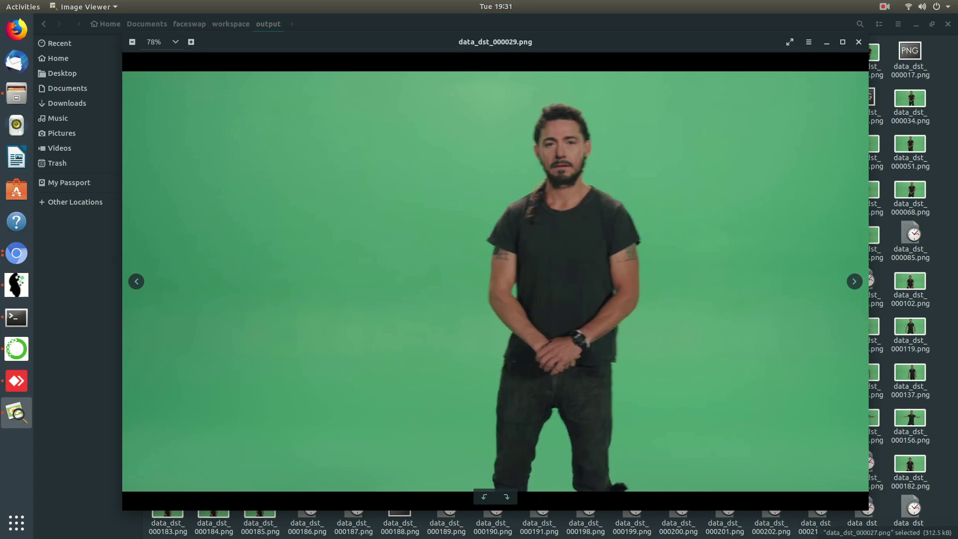
{"action": "key", "text": "alt+Tab"}
{"action": "scroll", "coordinate": [142, 194], "scroll_direction": "down", "scroll_amount": 2}
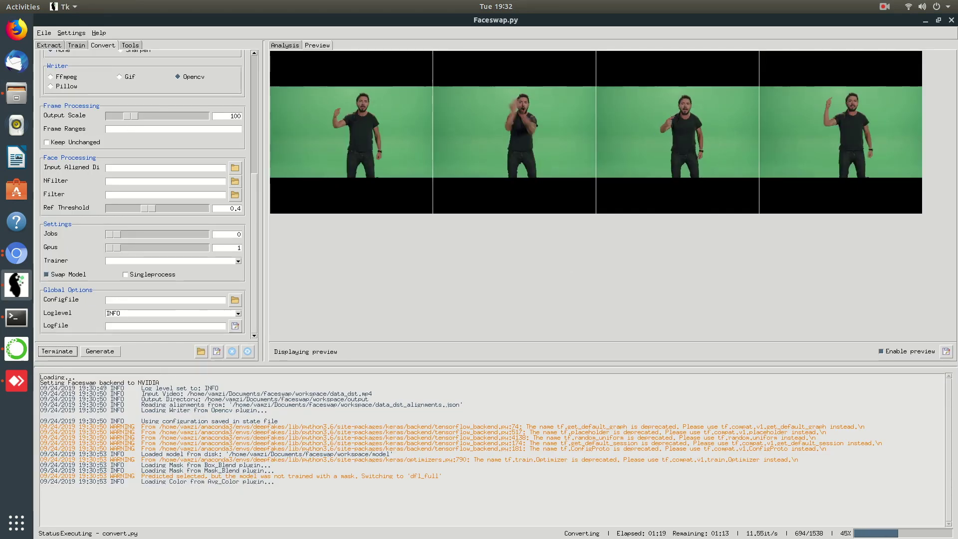
Step: Inspect frame data_dst_000775.png in the output folder, then return to Faceswap
{"action": "left_click", "coordinate": [2, 96]}
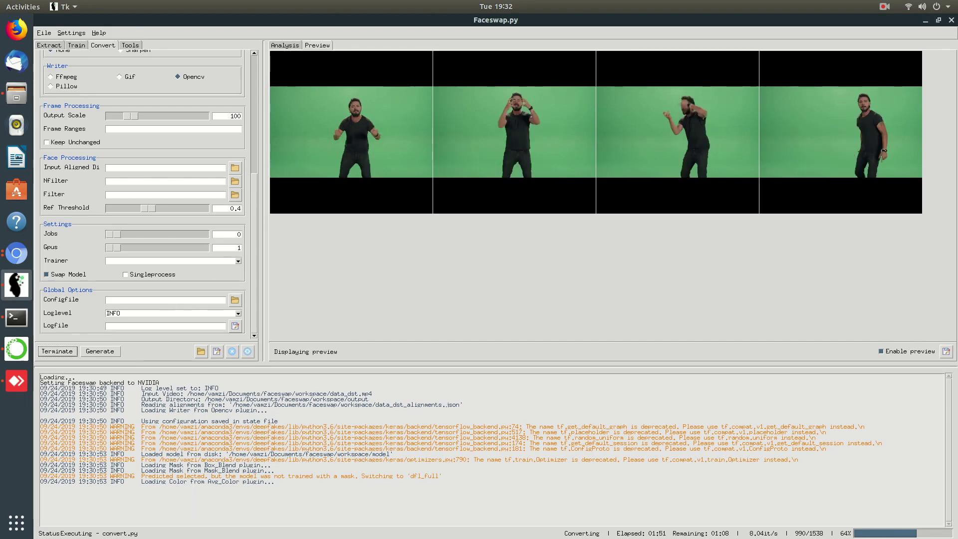
{"action": "scroll", "coordinate": [143, 195], "scroll_direction": "up", "scroll_amount": 3}
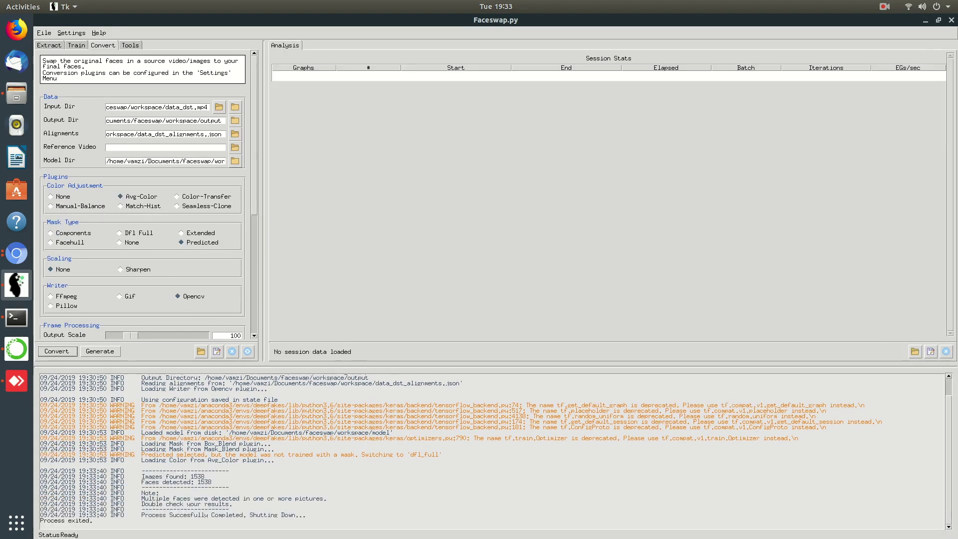
{"action": "left_click", "coordinate": [17, 92]}
{"action": "scroll", "coordinate": [549, 287], "scroll_direction": "down", "scroll_amount": 5}
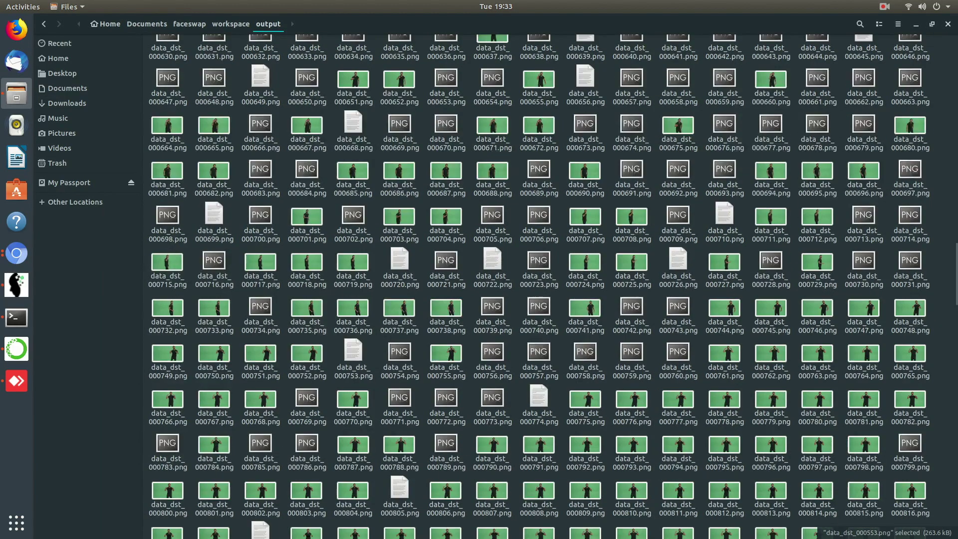
{"action": "double_click", "coordinate": [585, 200]}
{"action": "key", "text": "Escape"}
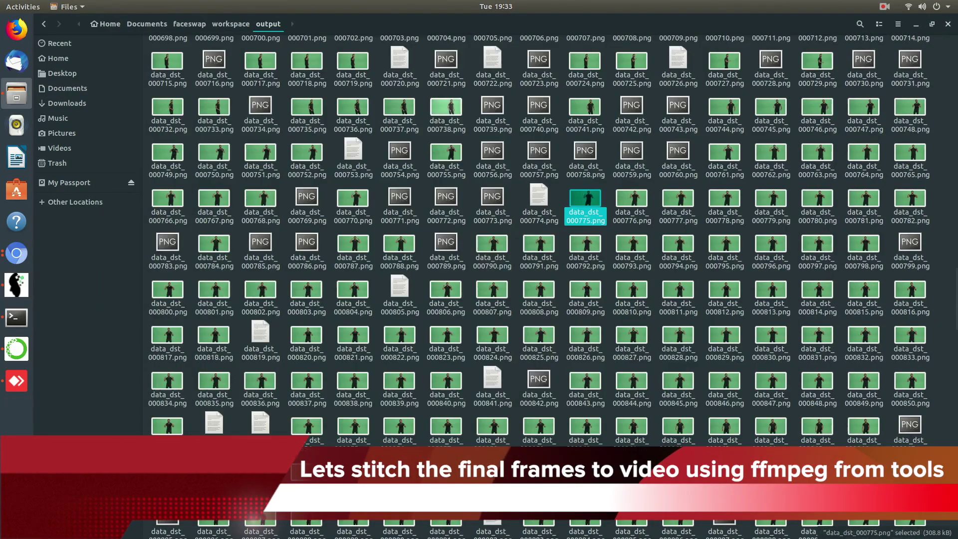
{"action": "key", "text": "alt+Tab"}
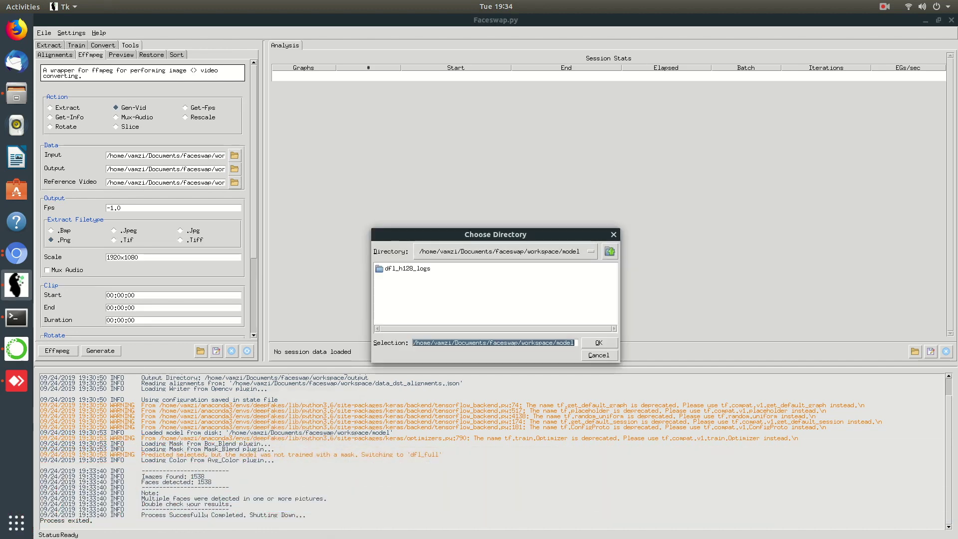
Step: In Effmpeg Gen-Vid, set input to workspace/output and output video to outdst.mp4
{"action": "left_click", "coordinate": [610, 251]}
{"action": "left_click", "coordinate": [577, 342]}
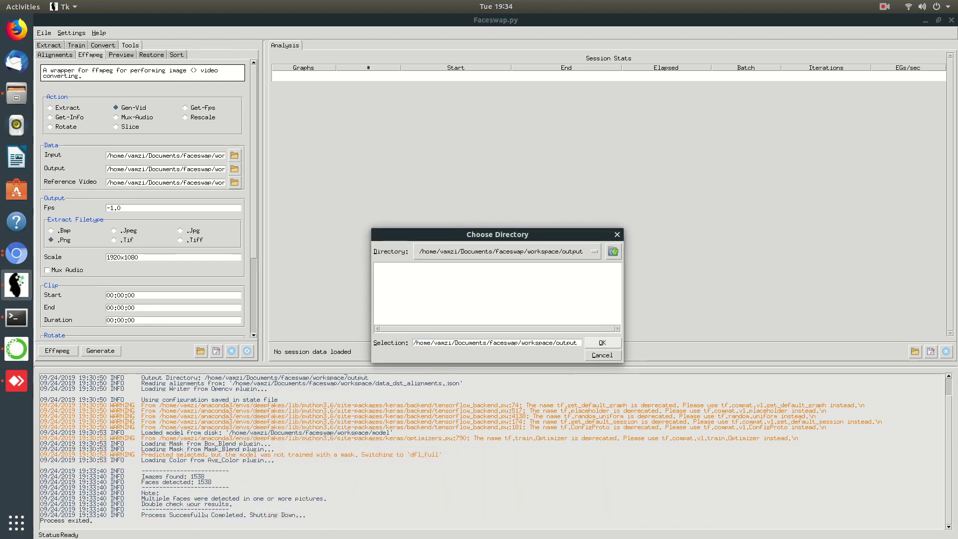
{"action": "left_click", "coordinate": [234, 168]}
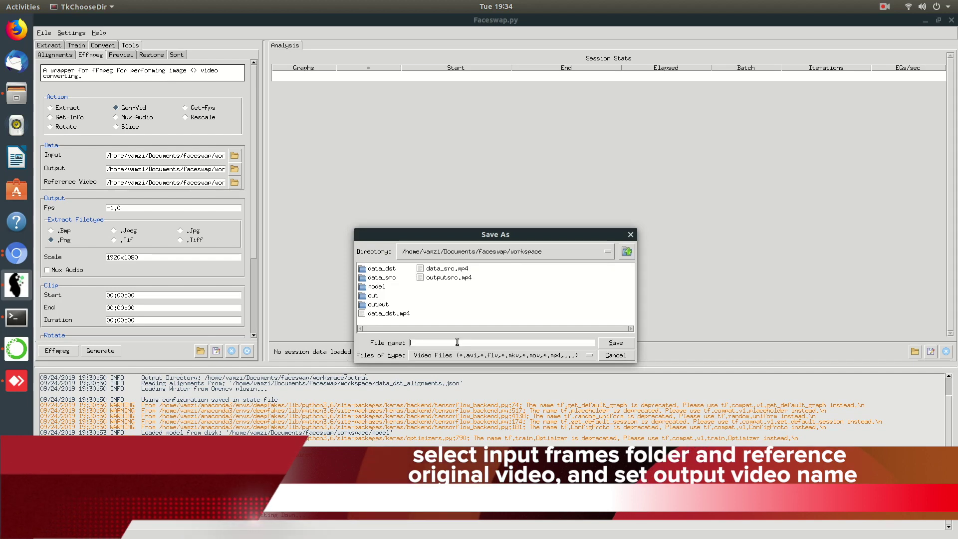
{"action": "type", "text": "outdst.mp4"}
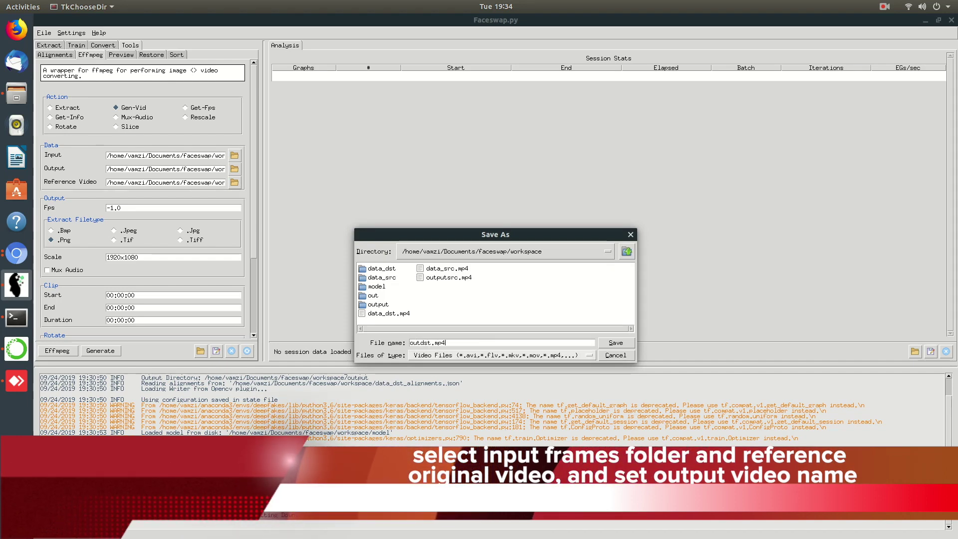
{"action": "key", "text": "Return"}
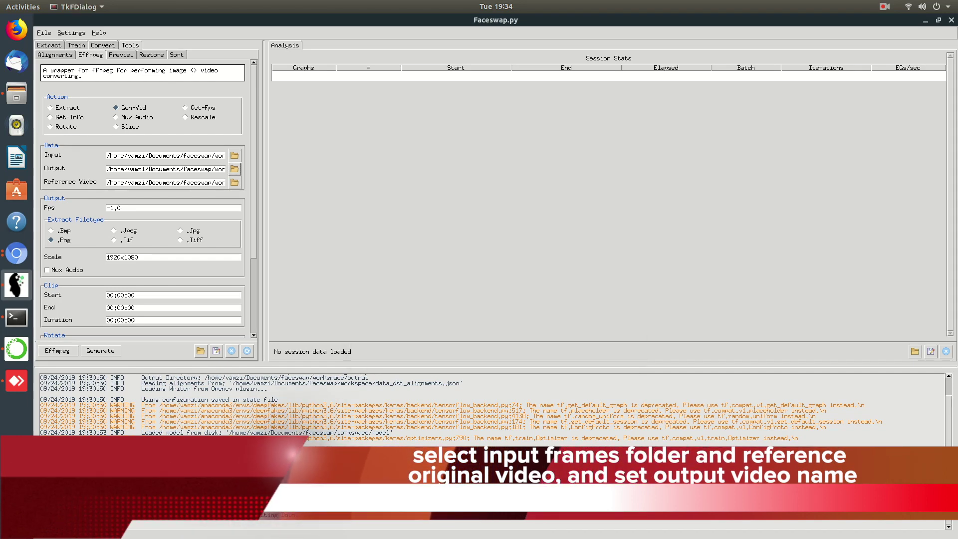
Step: Set the reference video, run Effmpeg, and view the workspace folder in Files
{"action": "left_click", "coordinate": [234, 182]}
{"action": "key", "text": "Return"}
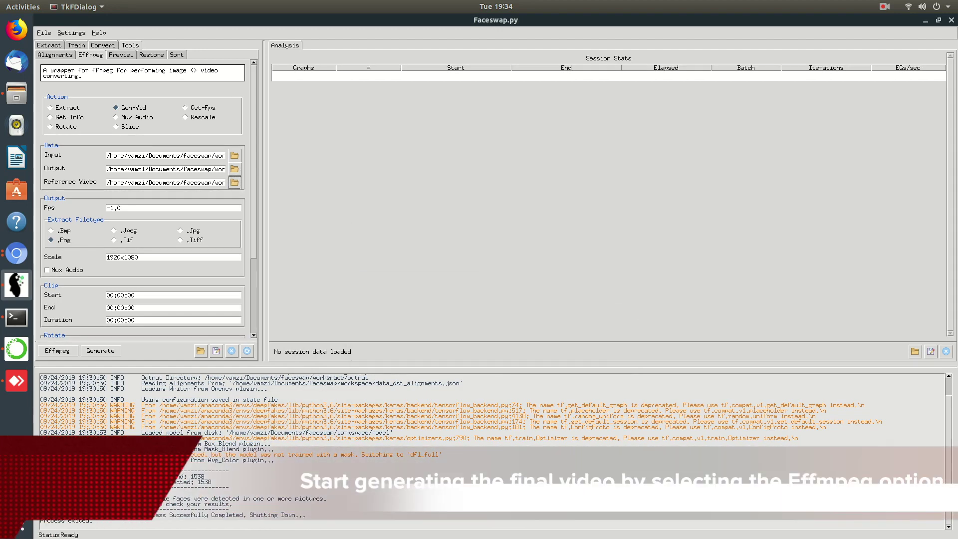
{"action": "left_click", "coordinate": [57, 351]}
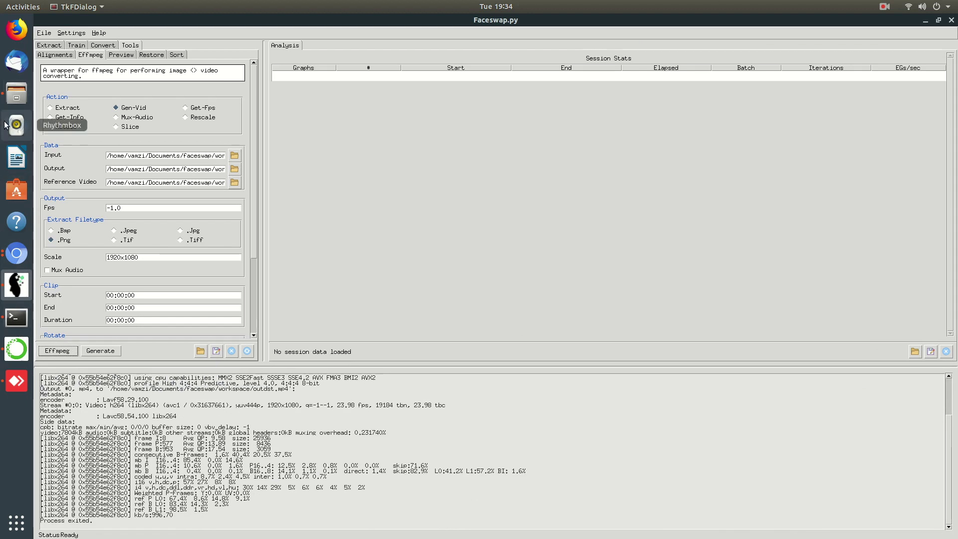
{"action": "left_click", "coordinate": [17, 93]}
{"action": "key", "text": "alt+Up"}
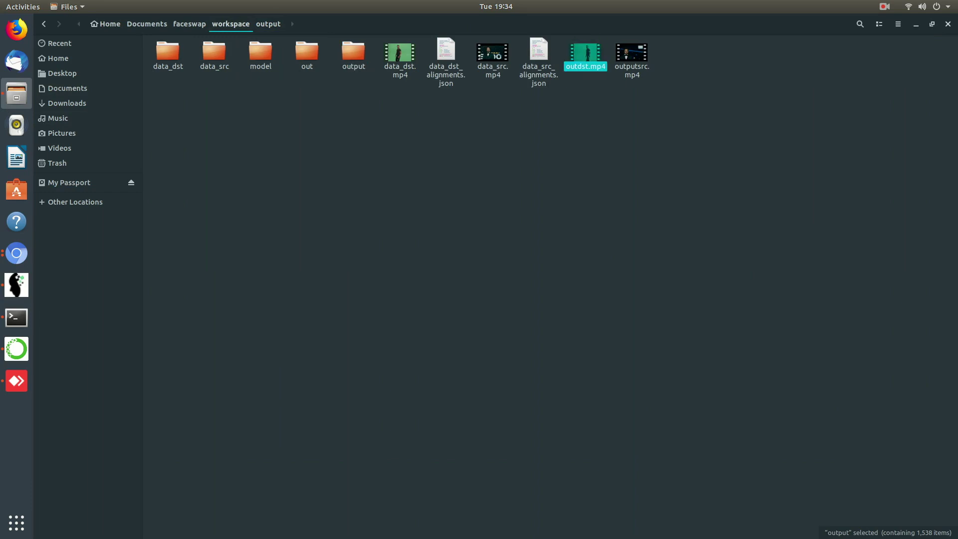
Step: Play outdst.mp4 in Videos in full screen
{"action": "key", "text": "Return"}
{"action": "key", "text": "f"}
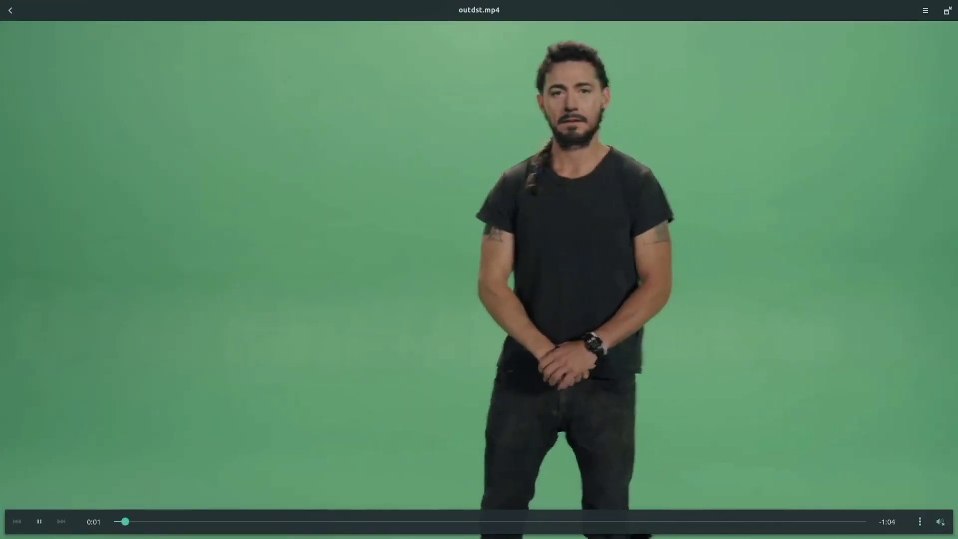